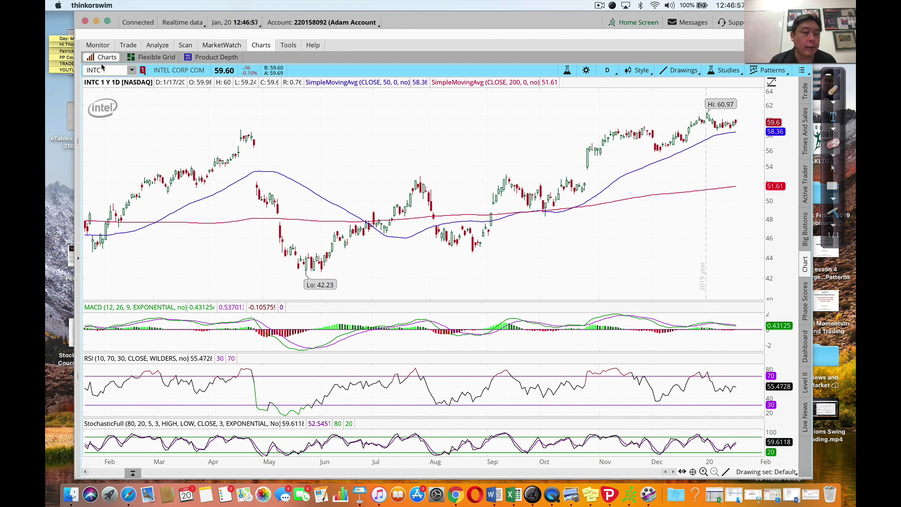
Set the Intel chart to the 3-year daily time frame and narrow it to late January through mid-July 2017.
click(608, 71)
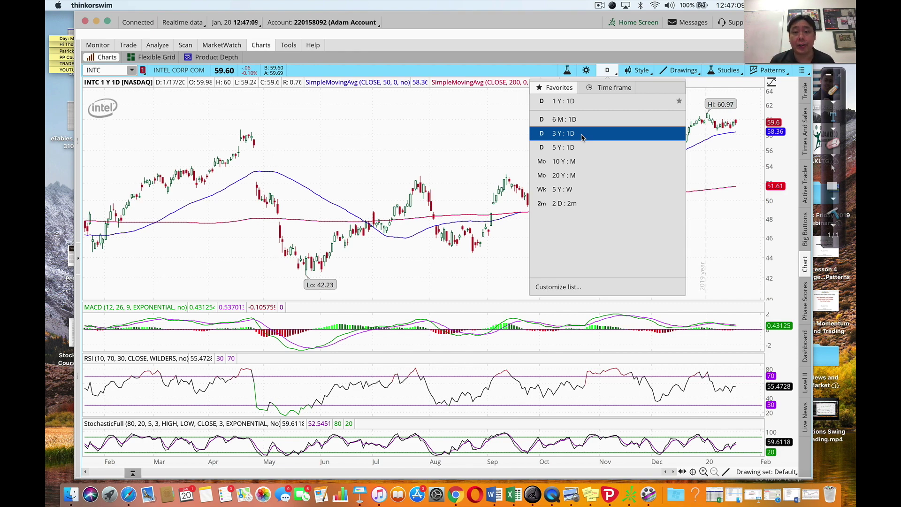
click(582, 134)
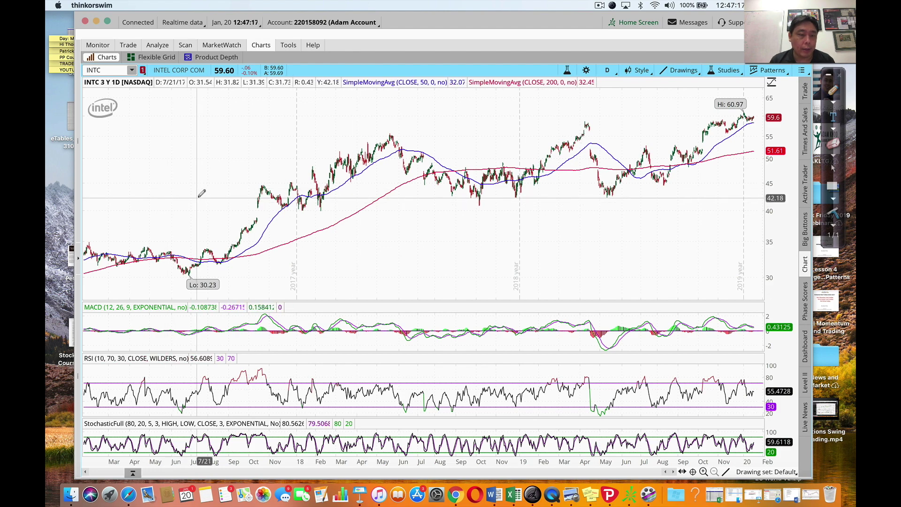
drag(192, 195, 83, 190)
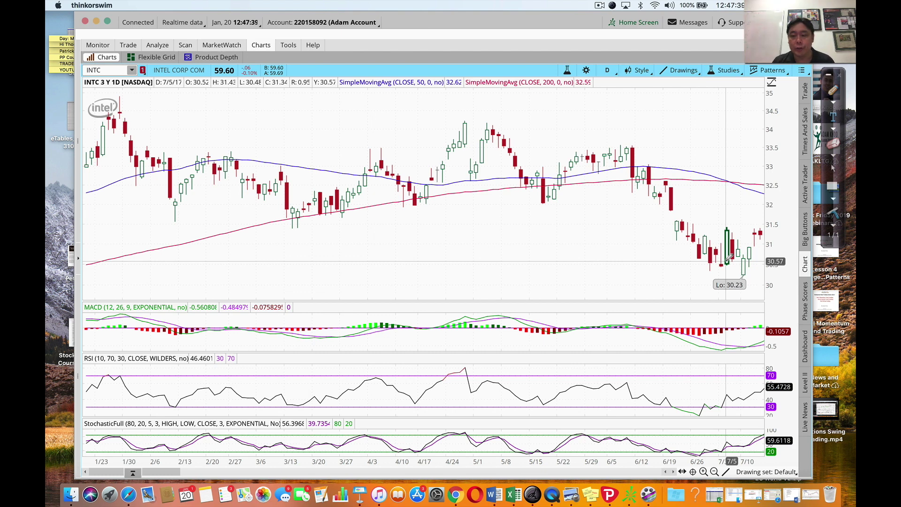
Using the Ink2Go pen, circle the mid-May and early-July 2017 price lows and connect them with a falling line.
click(834, 91)
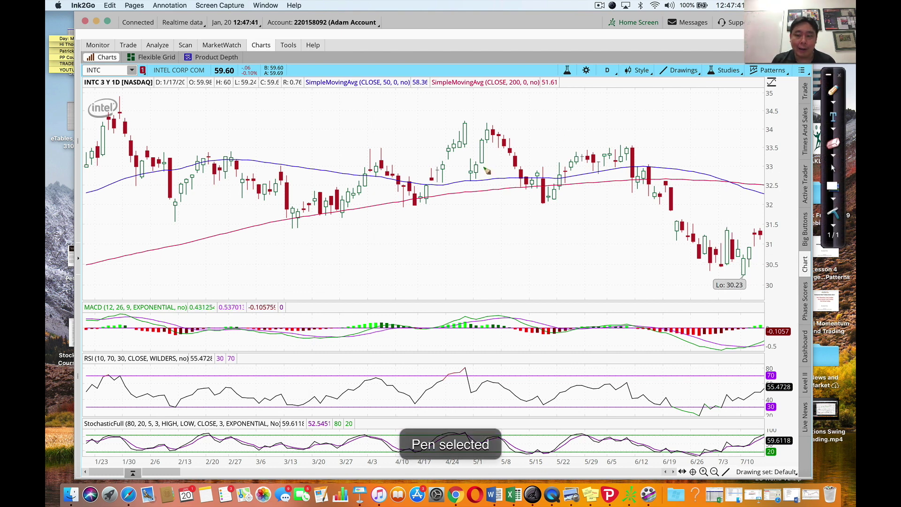
drag(740, 278, 749, 283)
mouse_move(553, 203)
mouse_down()
mouse_move(543, 203)
mouse_move(737, 282)
mouse_up()
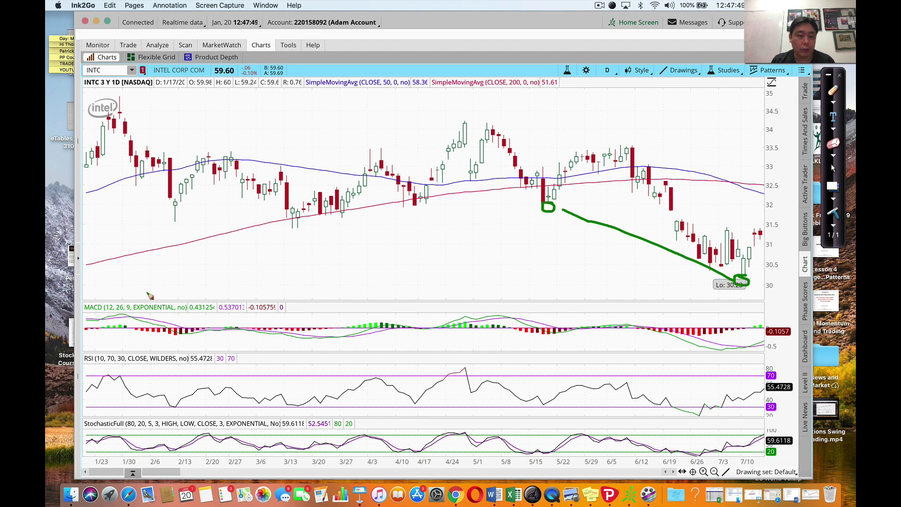
Circle the MACD, RSI and StochasticFull indicator names with the pen.
mouse_move(120, 316)
mouse_down()
mouse_move(143, 294)
mouse_move(78, 321)
mouse_move(135, 313)
mouse_move(125, 295)
mouse_up()
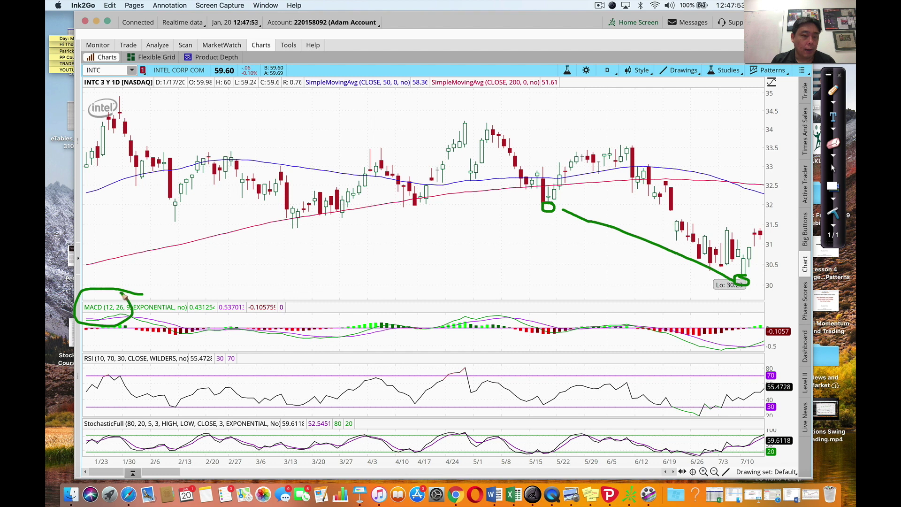
mouse_move(112, 352)
mouse_down()
mouse_move(74, 365)
mouse_move(104, 373)
mouse_move(106, 358)
mouse_up()
mouse_move(119, 417)
mouse_down()
mouse_move(79, 418)
mouse_move(122, 442)
mouse_move(118, 415)
mouse_up()
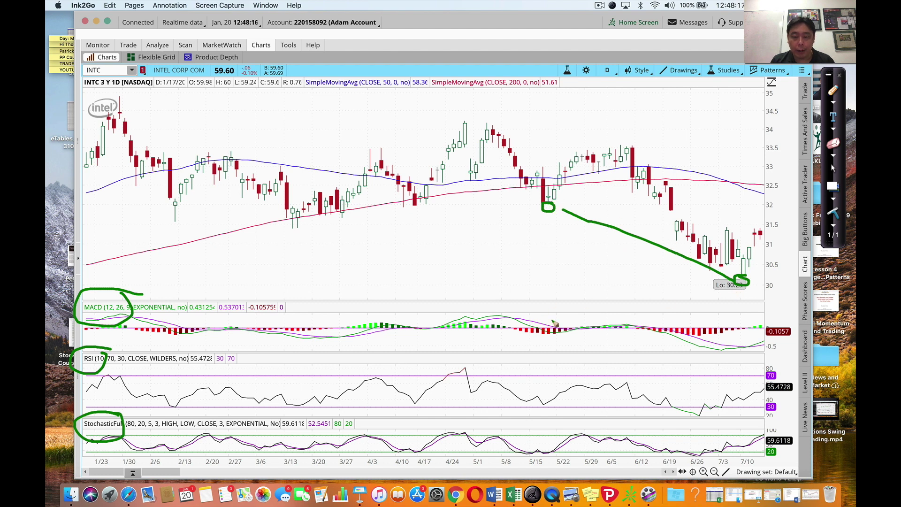
Circle the corresponding May and June–July lows on MACD and RSI, connect each pair with a line, and mark the May Stochastic low.
drag(554, 323, 557, 323)
mouse_move(723, 351)
mouse_down()
mouse_move(721, 360)
mouse_move(718, 349)
mouse_up()
drag(567, 333, 688, 345)
drag(535, 398, 542, 399)
drag(702, 411, 694, 413)
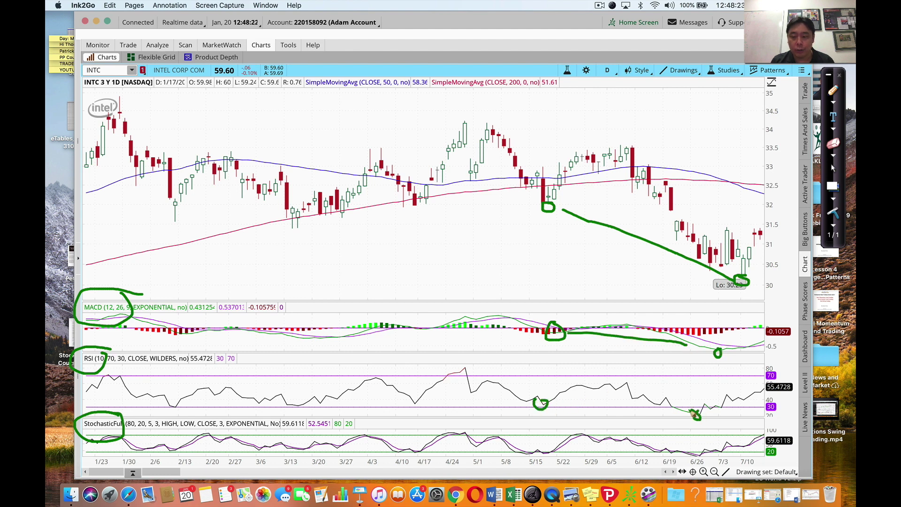
drag(572, 399, 692, 421)
drag(560, 444, 554, 455)
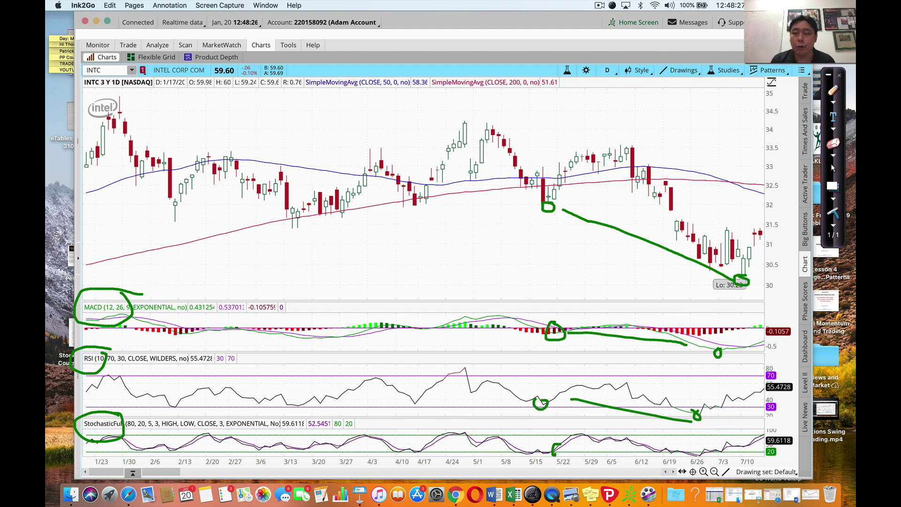
Clear all pen annotations and advance the chart to show price action through mid-September 2017.
click(834, 213)
click(834, 168)
drag(170, 474, 186, 474)
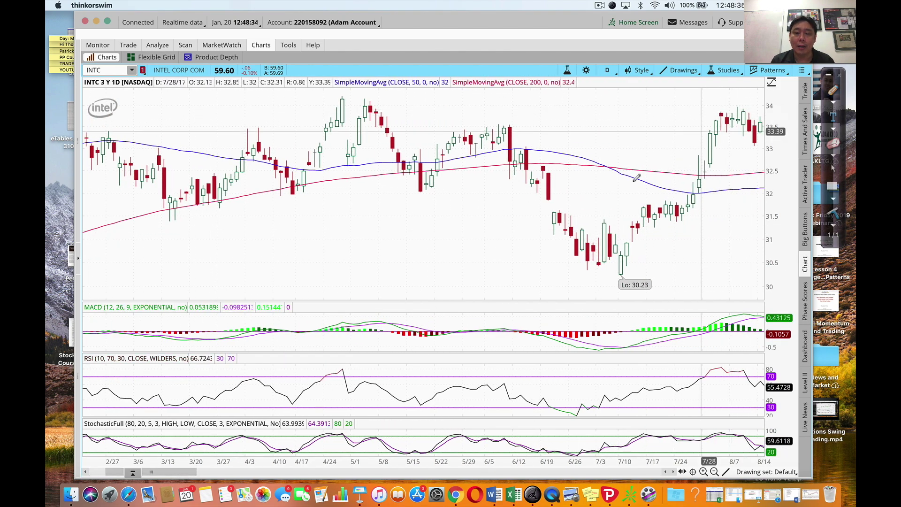
drag(174, 472, 189, 473)
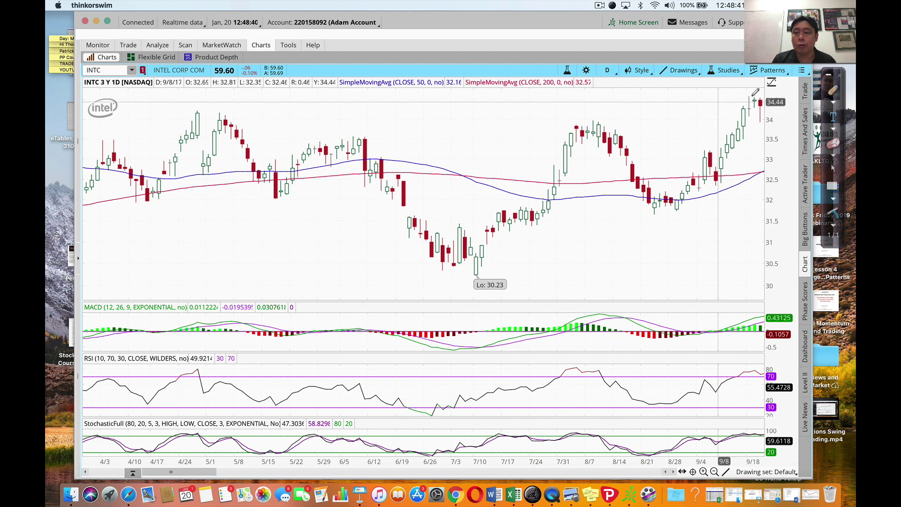
Circle the early-August and mid-September 2017 price highs with the pen and join them with a rising line.
click(836, 91)
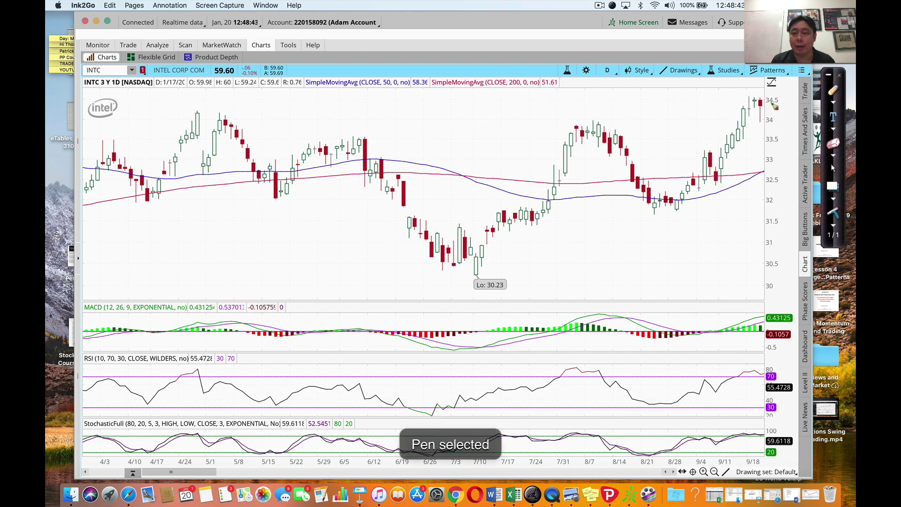
mouse_move(607, 120)
mouse_down()
mouse_move(583, 124)
mouse_move(603, 125)
mouse_up()
drag(748, 93, 757, 97)
drag(609, 121, 745, 93)
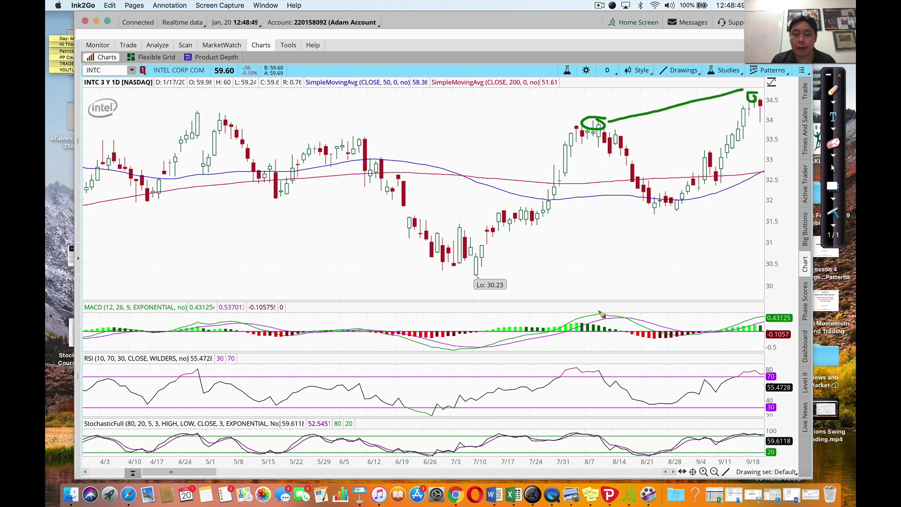
Circle the August and September MACD peaks and join them, and draw comparison lines across the matching RSI and Stochastic peaks.
mouse_move(606, 313)
mouse_down()
mouse_move(596, 318)
mouse_move(610, 306)
mouse_move(599, 307)
mouse_up()
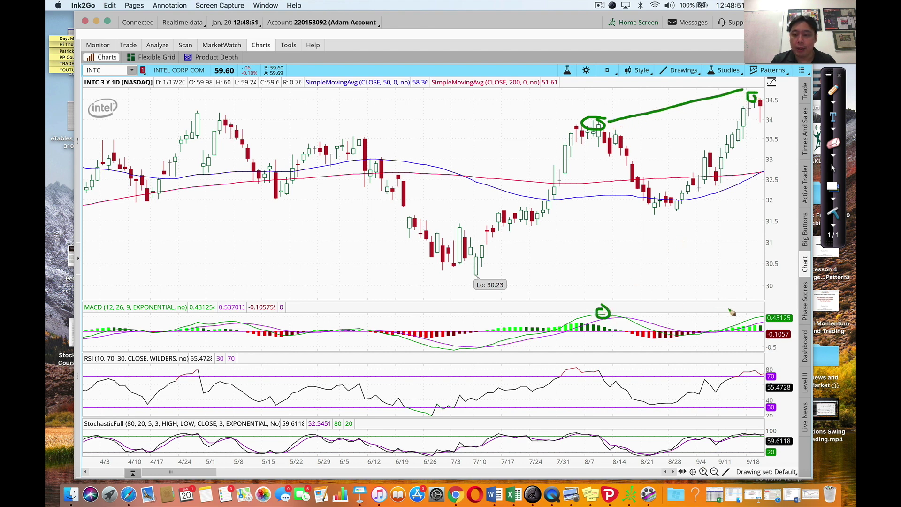
drag(764, 313, 758, 320)
drag(613, 313, 763, 312)
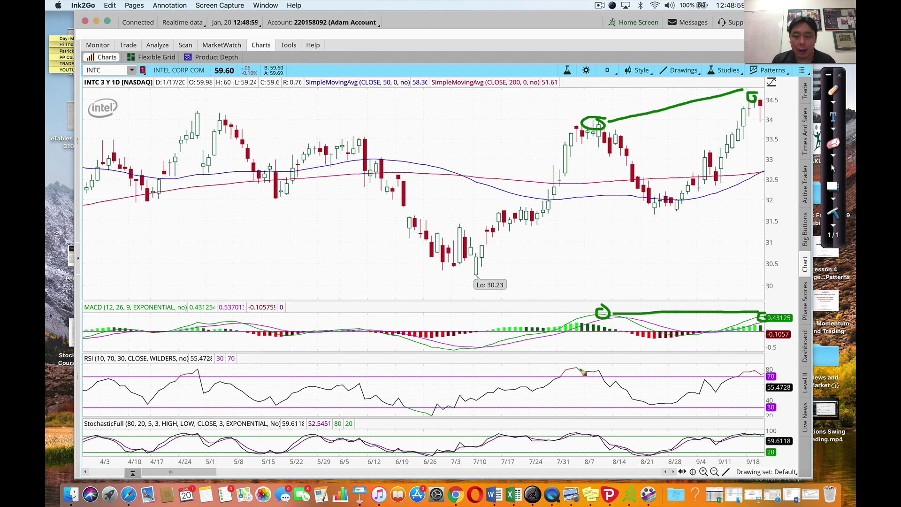
drag(586, 366, 756, 370)
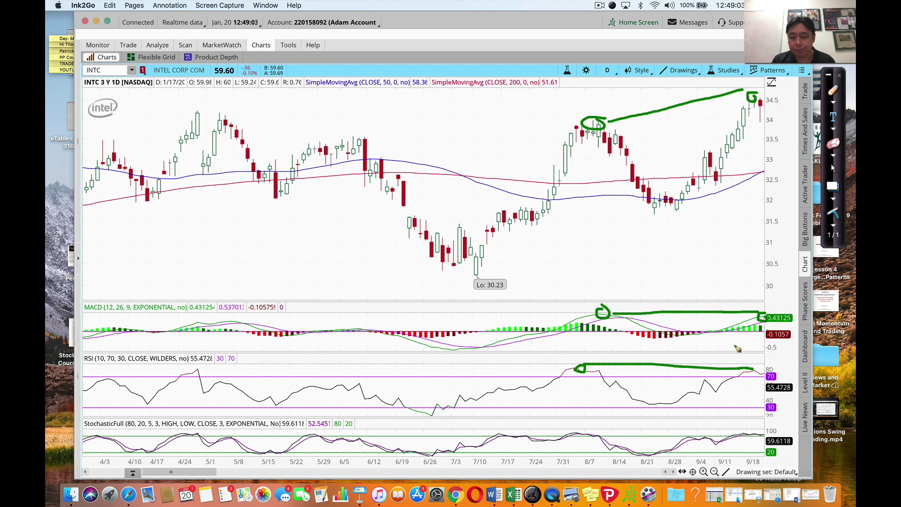
drag(582, 433, 778, 430)
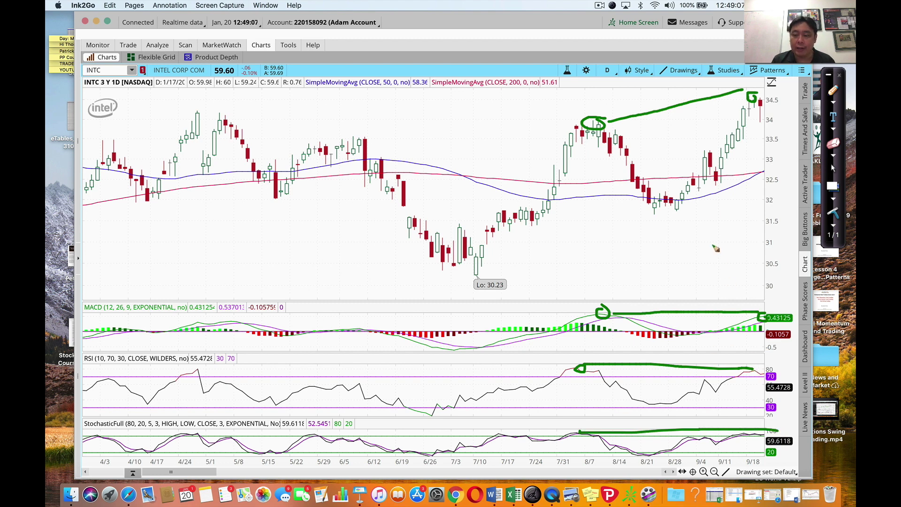
Clear the pen annotations and advance the chart to show price action through late October 2017.
click(834, 212)
click(833, 168)
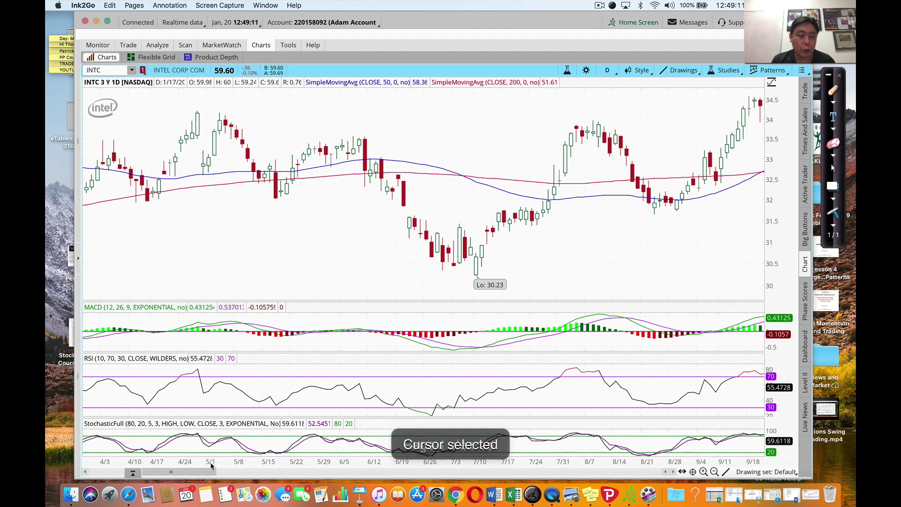
drag(206, 472, 226, 472)
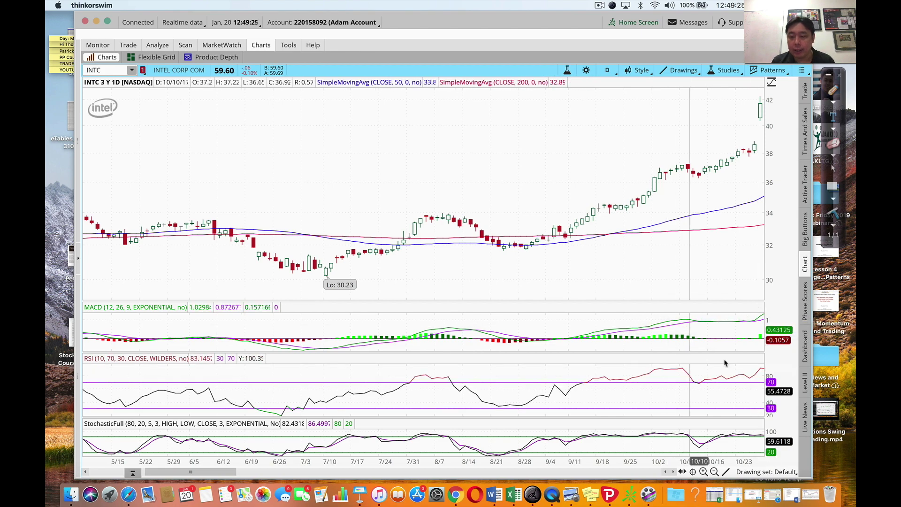
Circle the early and late October 2017 RSI peaks with the pen and join them with a line.
click(834, 90)
mouse_move(685, 367)
mouse_down()
mouse_move(679, 371)
mouse_move(689, 370)
mouse_up()
drag(764, 367, 756, 372)
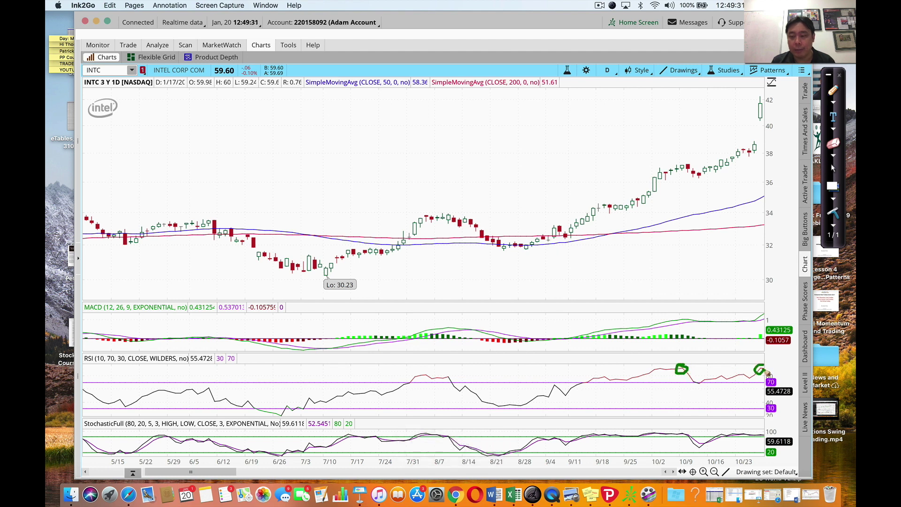
drag(694, 368, 758, 367)
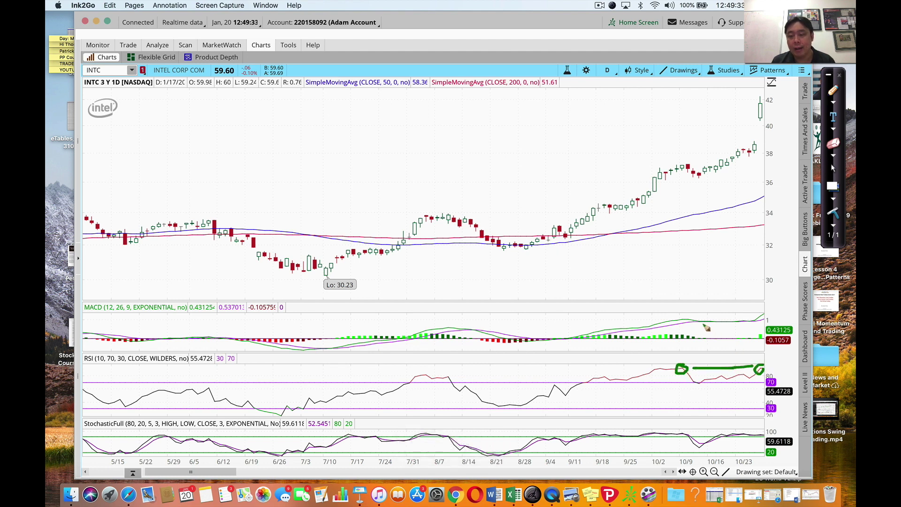
Clear the pen annotations and advance the chart to show price action through the December 2017 high.
click(834, 212)
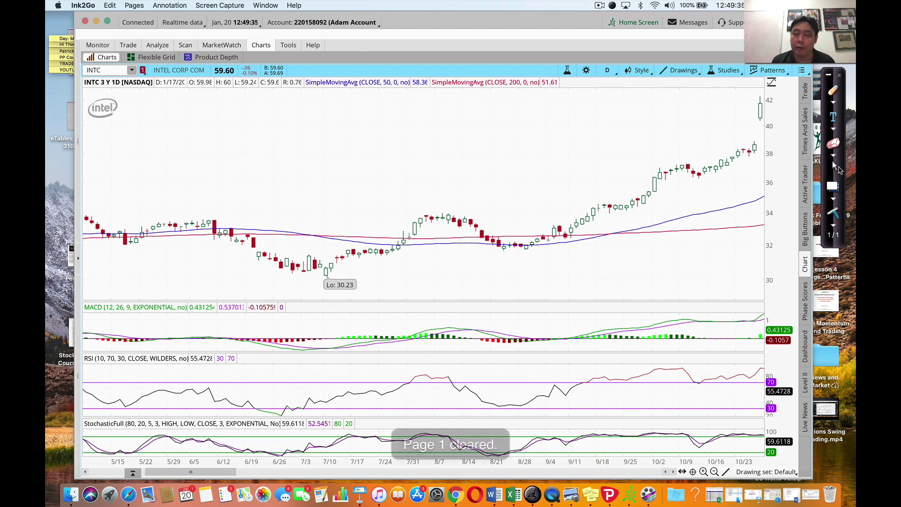
click(835, 167)
drag(215, 473, 246, 472)
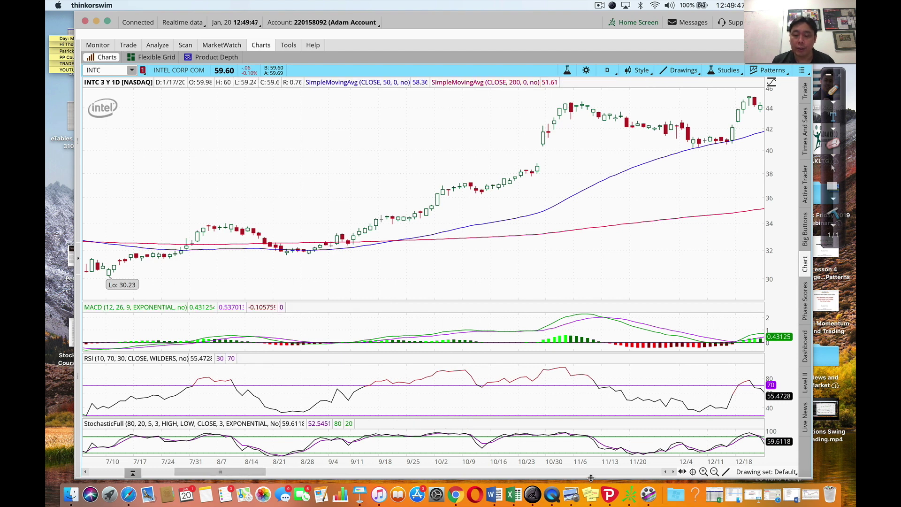
click(666, 472)
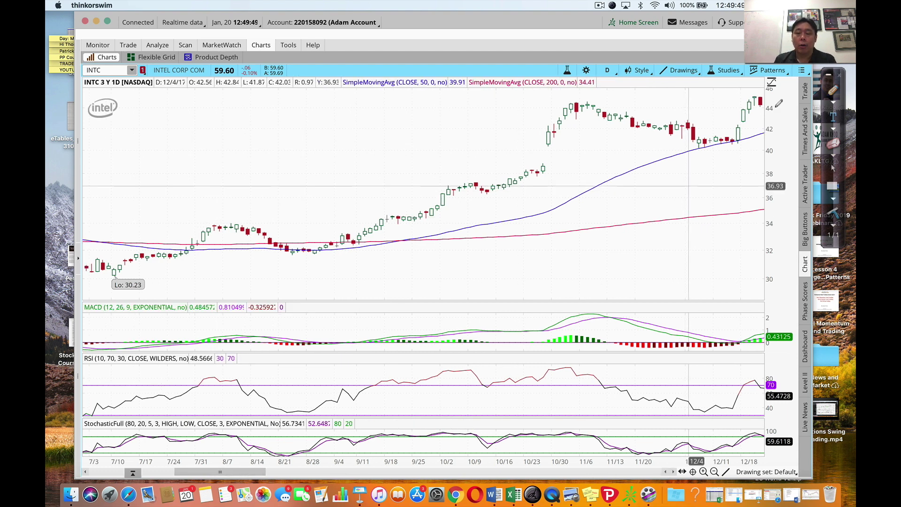
click(833, 90)
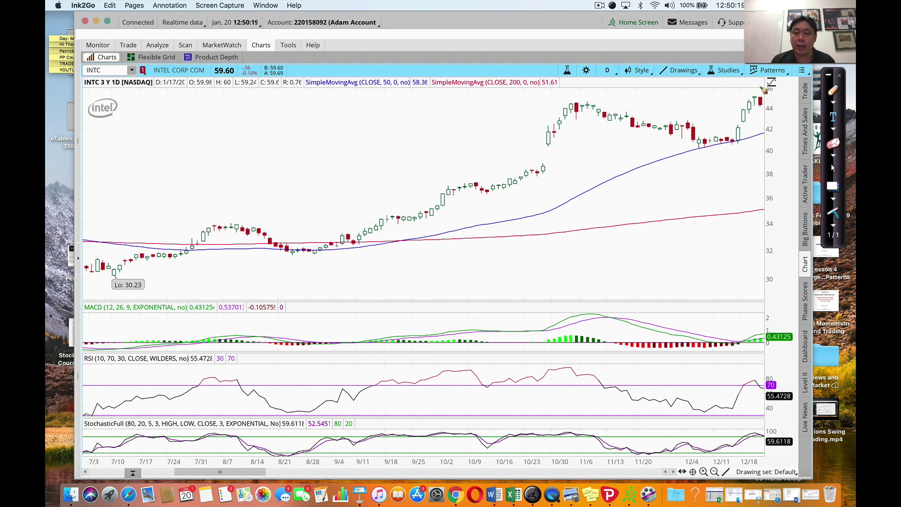
click(835, 169)
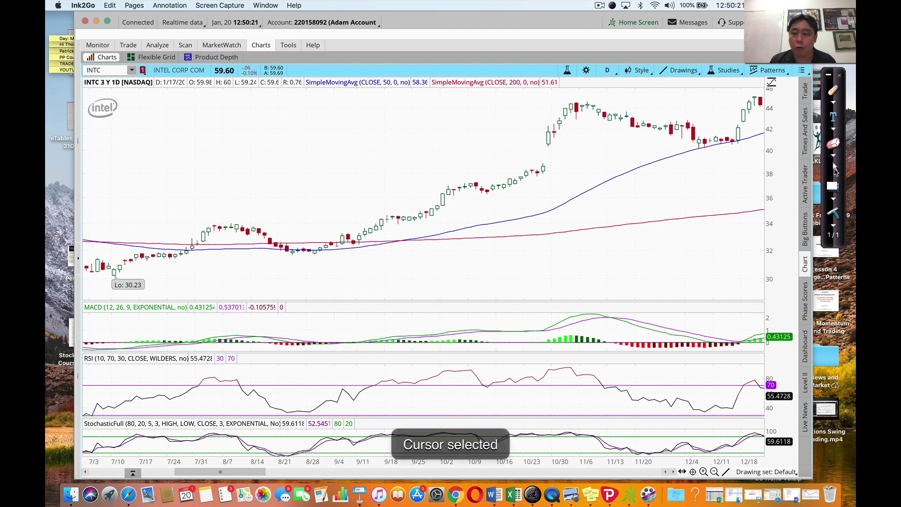
drag(399, 212, 501, 212)
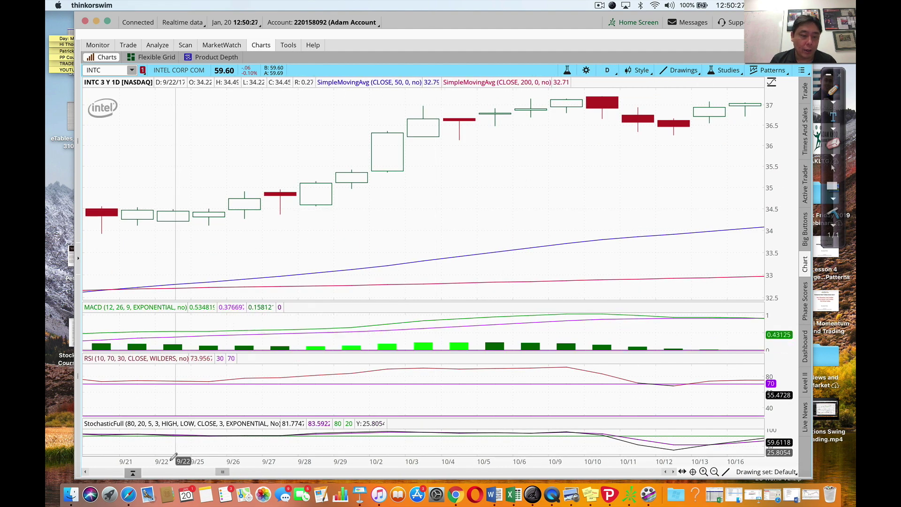
drag(167, 463, 281, 464)
drag(220, 475, 255, 475)
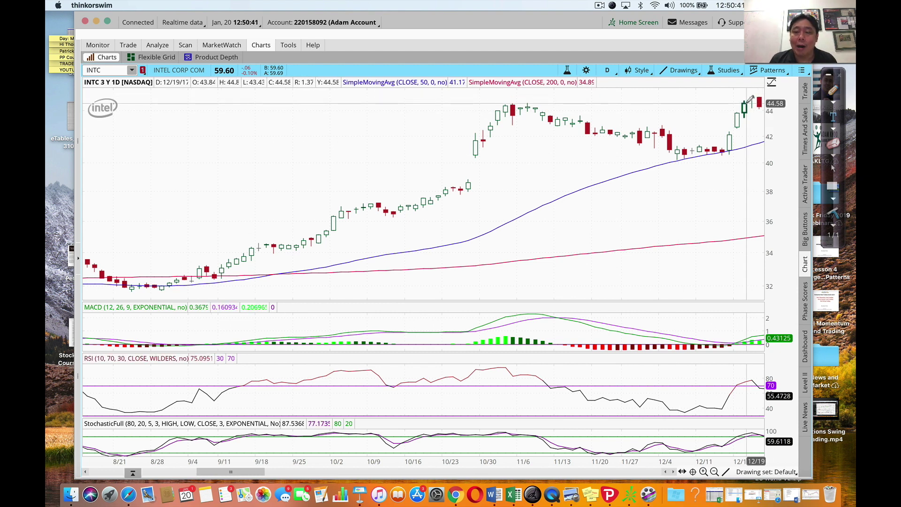
Draw a trendline connecting the early-November and December 2017 price highs, removing the misplaced first attempt.
click(687, 70)
mouse_move(683, 148)
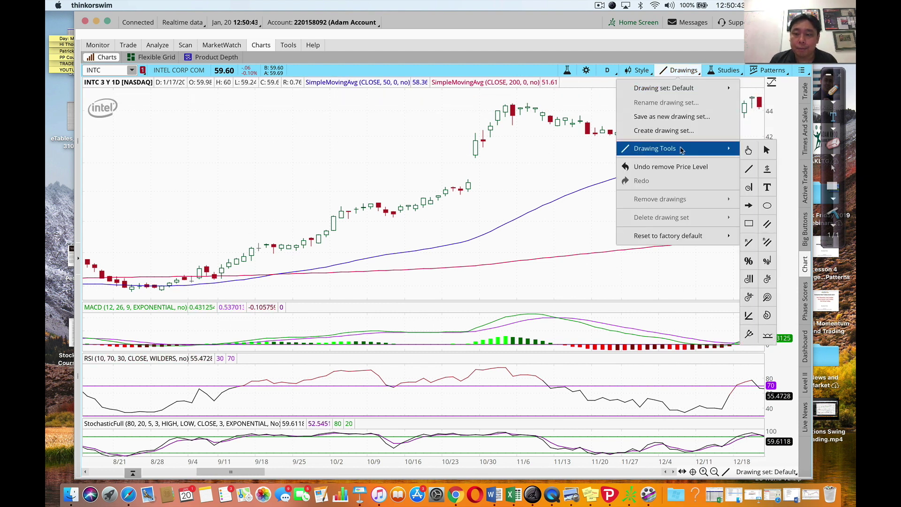
click(749, 164)
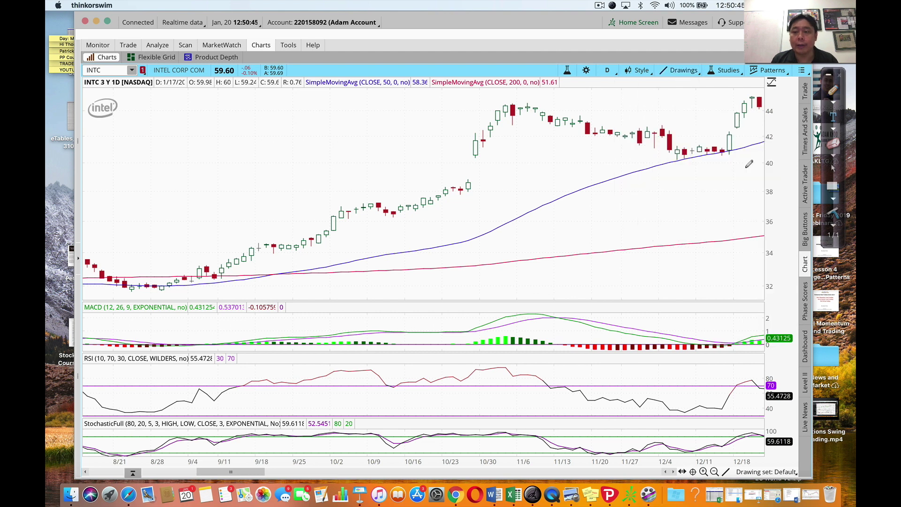
click(513, 100)
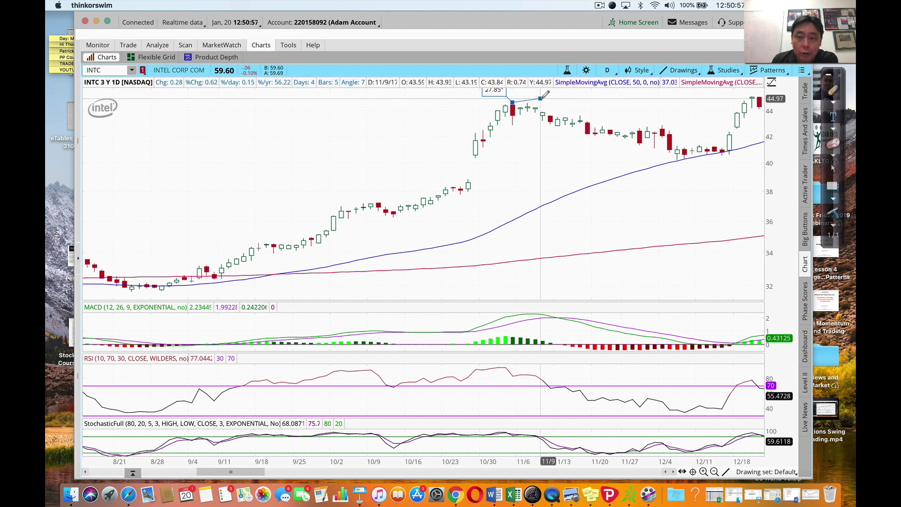
click(564, 96)
right_click(552, 97)
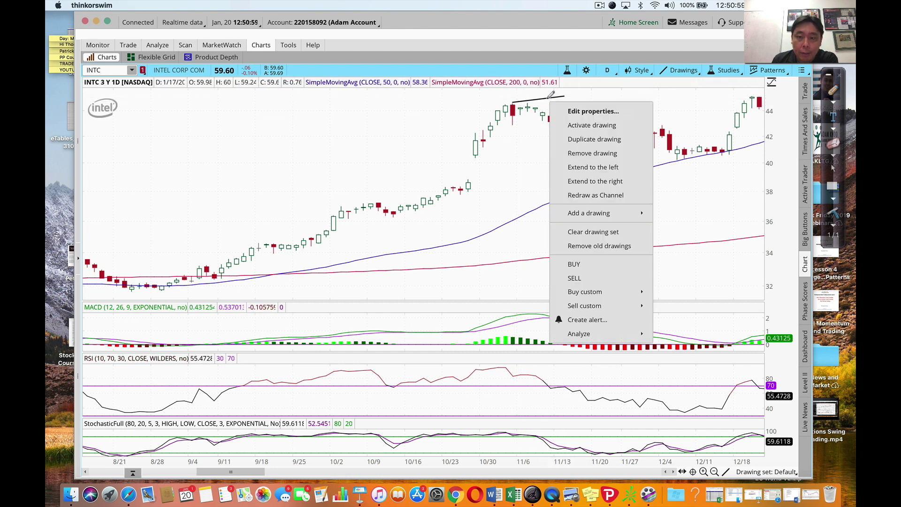
click(568, 150)
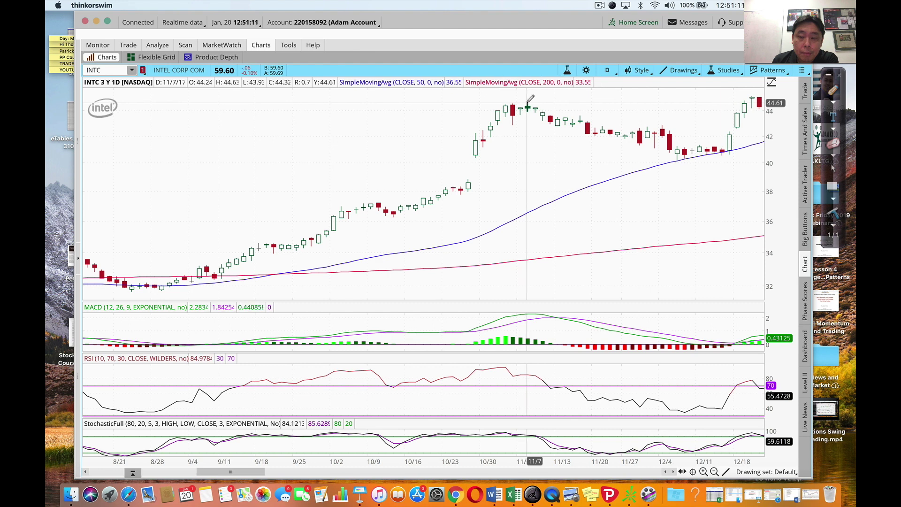
drag(528, 101, 751, 95)
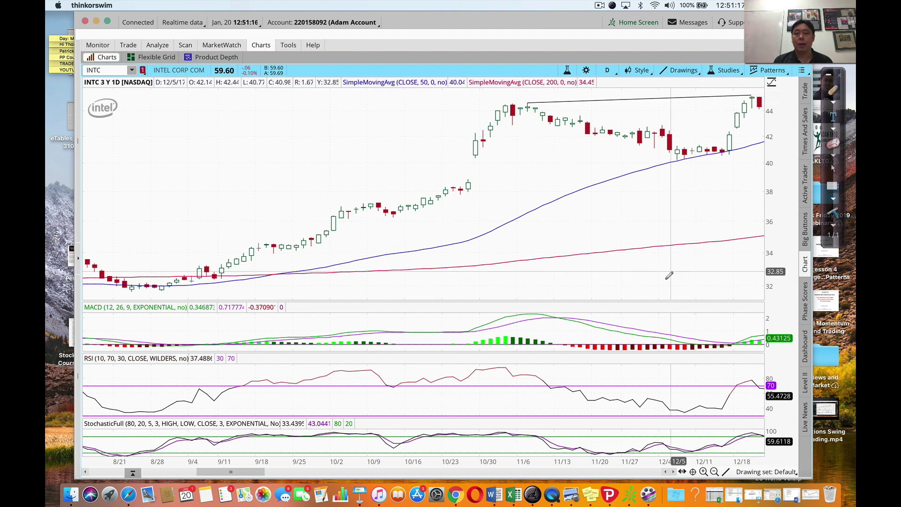
Circle the early-November and December 2017 price highs at both ends of the trendline with the pen.
click(833, 90)
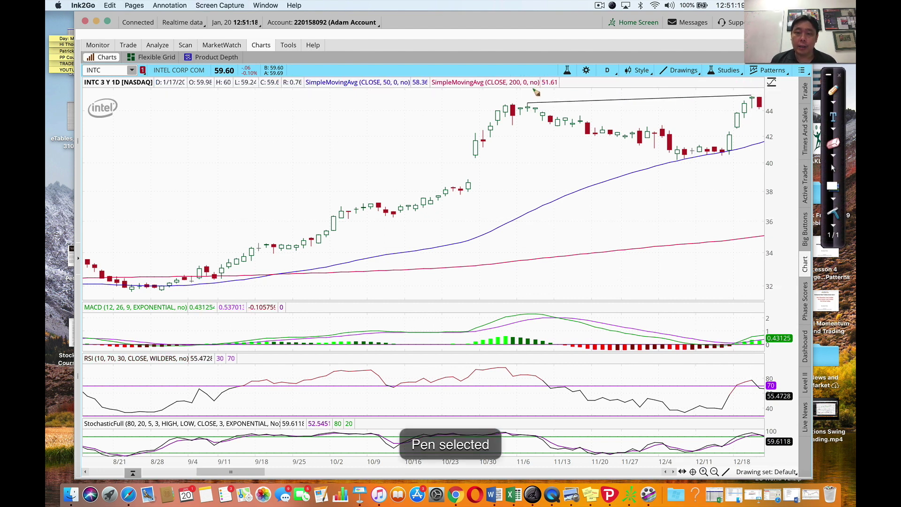
mouse_move(529, 97)
mouse_down()
mouse_move(535, 109)
mouse_move(534, 100)
mouse_up()
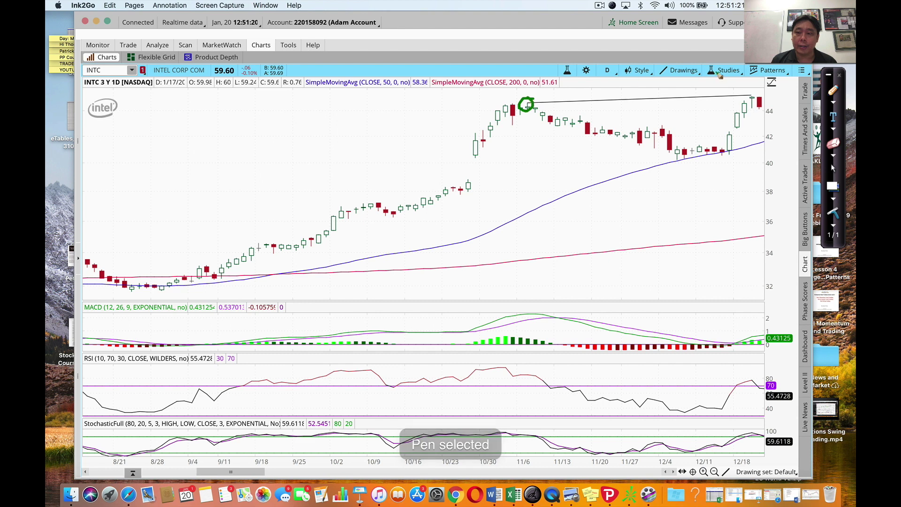
mouse_move(755, 96)
mouse_down()
mouse_move(744, 100)
mouse_move(756, 99)
mouse_up()
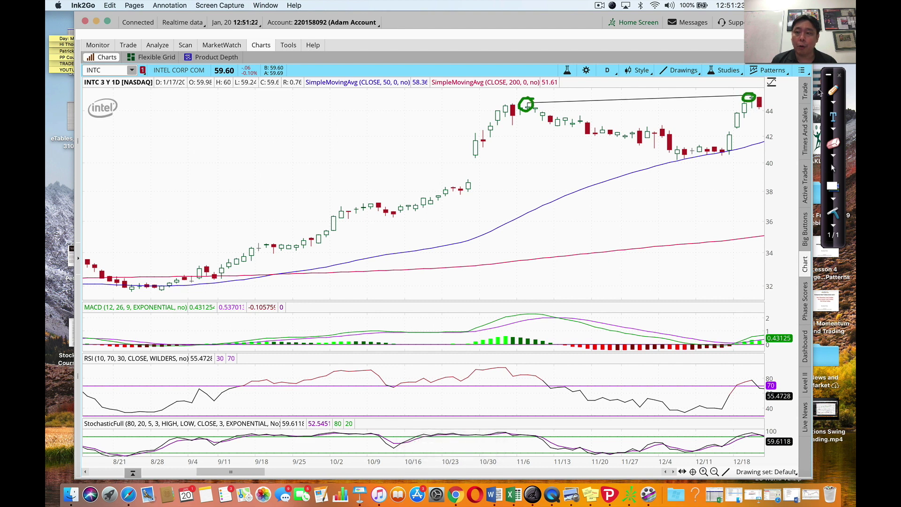
click(834, 167)
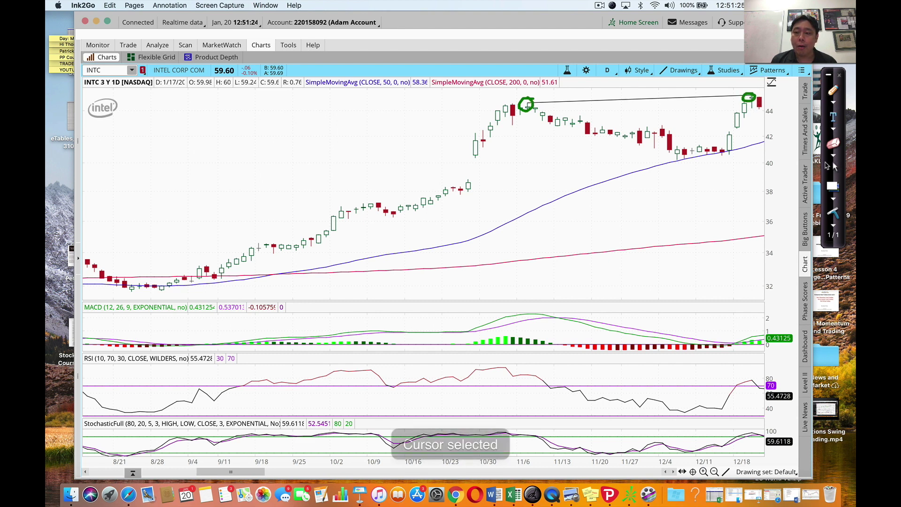
Draw a trendline on the MACD from its early-November peak down to the December 21, 2017 reading.
click(680, 73)
mouse_move(718, 148)
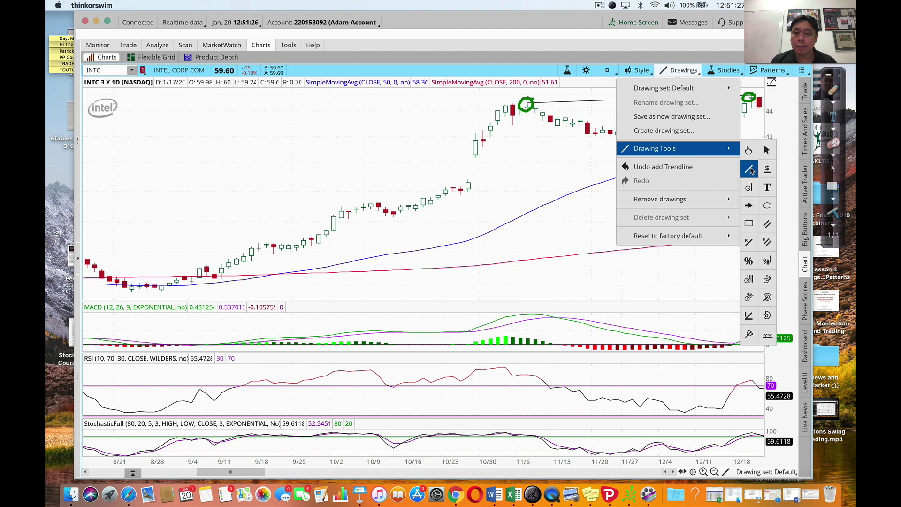
click(750, 170)
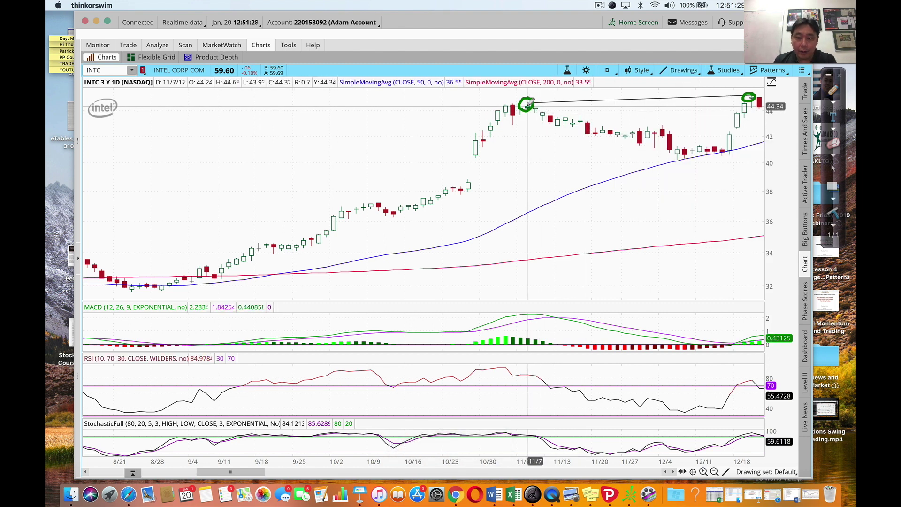
click(535, 312)
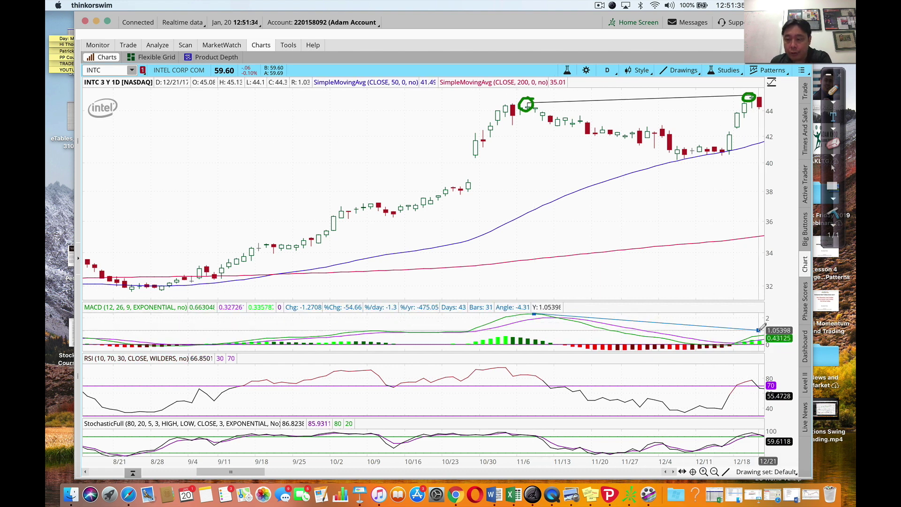
click(765, 332)
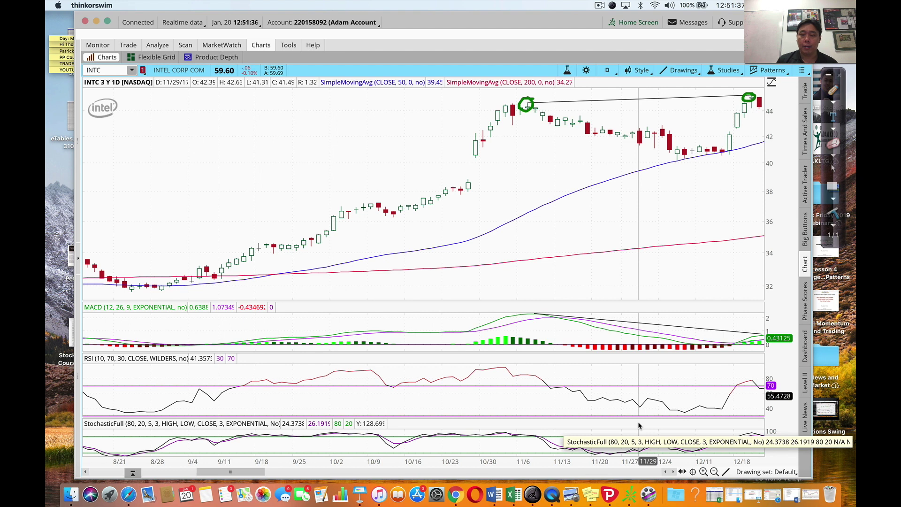
Circle the early-November and December MACD highs at both ends of the trendline with the pen.
click(833, 90)
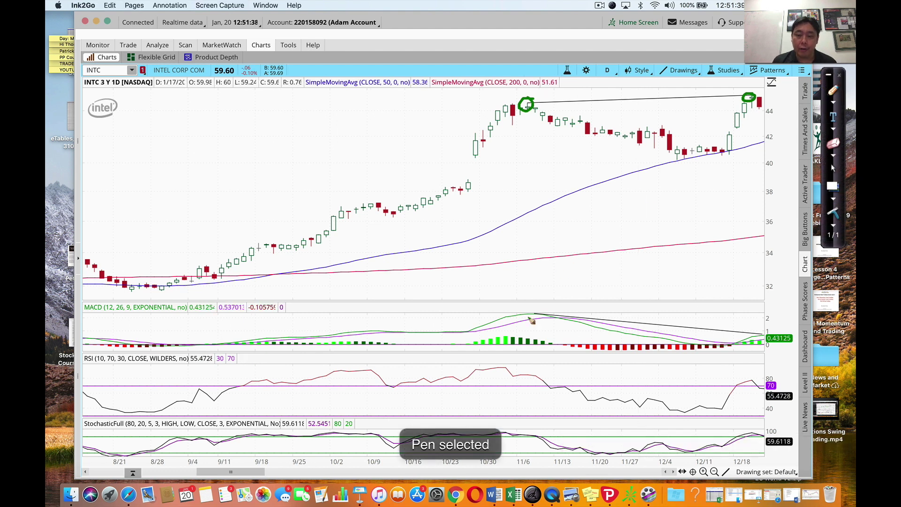
mouse_move(542, 313)
mouse_down()
mouse_move(529, 320)
mouse_move(544, 313)
mouse_up()
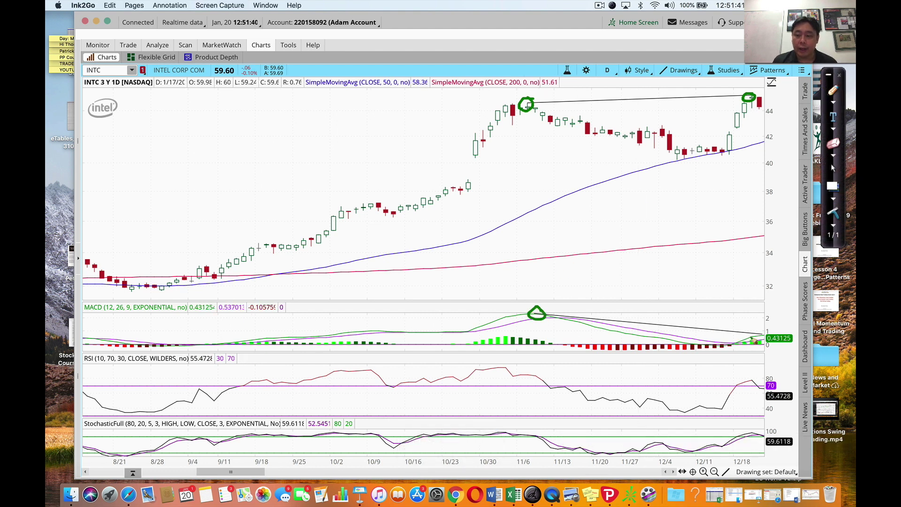
mouse_move(768, 335)
mouse_down()
mouse_move(757, 338)
mouse_move(770, 341)
mouse_up()
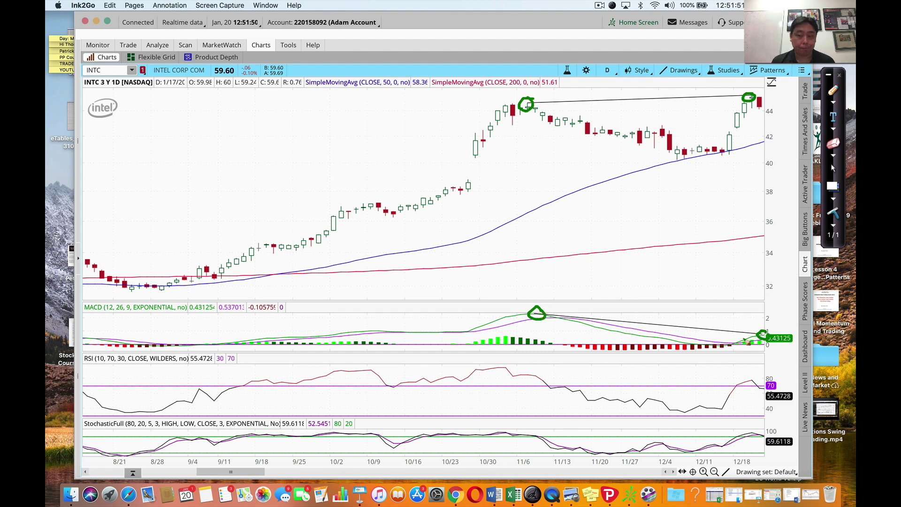
click(835, 168)
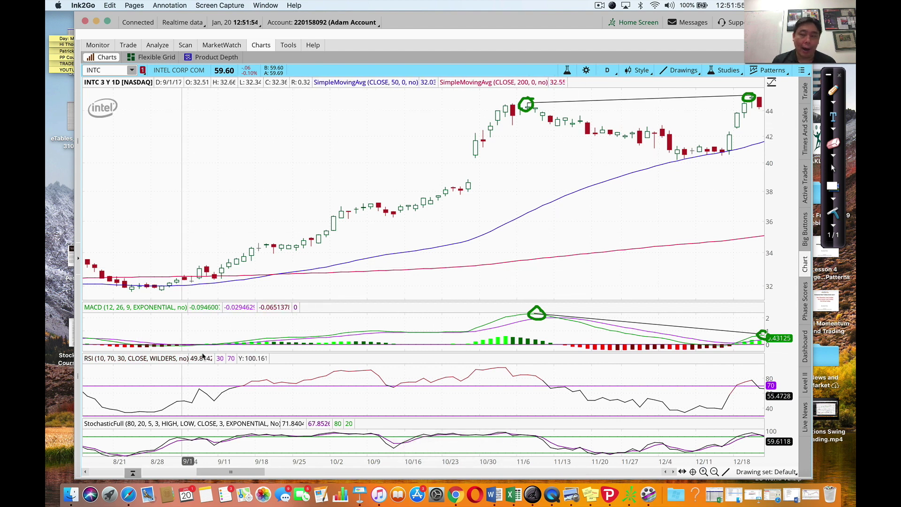
Draw a trendline on the RSI connecting its early-November and December 20, 2017 highs.
click(681, 70)
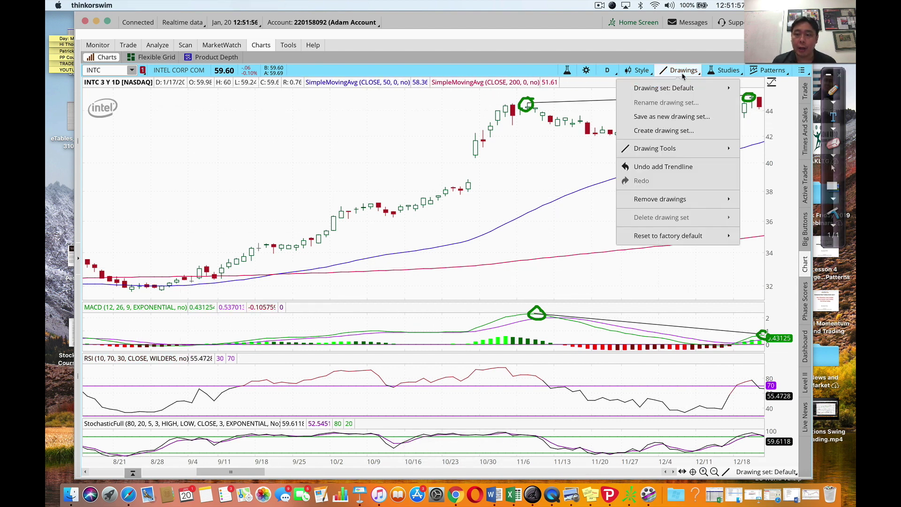
mouse_move(690, 148)
click(749, 168)
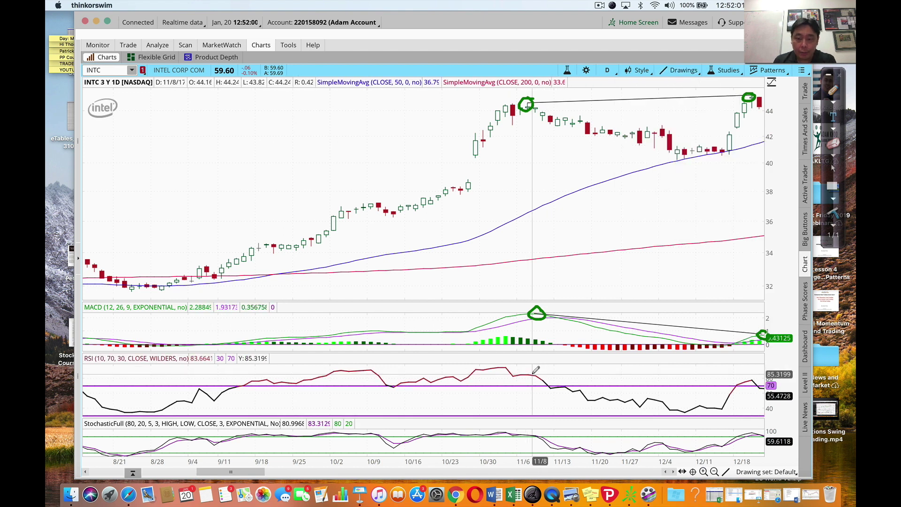
mouse_move(531, 374)
mouse_down()
mouse_move(727, 369)
mouse_move(753, 371)
mouse_move(752, 379)
mouse_up()
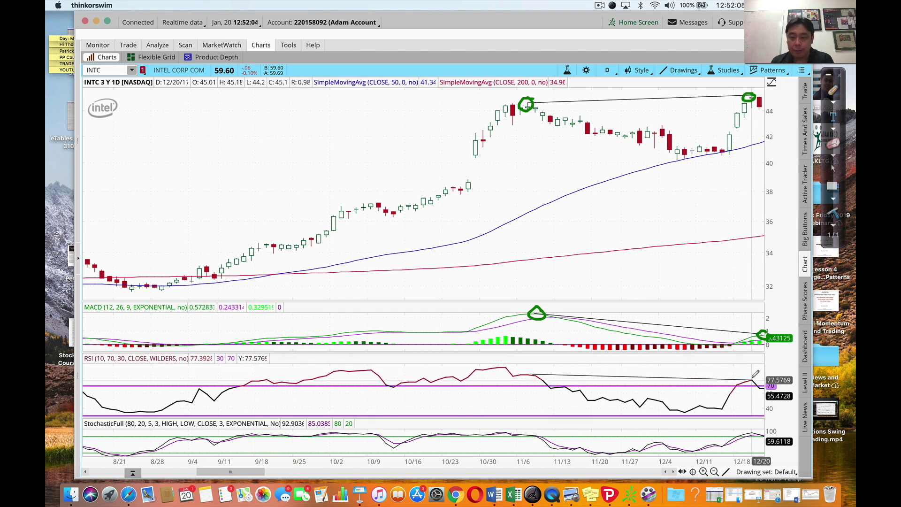
Circle the early-November and December highs on the RSI and Stochastic with the pen, joining the Stochastic pair with a dashed line.
click(833, 92)
mouse_move(540, 372)
mouse_down()
mouse_move(527, 372)
mouse_move(534, 383)
mouse_move(540, 375)
mouse_up()
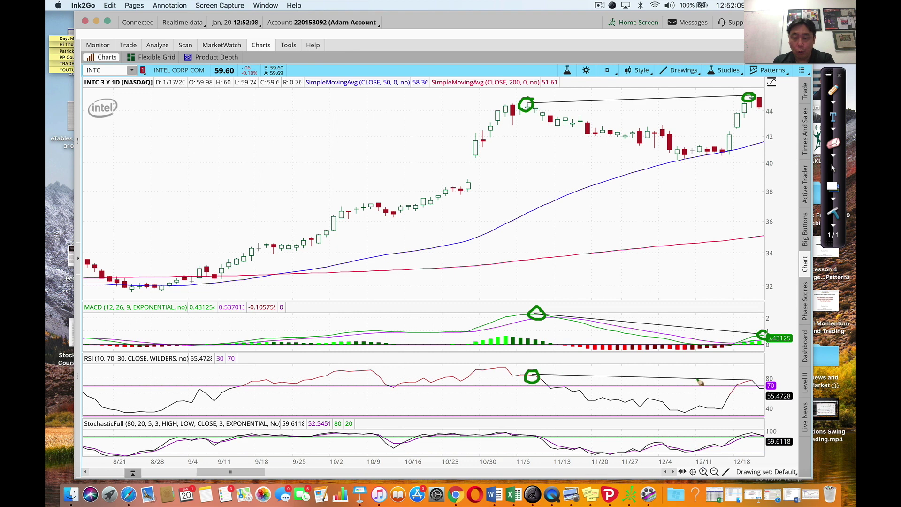
drag(754, 377, 750, 376)
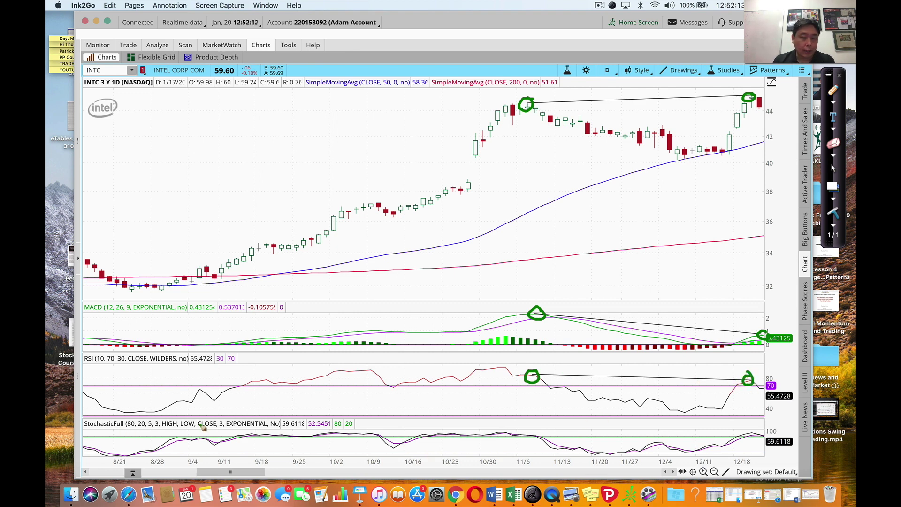
mouse_move(531, 431)
mouse_down()
mouse_move(521, 438)
mouse_move(539, 444)
mouse_move(531, 429)
mouse_move(758, 437)
mouse_up()
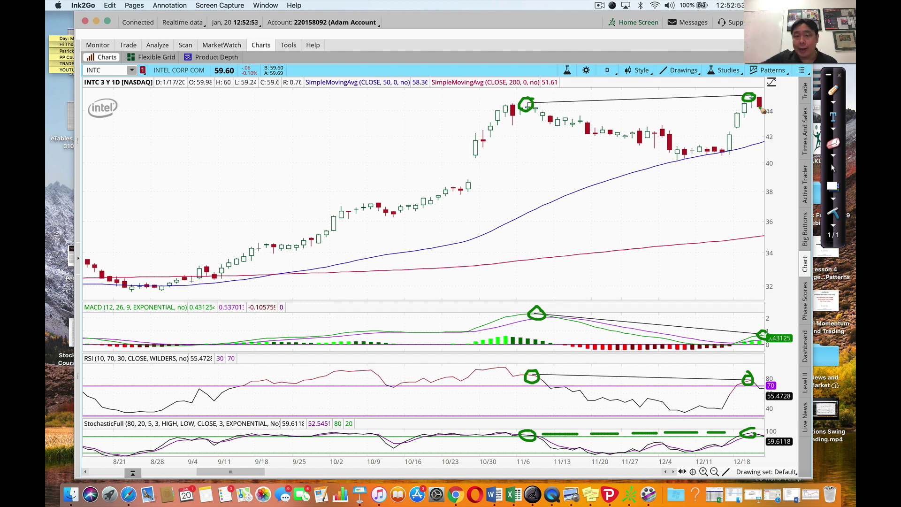
Clear the pen annotations and place price levels at $44.03 and $45.21 around the December 21 candle.
click(833, 212)
click(835, 169)
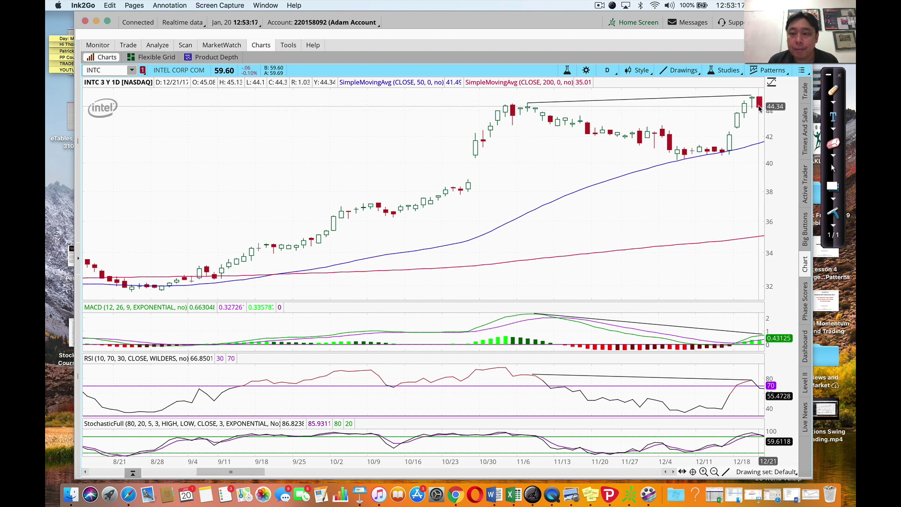
click(681, 70)
mouse_move(695, 149)
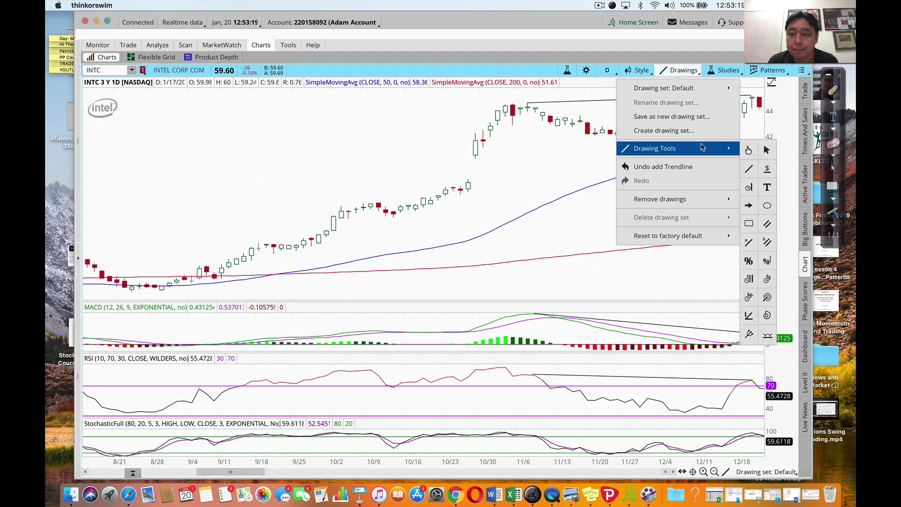
click(764, 171)
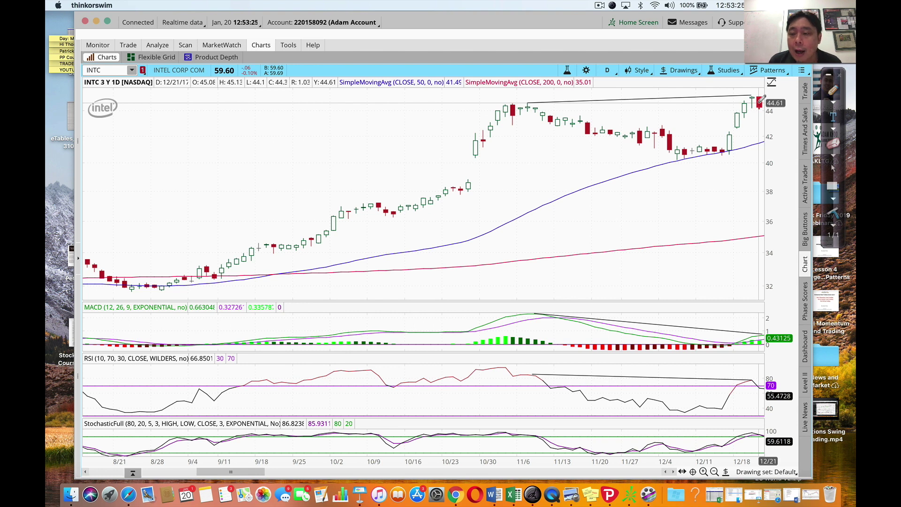
click(718, 109)
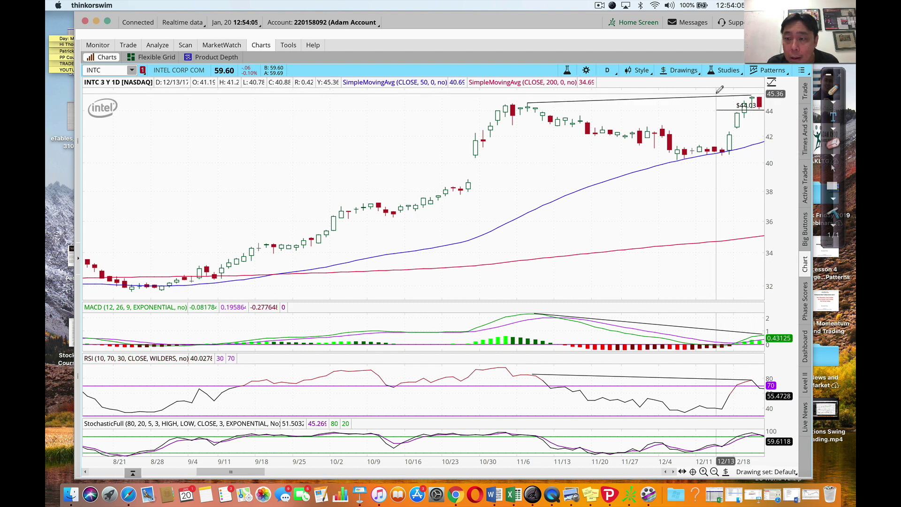
mouse_move(717, 94)
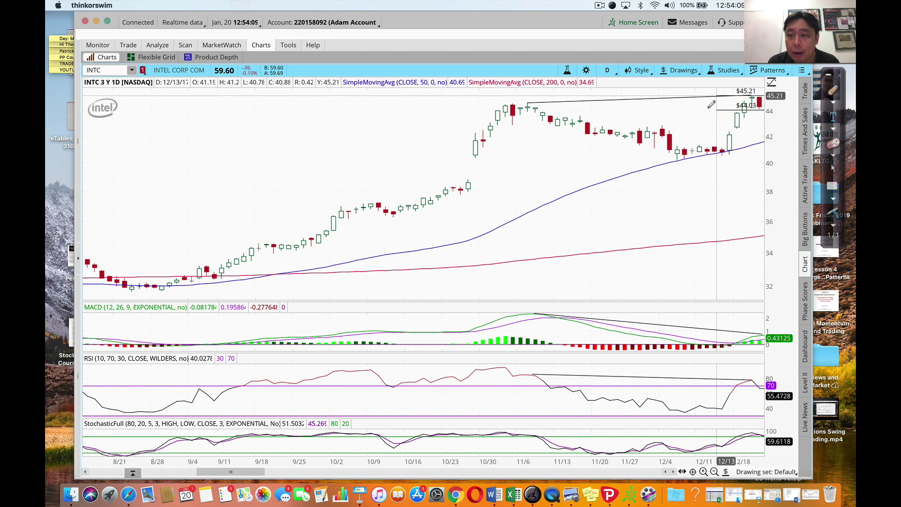
Label the $44.03 level "E" and the $45.21 level "SL" with the pen.
key(ctrl+1)
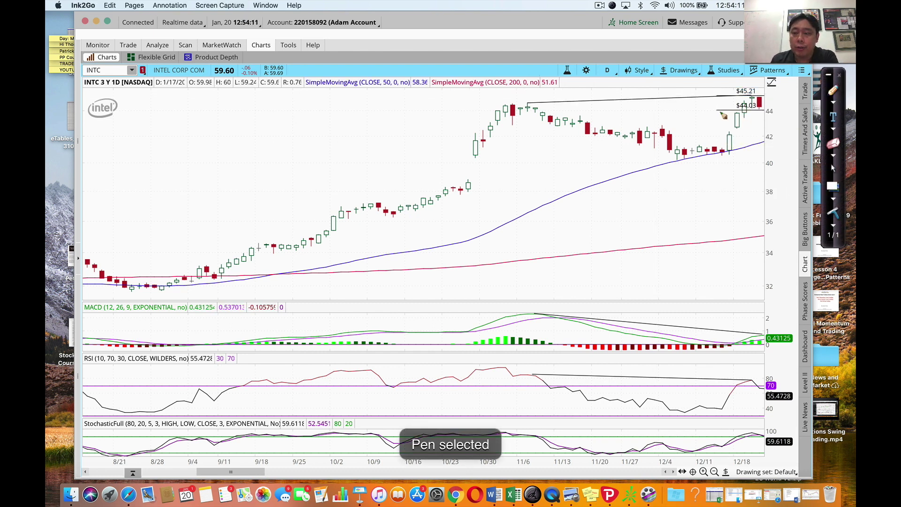
mouse_move(709, 116)
mouse_down()
mouse_move(713, 109)
mouse_move(710, 118)
mouse_move(721, 121)
mouse_up()
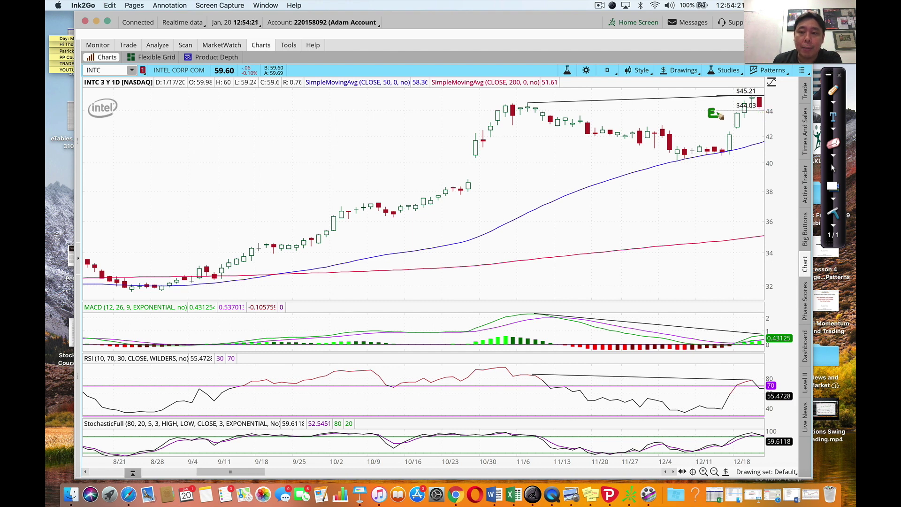
mouse_move(702, 92)
mouse_down()
mouse_move(695, 99)
mouse_move(709, 99)
mouse_up()
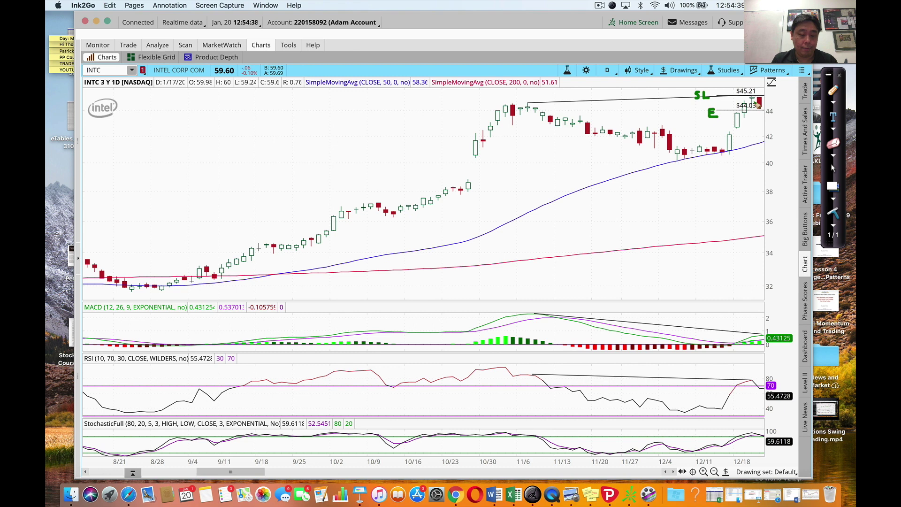
Bracket the SL and E labels with the pen and write "1R = 1.16" beside them and "2R = 2.32" below.
drag(688, 97, 686, 116)
mouse_move(587, 95)
mouse_down()
mouse_move(587, 108)
mouse_move(601, 96)
mouse_move(603, 107)
mouse_move(617, 98)
mouse_move(662, 107)
mouse_up()
click(640, 107)
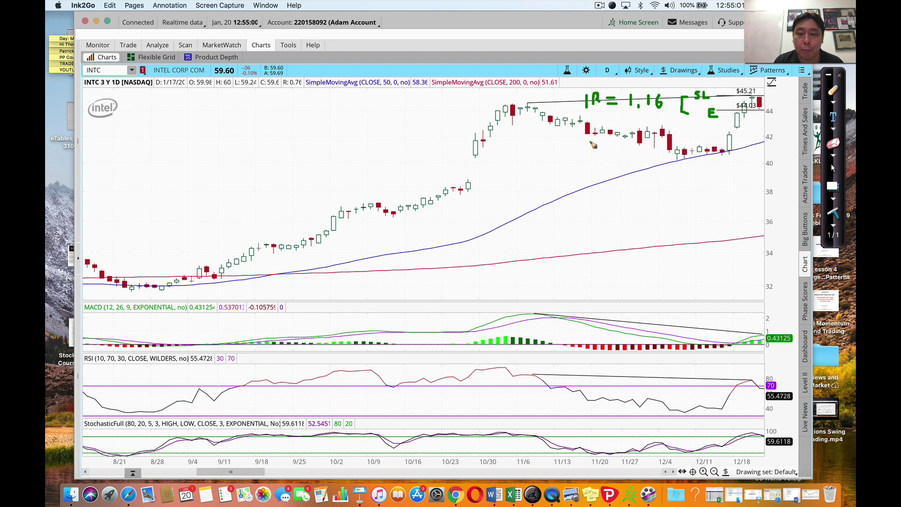
mouse_move(594, 153)
mouse_down()
mouse_move(620, 161)
mouse_move(609, 174)
mouse_up()
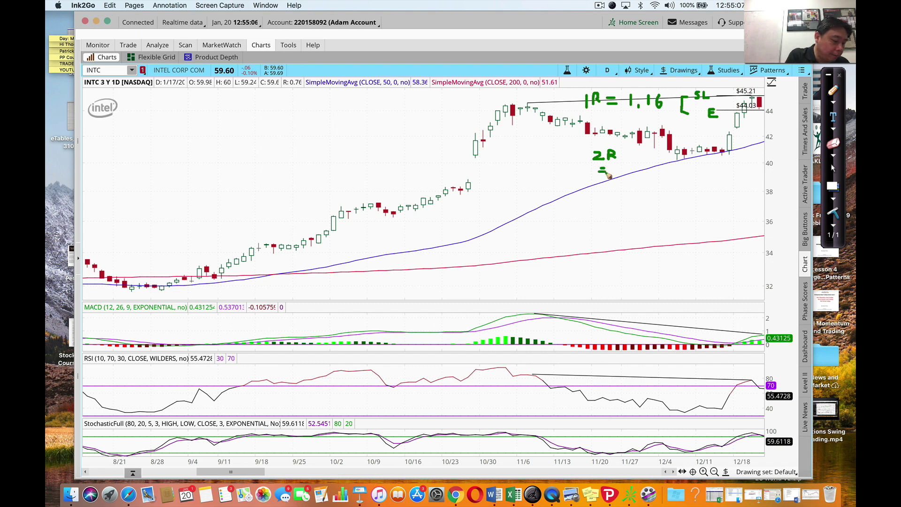
drag(598, 183, 648, 191)
click(615, 188)
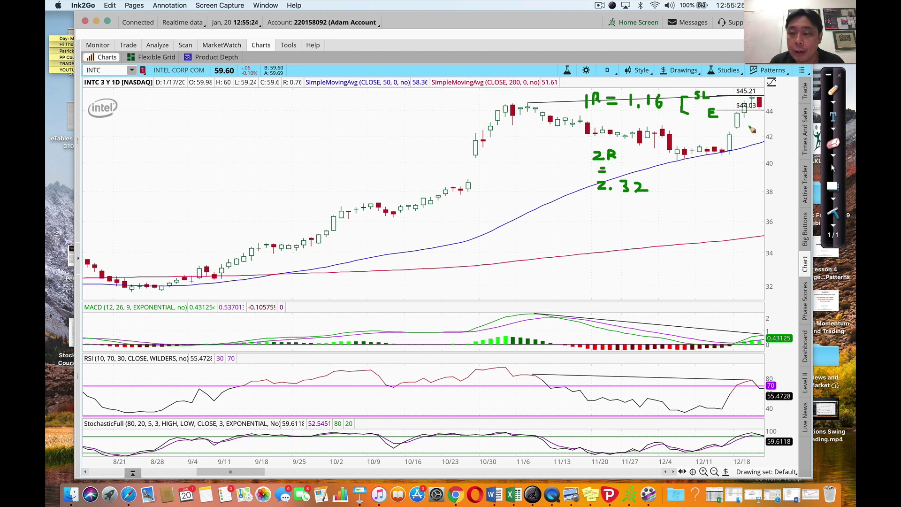
click(833, 167)
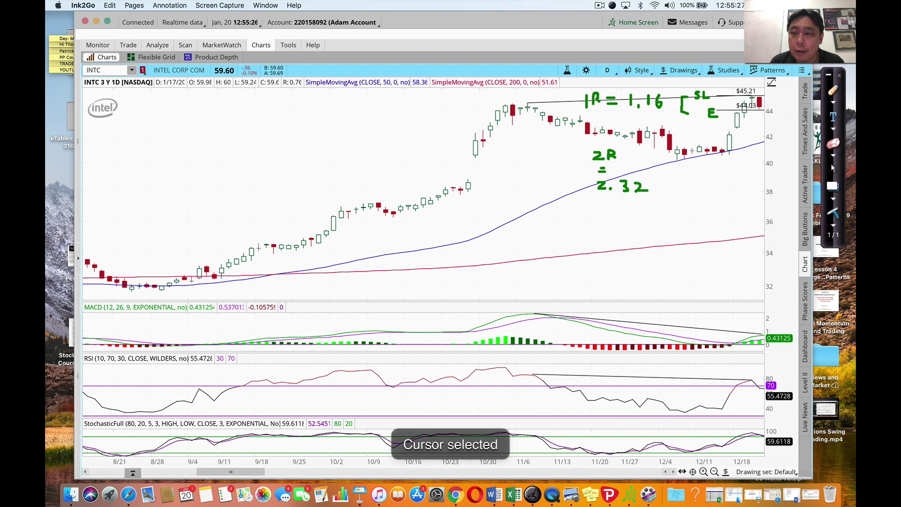
Place a price level at $41.74 below the entry level.
click(683, 71)
mouse_move(654, 147)
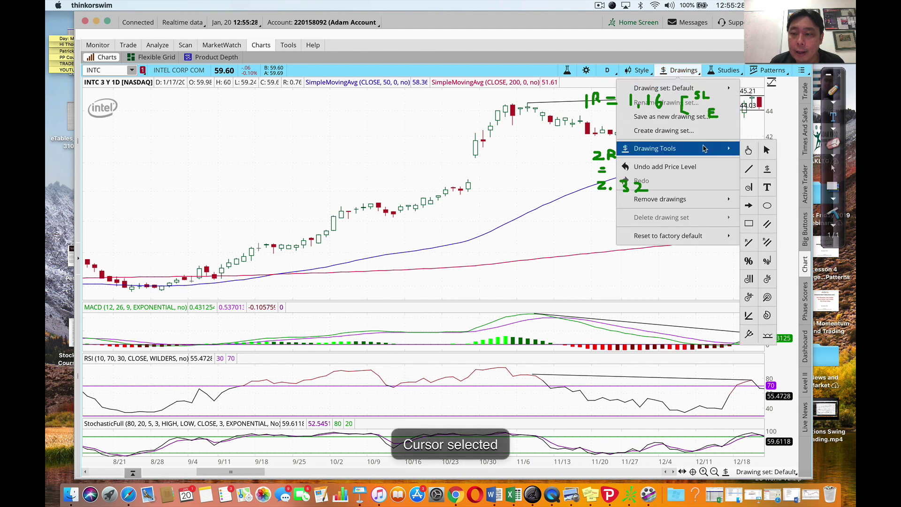
click(768, 169)
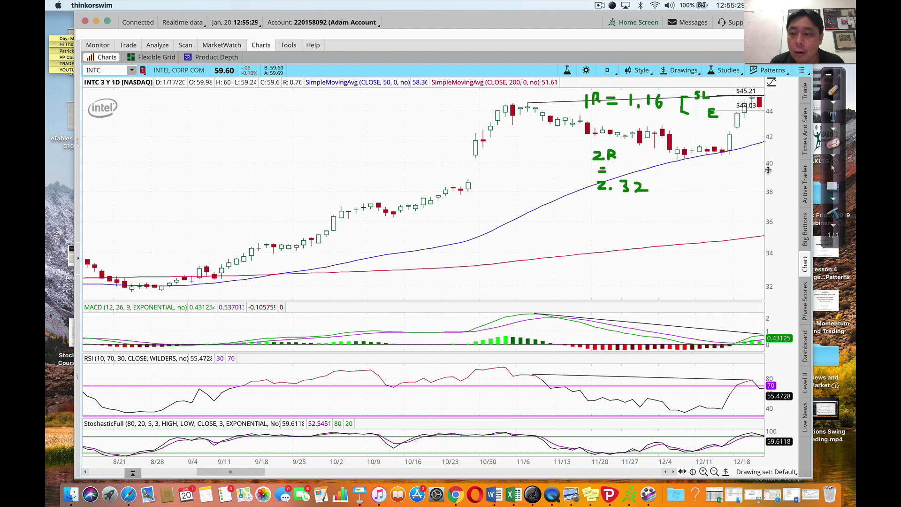
click(675, 136)
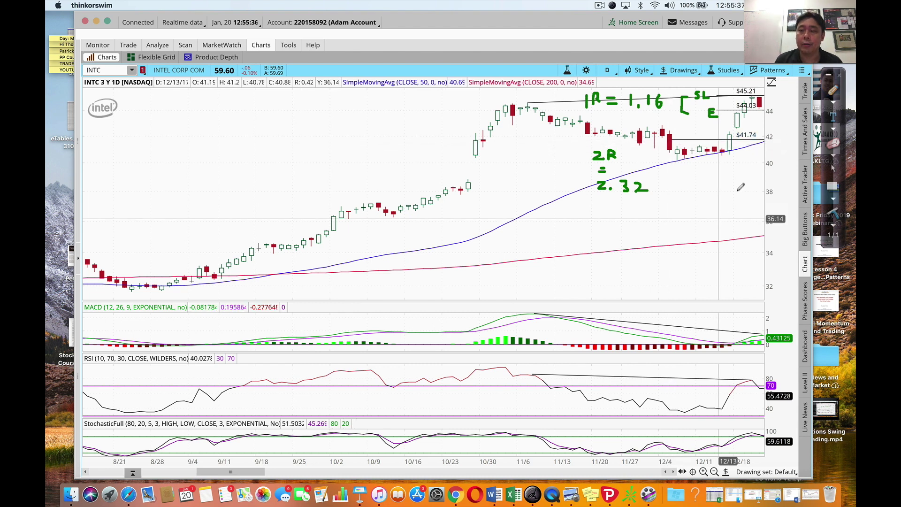
Label the $41.74 level "TP" and mark the distance from the entry level down to it with the pen.
click(833, 91)
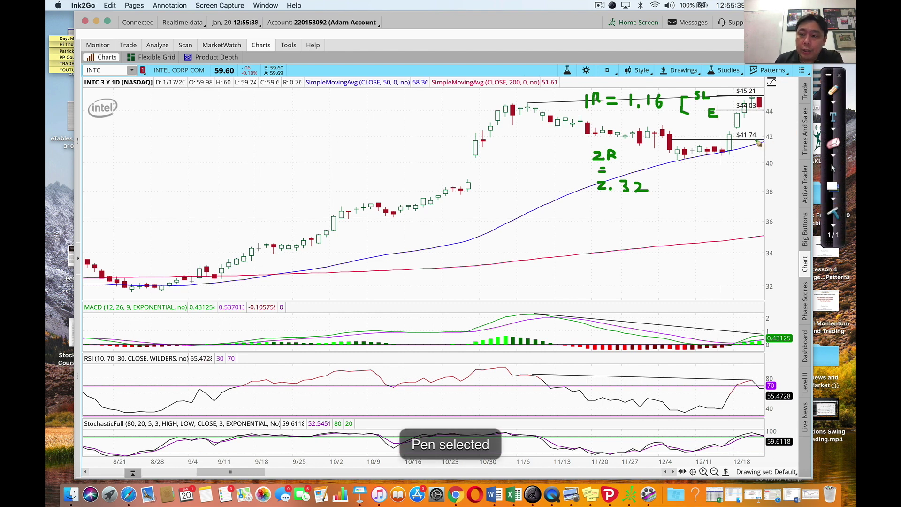
mouse_move(687, 137)
mouse_down()
mouse_move(705, 136)
mouse_move(694, 153)
mouse_move(766, 141)
mouse_up()
click(761, 113)
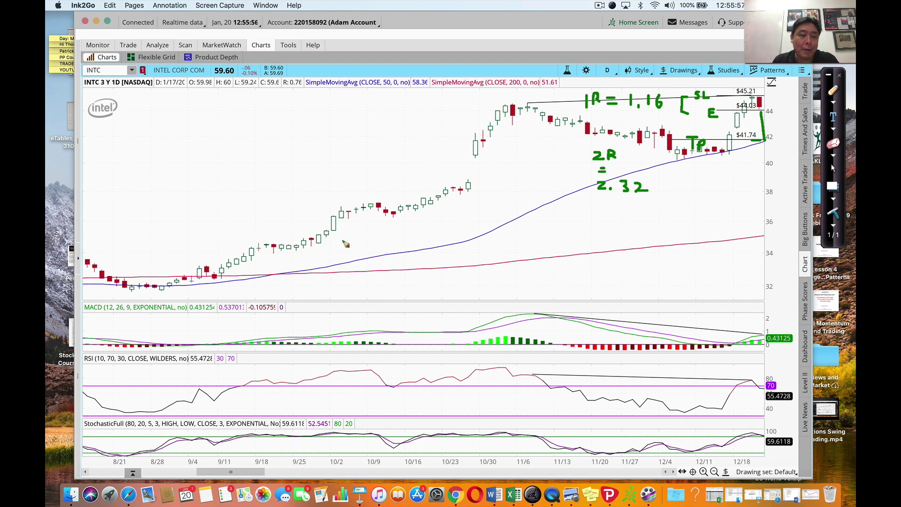
Underline the late-August and early-December price lows near the 50-day average with the pen, and clear all pen marks.
mouse_move(126, 291)
mouse_down()
mouse_move(148, 299)
mouse_move(175, 290)
mouse_up()
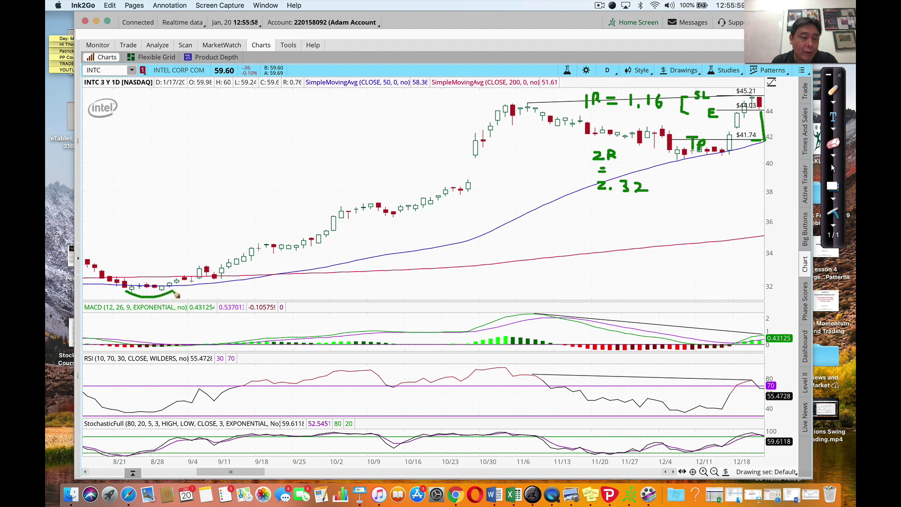
drag(672, 167, 735, 155)
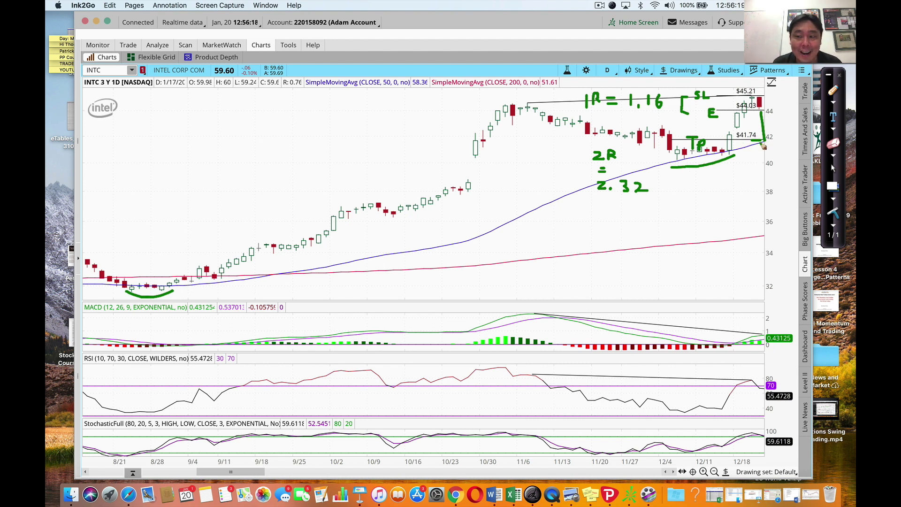
click(834, 211)
click(834, 168)
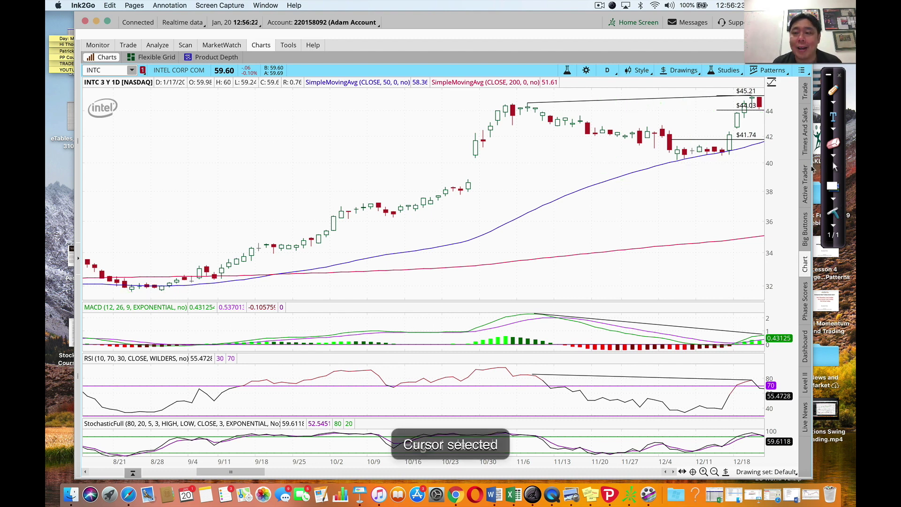
Advance the daily chart bar by bar past the trade into early January 2018 and clear the chart's drawing set.
click(673, 472)
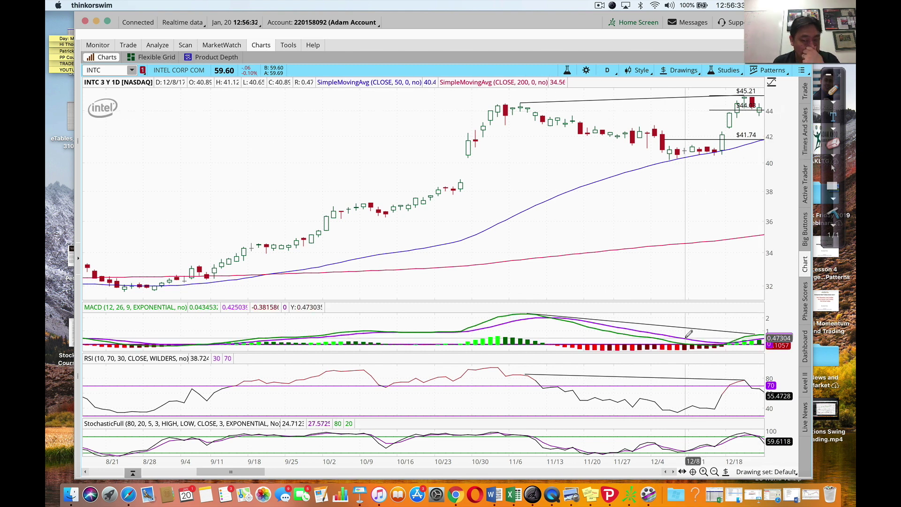
click(673, 471)
drag(674, 471, 675, 471)
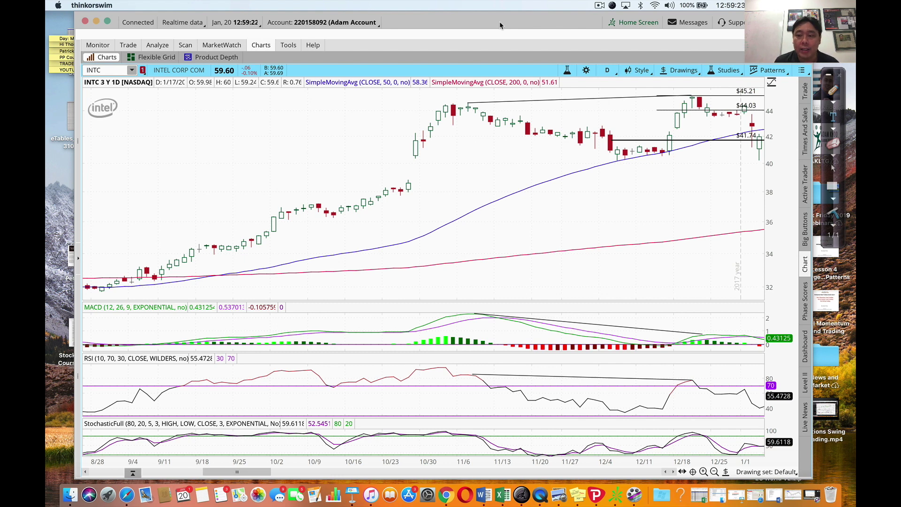
right_click(648, 94)
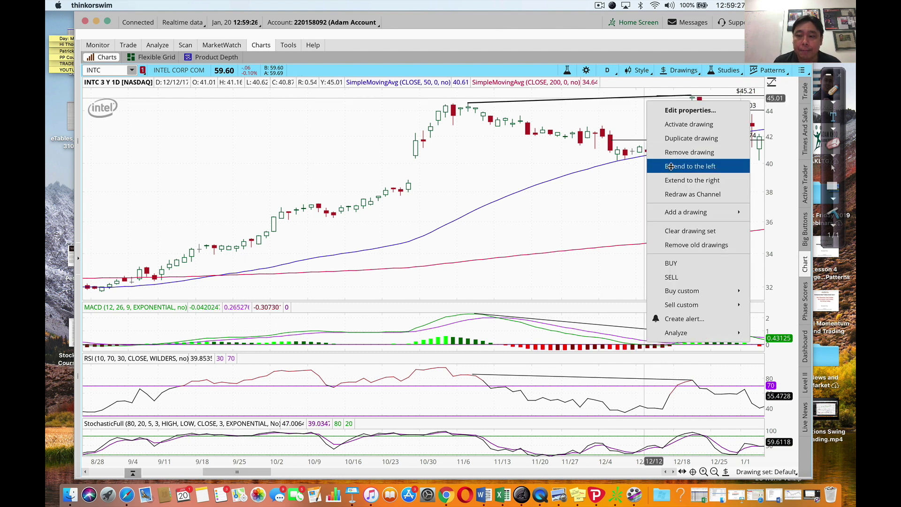
click(678, 227)
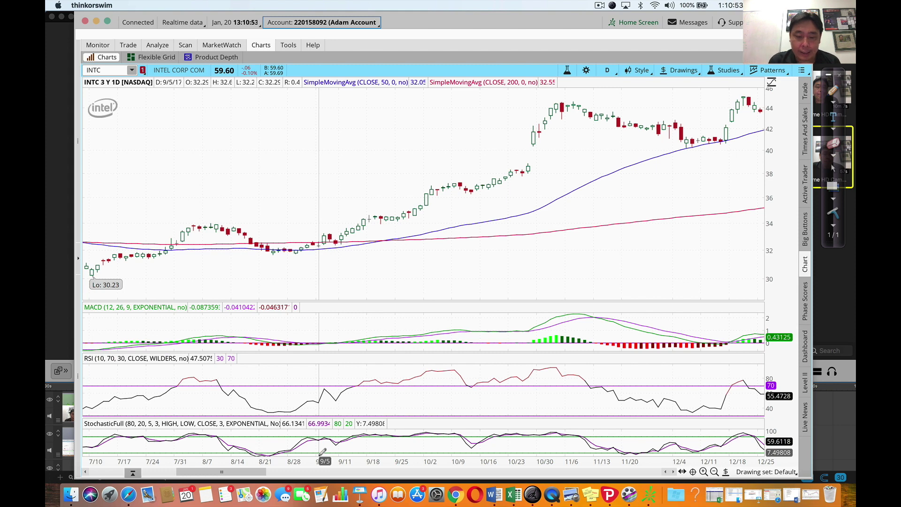
Advance the chart to late January 2018 and circle the early-November, mid-December and late-January price highs with the pen.
drag(252, 475, 271, 475)
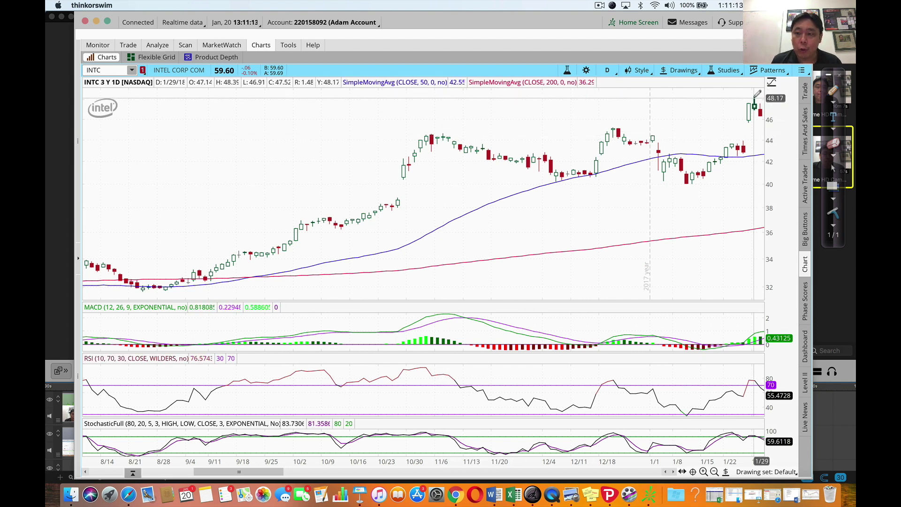
click(841, 97)
mouse_move(765, 96)
mouse_down()
mouse_move(754, 93)
mouse_move(758, 106)
mouse_move(763, 98)
mouse_up()
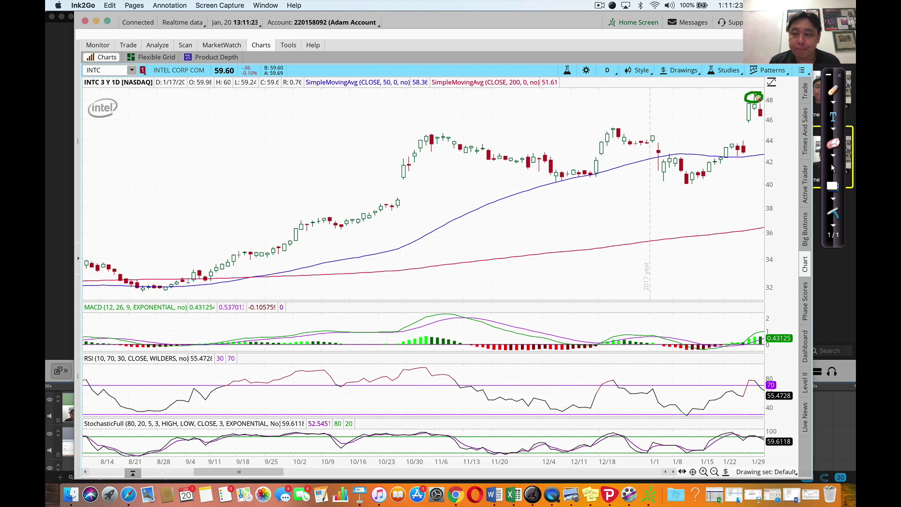
mouse_move(436, 131)
mouse_down()
mouse_move(424, 134)
mouse_move(441, 139)
mouse_move(435, 130)
mouse_up()
mouse_move(615, 124)
mouse_down()
mouse_move(621, 136)
mouse_move(612, 123)
mouse_up()
Circle the corresponding MACD, RSI and Stochastic peaks with the pen, and clear all pen marks.
mouse_move(455, 310)
mouse_down()
mouse_move(438, 316)
mouse_move(458, 313)
mouse_move(451, 310)
mouse_up()
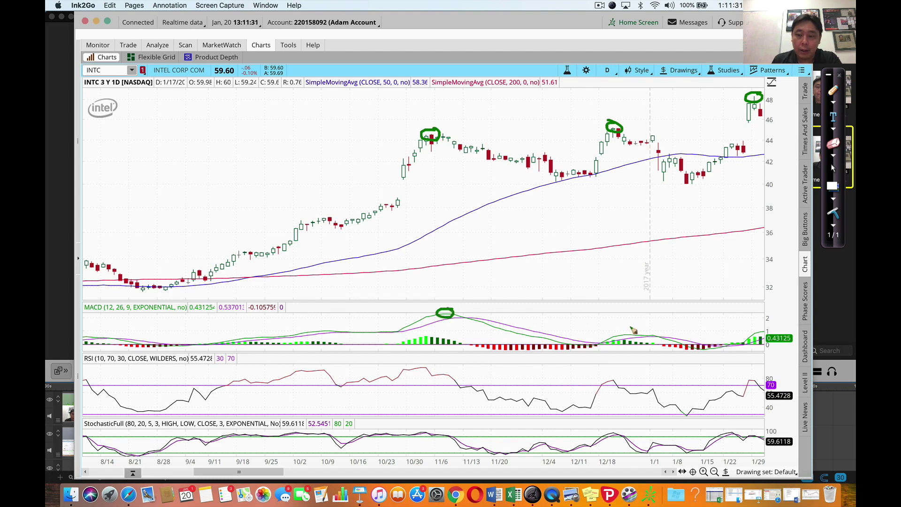
mouse_move(659, 334)
mouse_down()
mouse_move(650, 343)
mouse_move(654, 334)
mouse_up()
drag(766, 329, 759, 328)
mouse_move(451, 375)
mouse_down()
mouse_move(440, 379)
mouse_move(449, 378)
mouse_up()
drag(753, 377, 756, 383)
mouse_move(444, 433)
mouse_down()
mouse_move(446, 442)
mouse_move(445, 435)
mouse_up()
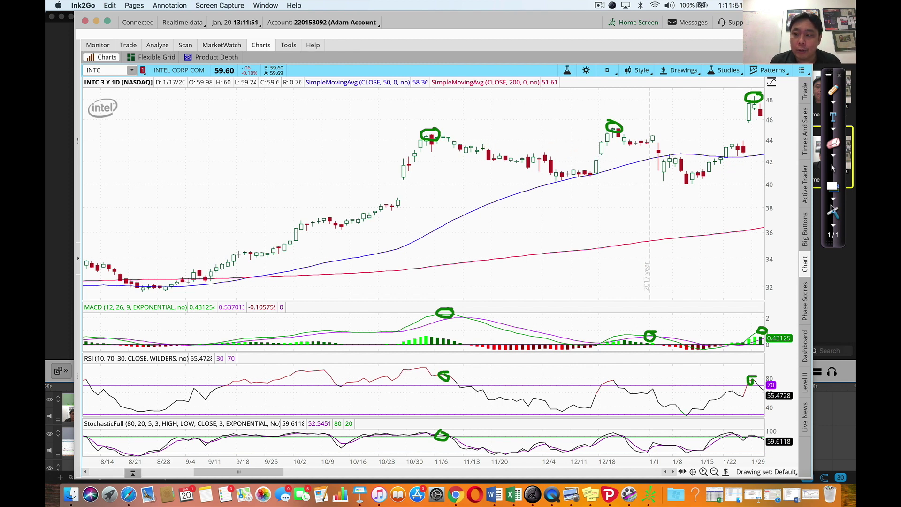
click(832, 212)
click(834, 168)
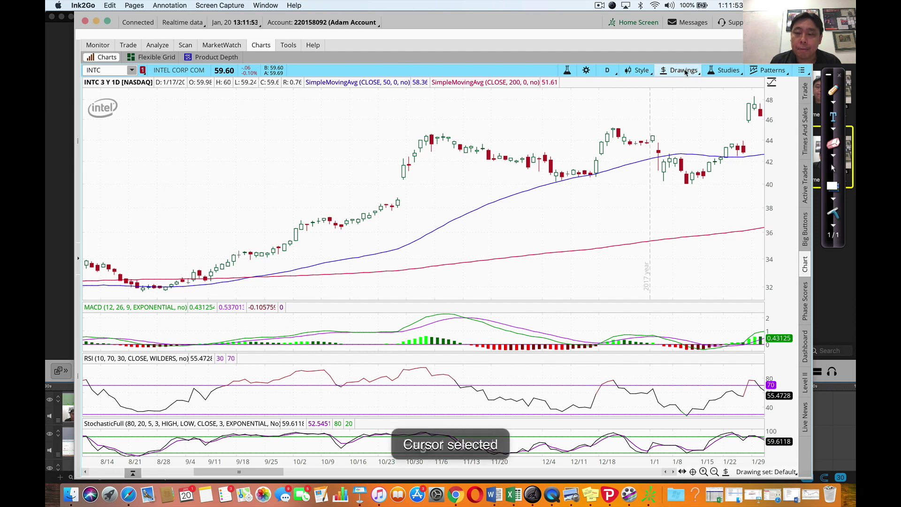
Draw trendlines joining the early-November and late-January peaks on the price chart and on the MACD.
click(685, 71)
mouse_move(727, 148)
click(753, 167)
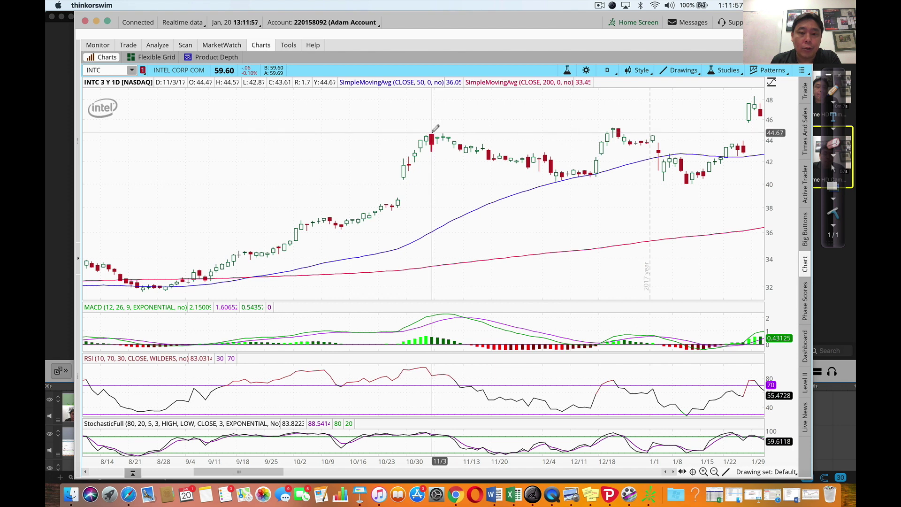
drag(432, 131, 755, 95)
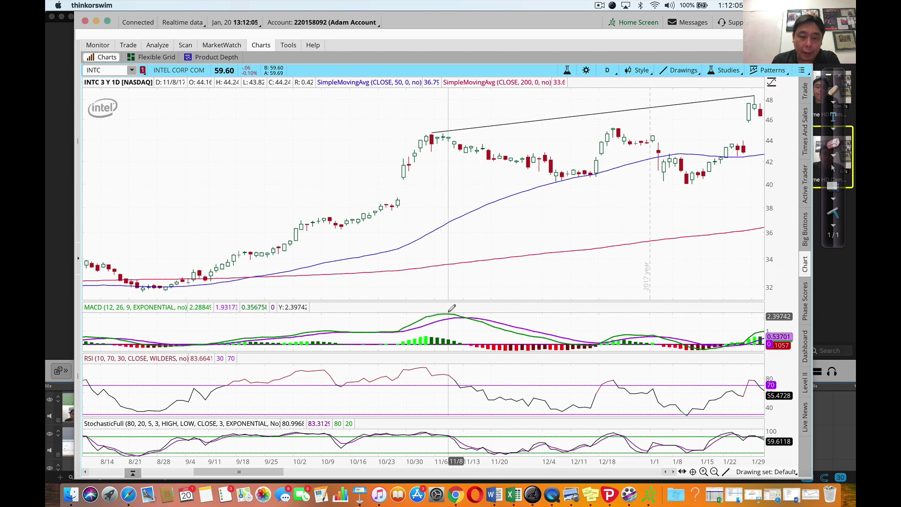
drag(449, 312, 762, 327)
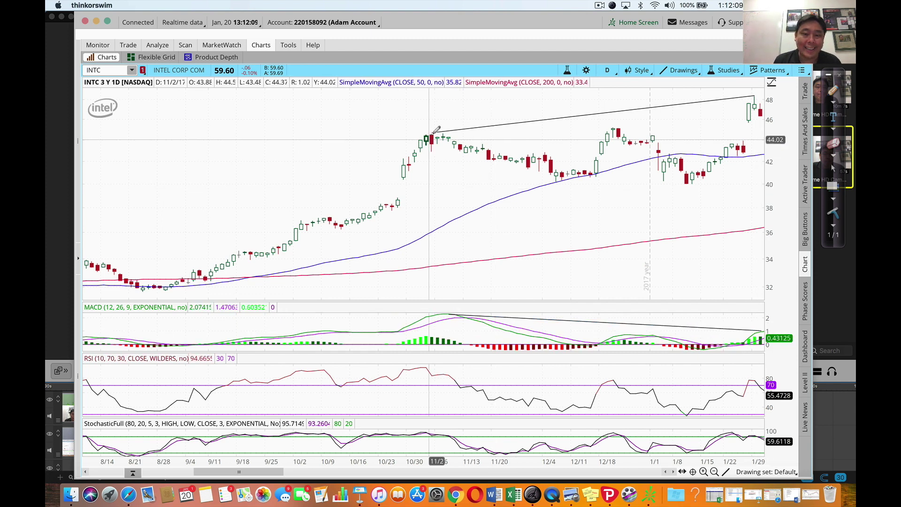
Draw a trendline on the RSI from its early-November peak to its late-January peak.
mouse_move(437, 129)
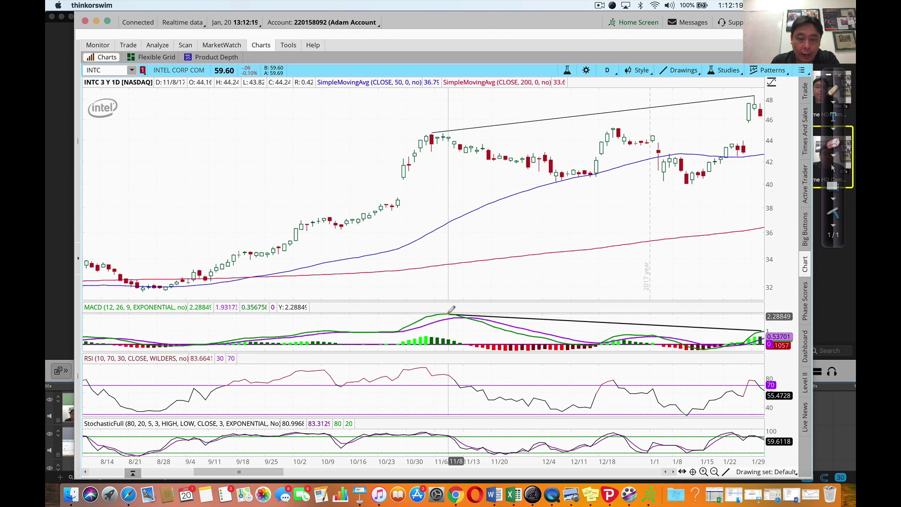
click(446, 375)
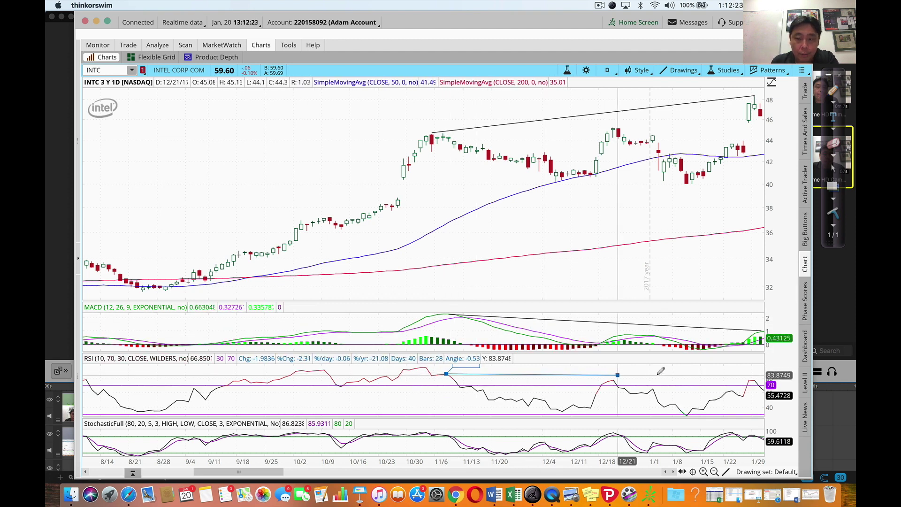
click(750, 378)
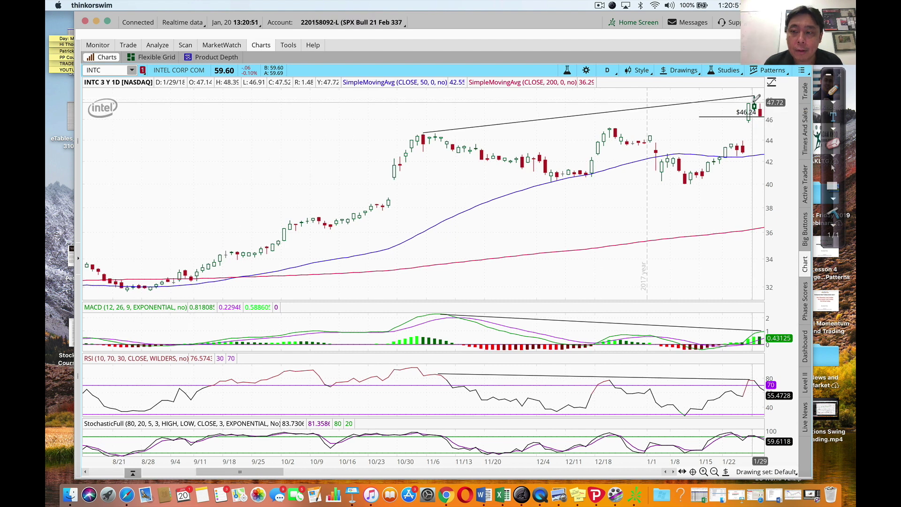
Place a price level at $48.42, label it "SL" and the $46.24 level "E" with the pen, and bracket them as "1R".
click(701, 95)
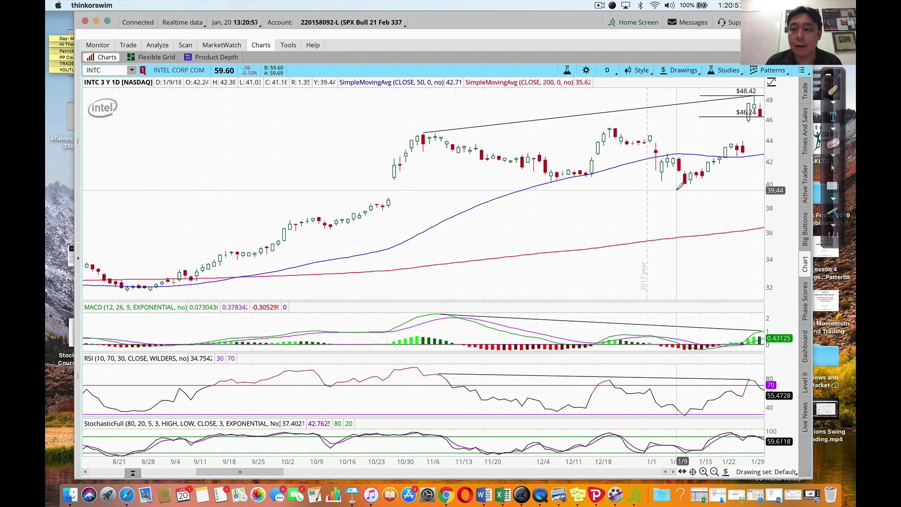
click(839, 92)
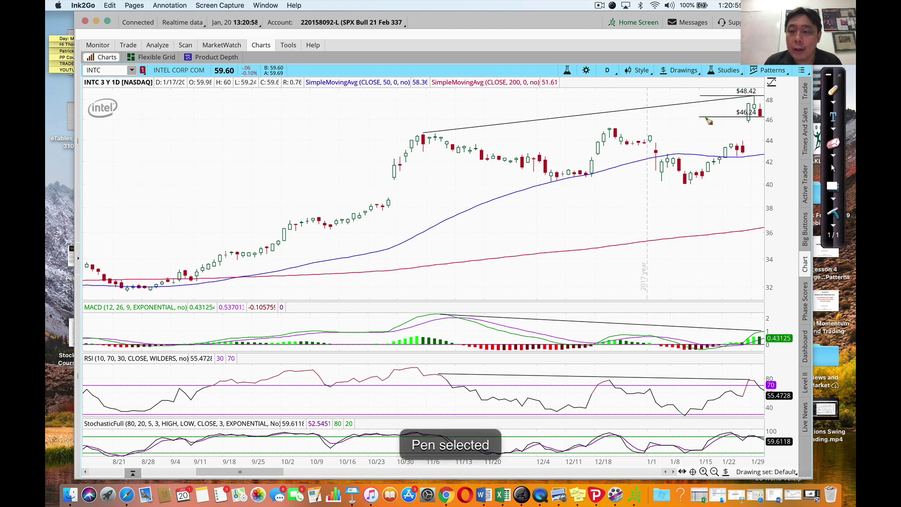
drag(691, 116, 698, 125)
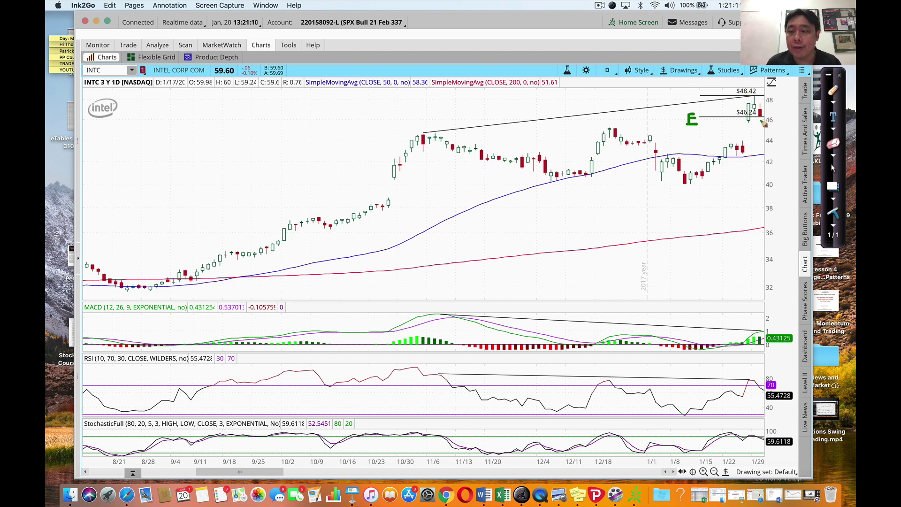
mouse_move(679, 93)
mouse_down()
mouse_move(677, 102)
mouse_move(690, 98)
mouse_move(655, 103)
mouse_move(654, 117)
mouse_move(664, 117)
mouse_move(619, 112)
mouse_move(628, 104)
mouse_move(637, 115)
mouse_up()
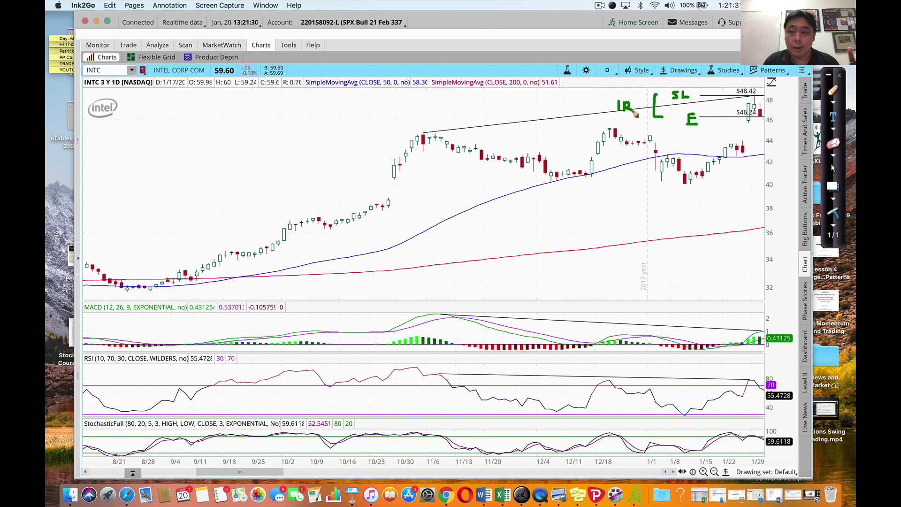
Write "2.17 =" beside the 1R label with the pen, and "2R = 4.34" below it.
click(834, 168)
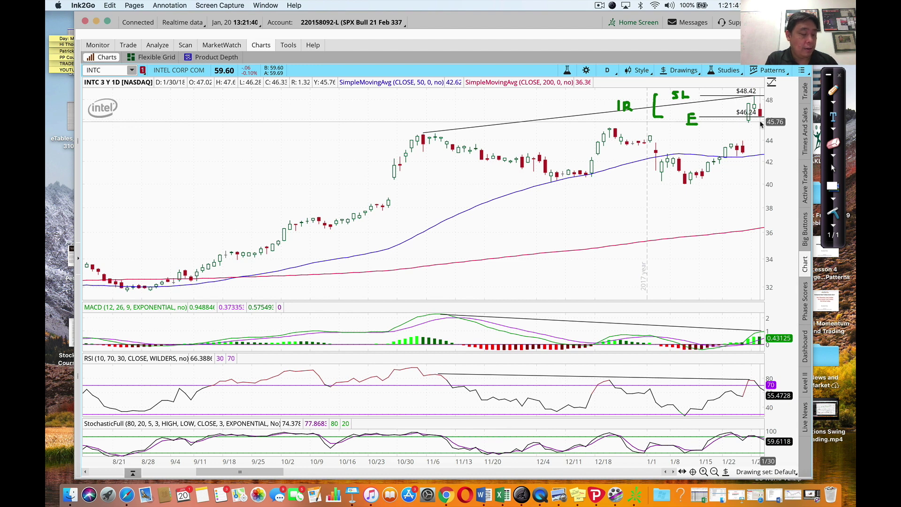
click(834, 91)
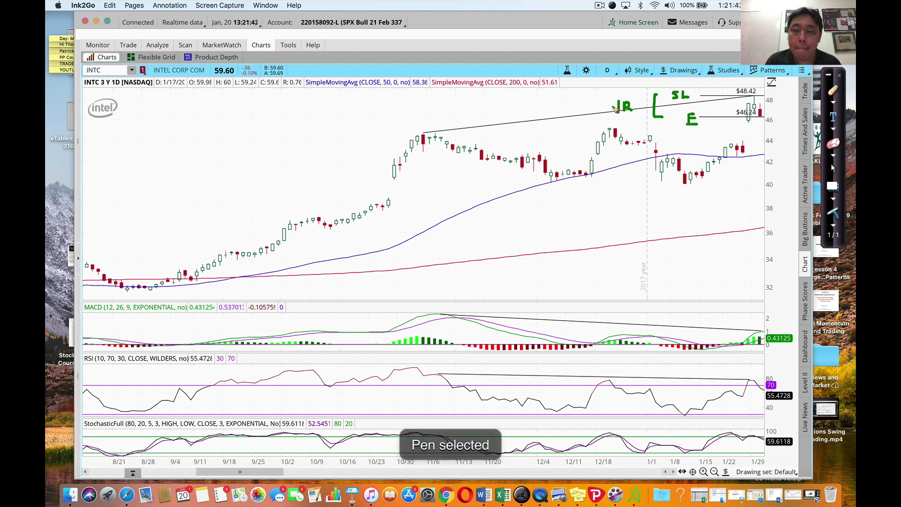
drag(593, 107, 601, 111)
mouse_move(546, 106)
mouse_down()
mouse_move(553, 116)
mouse_move(581, 106)
mouse_move(578, 115)
mouse_up()
click(560, 113)
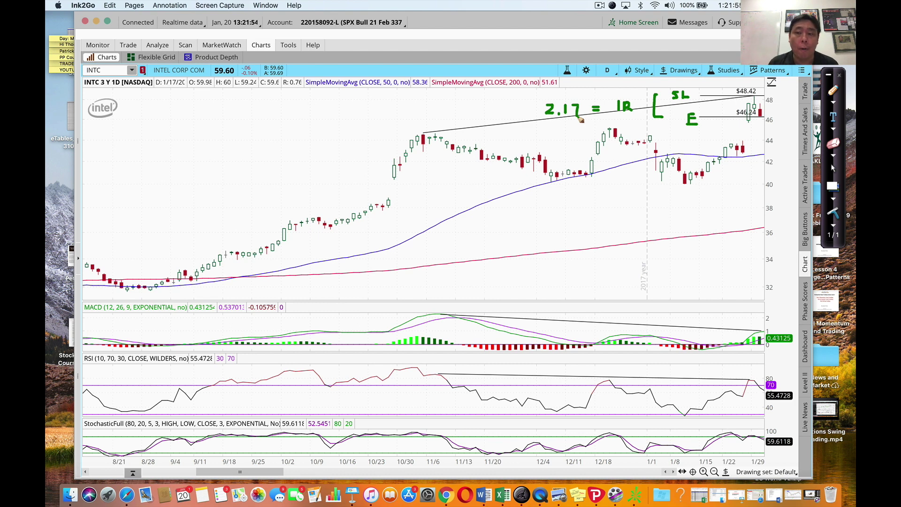
mouse_move(509, 138)
mouse_down()
mouse_move(525, 153)
mouse_move(522, 141)
mouse_move(547, 146)
mouse_up()
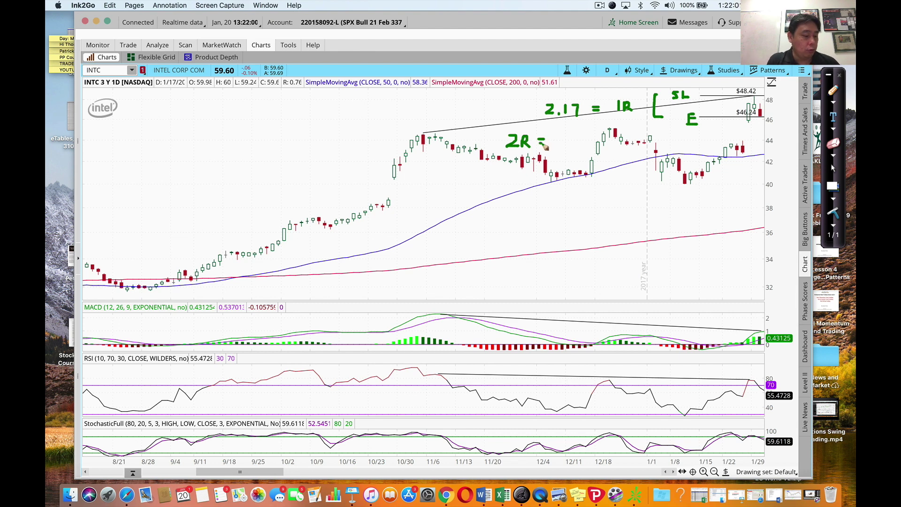
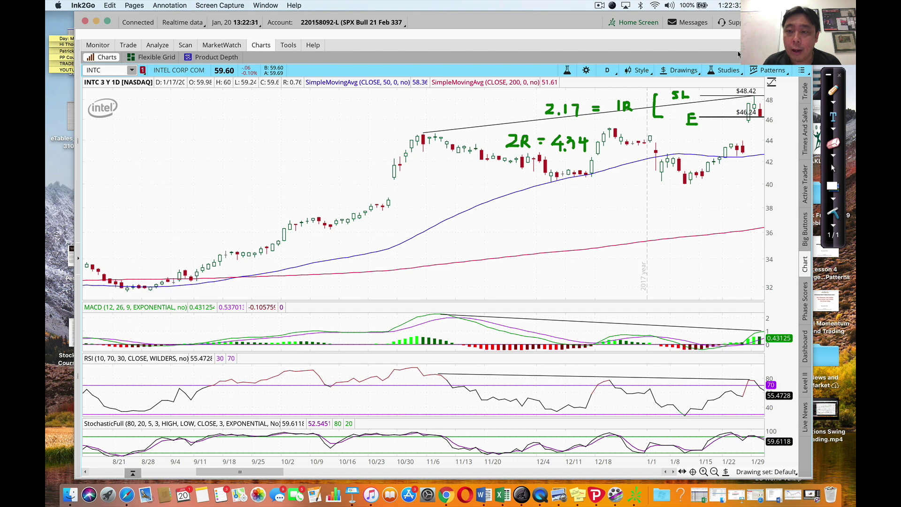
Place a price level at $41.91 below the entry level and label it "TP" with the pen.
click(680, 70)
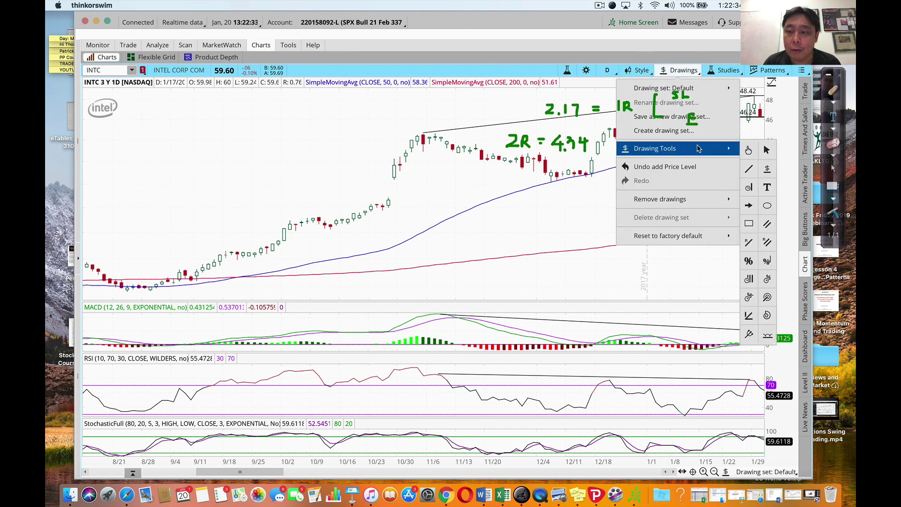
click(632, 149)
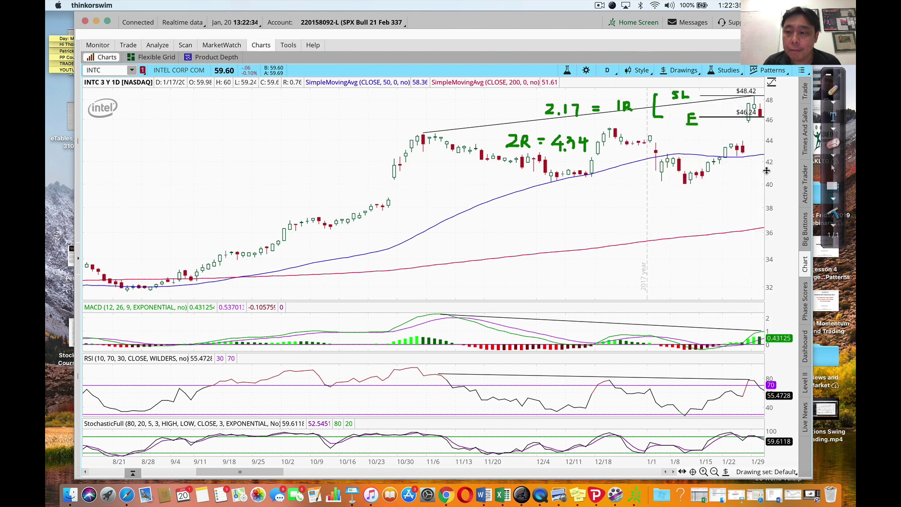
click(625, 162)
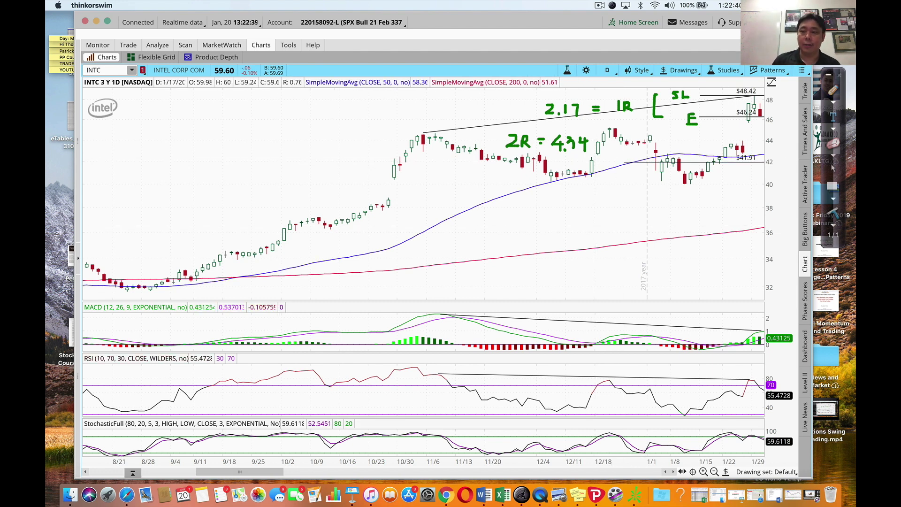
click(833, 92)
mouse_move(710, 163)
mouse_down()
mouse_move(725, 161)
mouse_move(731, 169)
mouse_move(718, 186)
mouse_move(737, 178)
mouse_move(729, 183)
mouse_up()
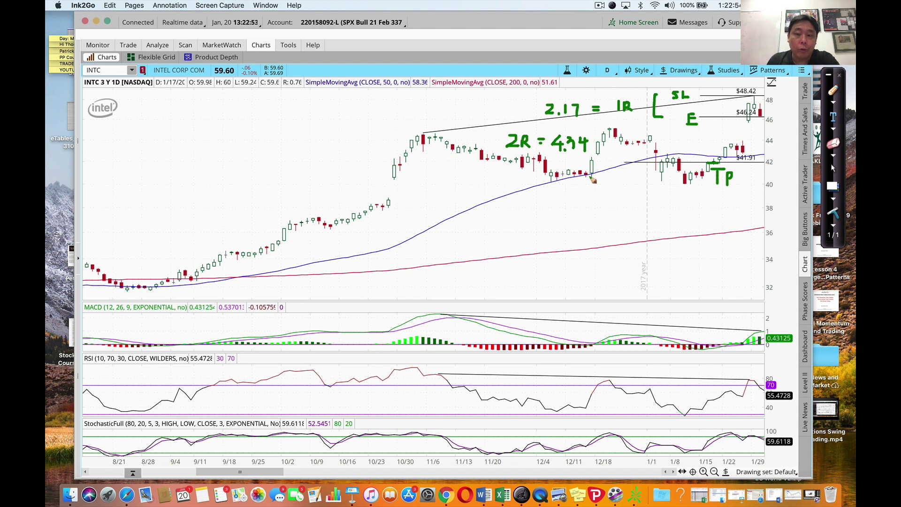
Underline the December and late-August lows that touched the 50-day average with the pen, and clear all pen marks.
drag(550, 187, 592, 184)
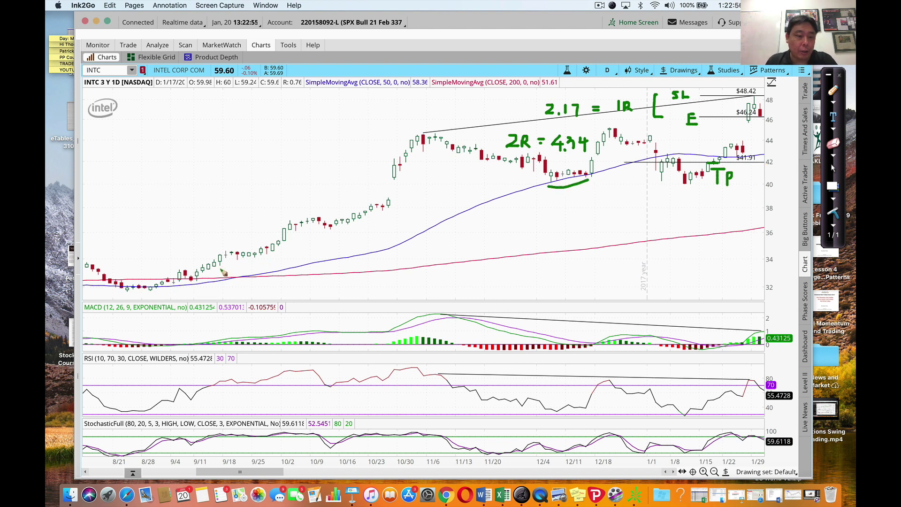
drag(137, 295, 182, 289)
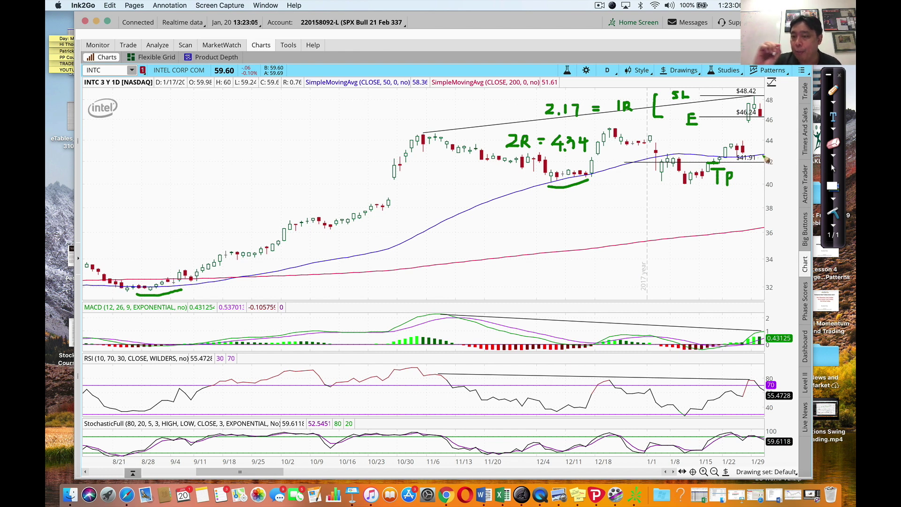
click(834, 143)
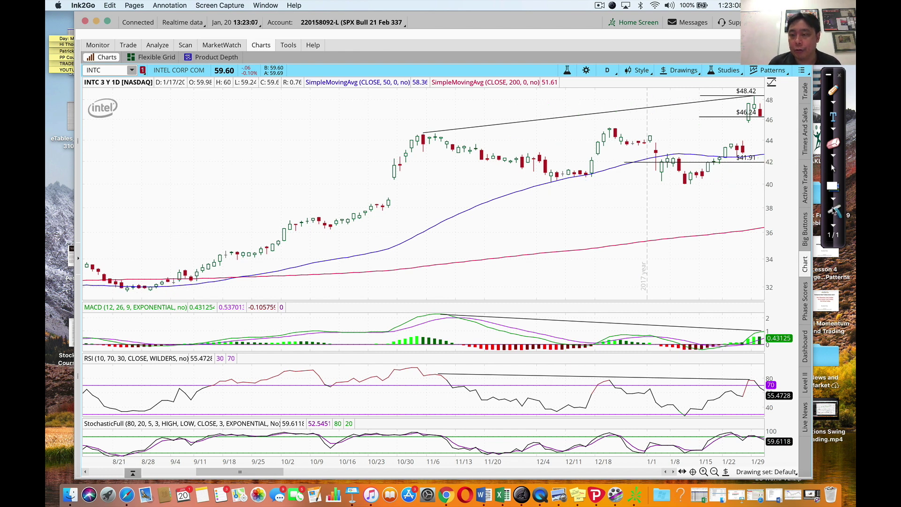
click(835, 167)
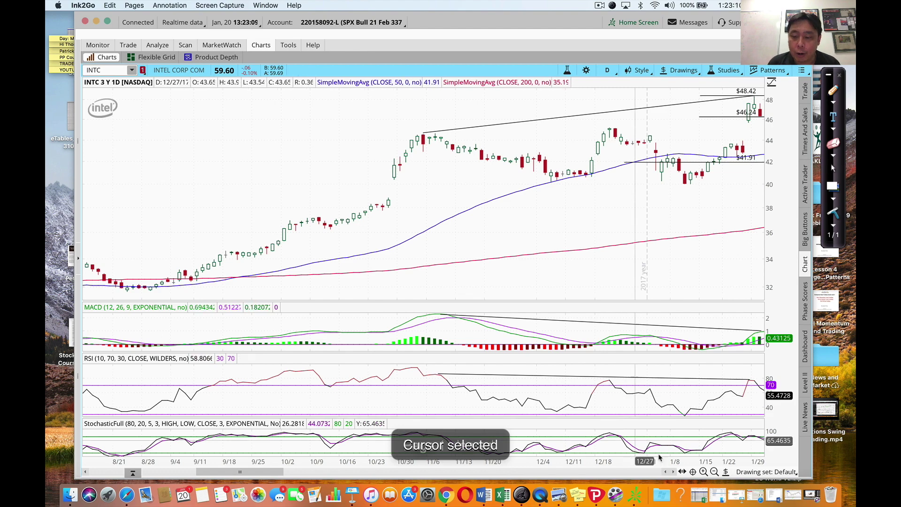
Advance the Intel chart bar by bar to February 5 to check price against the $41.91 target level.
click(674, 472)
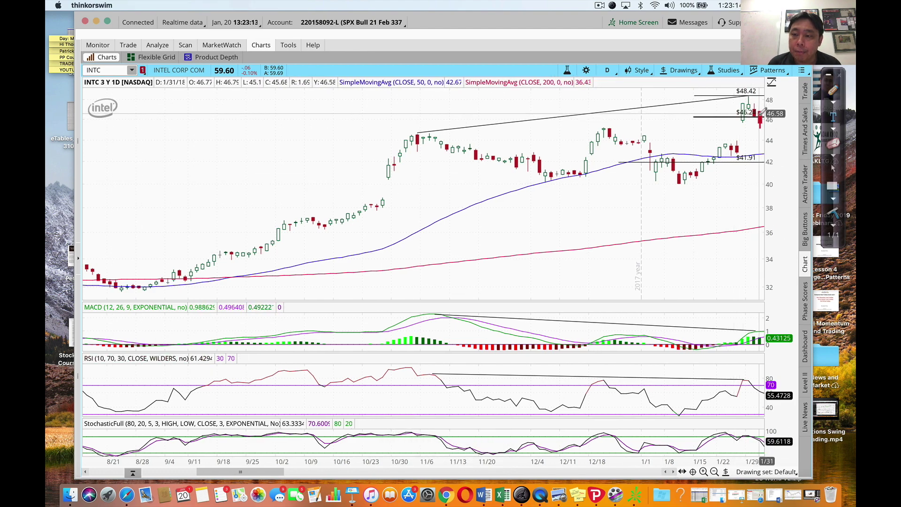
click(673, 471)
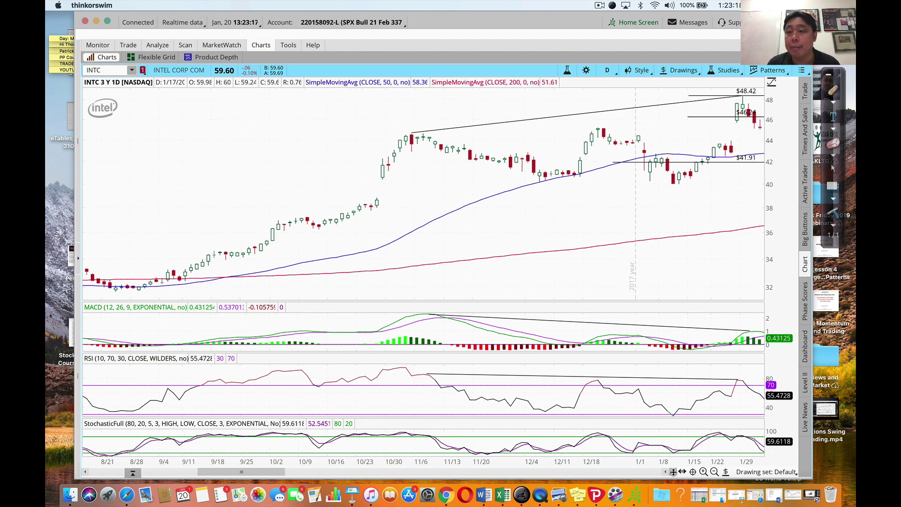
click(673, 471)
click(673, 471)
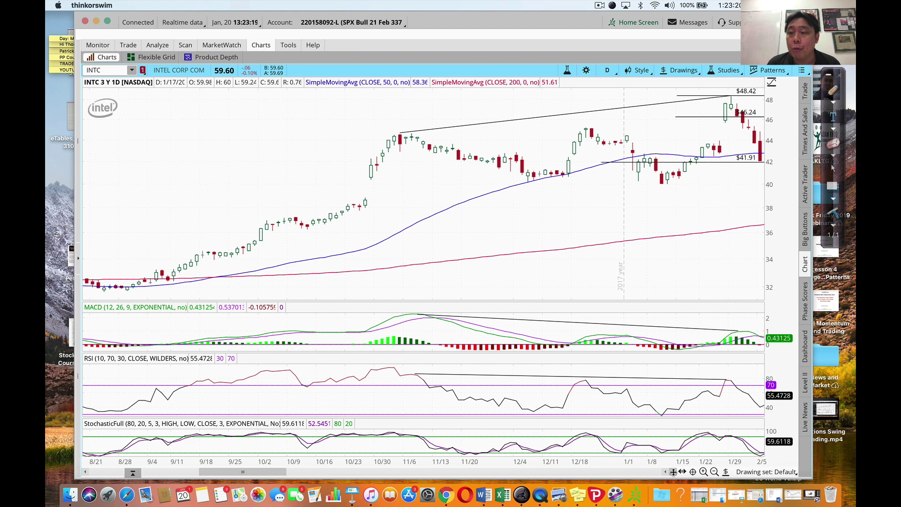
click(673, 472)
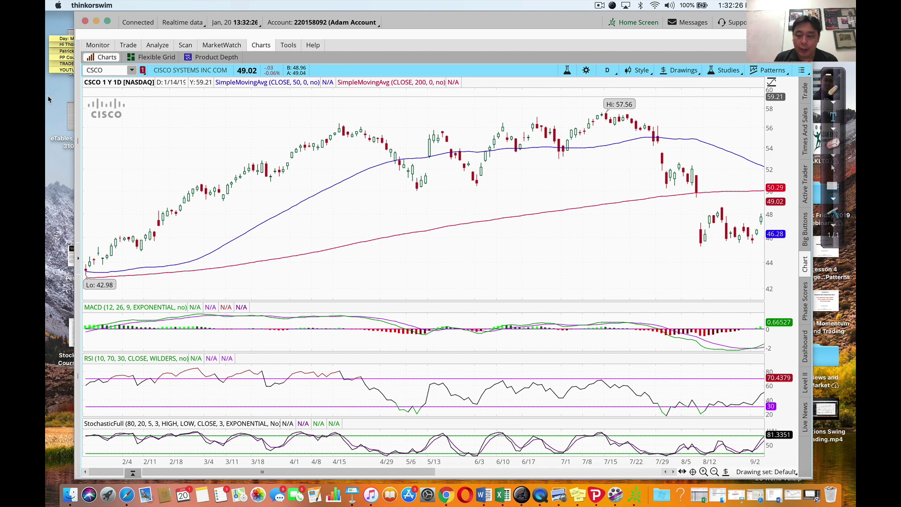
Advance the Cisco chart to mid-November, circle the newest candles after the gap down with the pen, and clear the mark.
click(673, 472)
drag(673, 471, 665, 472)
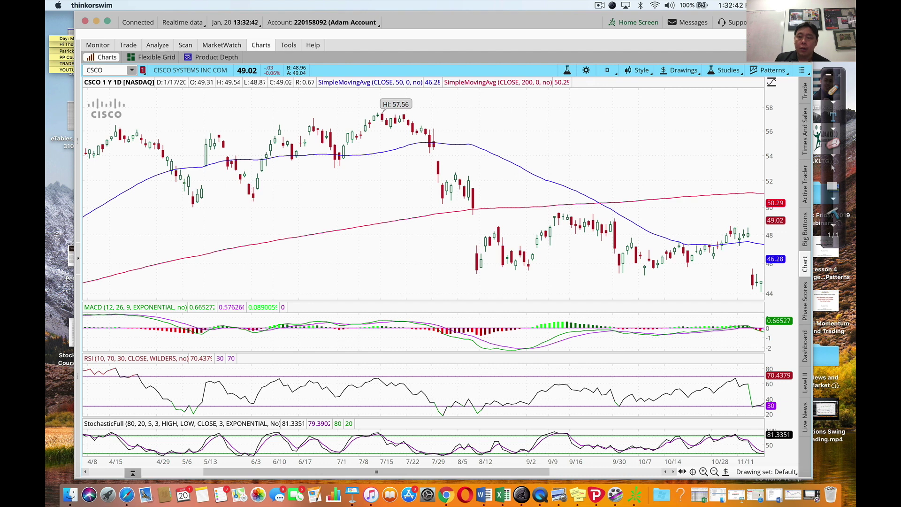
click(833, 90)
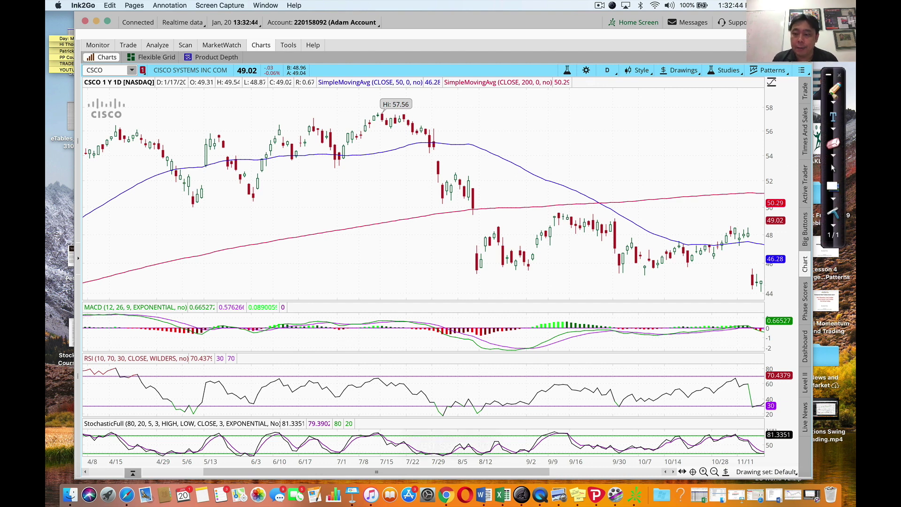
mouse_move(770, 287)
mouse_down()
mouse_move(763, 262)
mouse_move(774, 304)
mouse_move(773, 296)
mouse_up()
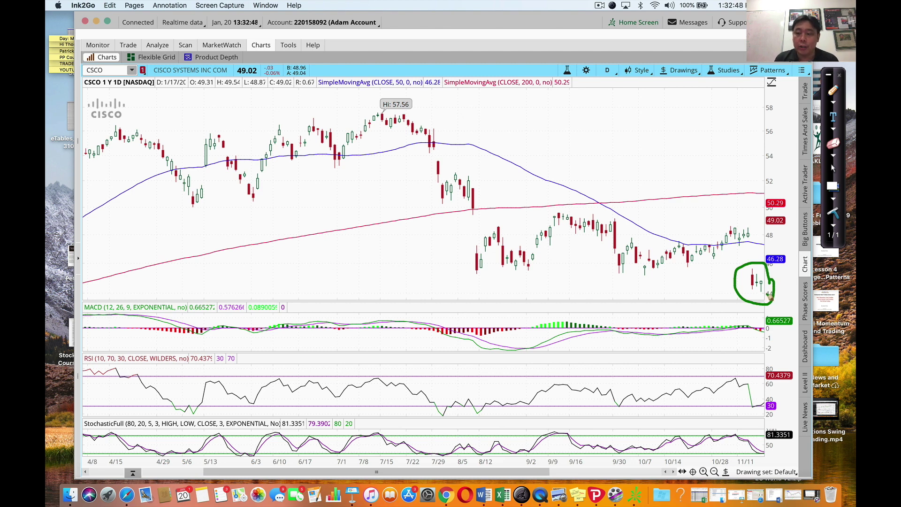
click(834, 212)
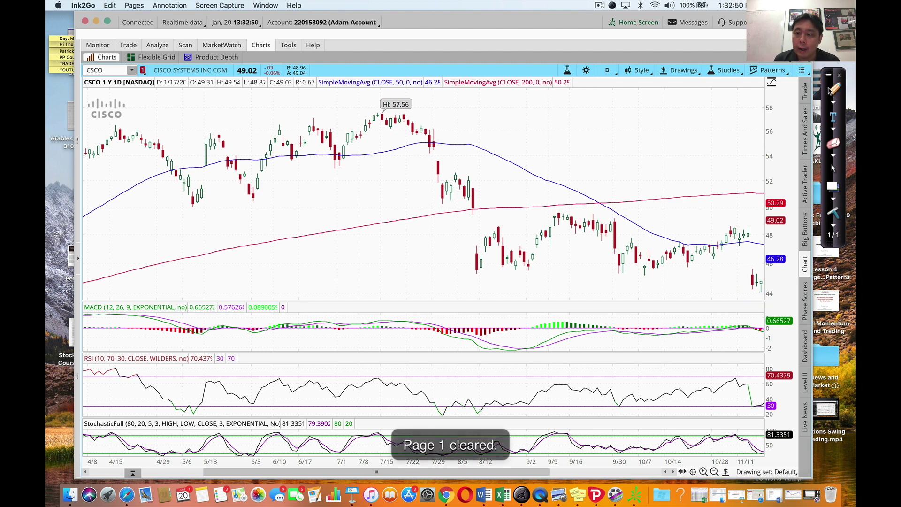
Mark Cisco's November, early-October and early-August price lows with the pen, and clear the marks.
drag(766, 292, 765, 294)
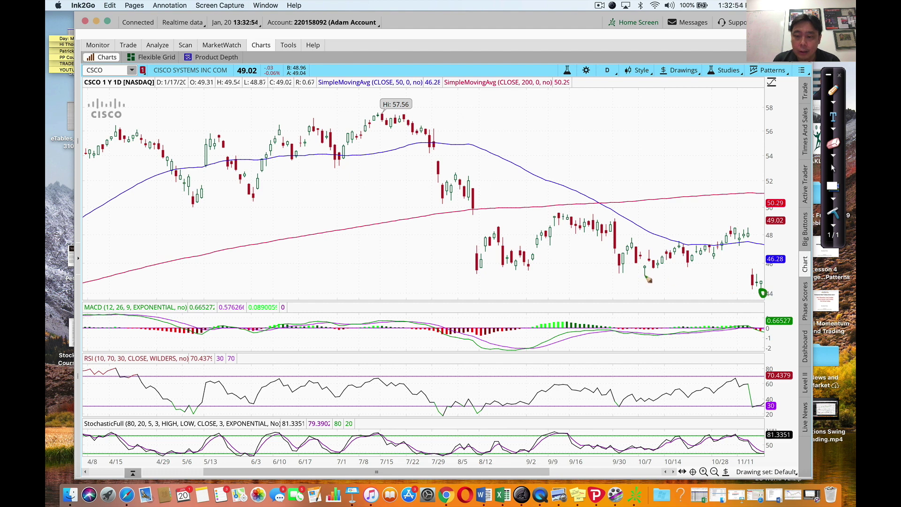
drag(648, 277, 649, 275)
drag(478, 272, 475, 274)
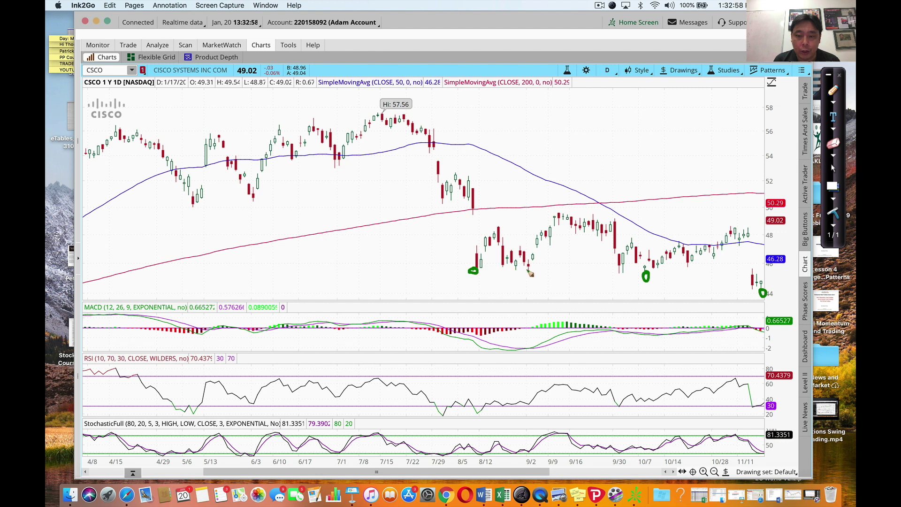
click(835, 213)
click(834, 169)
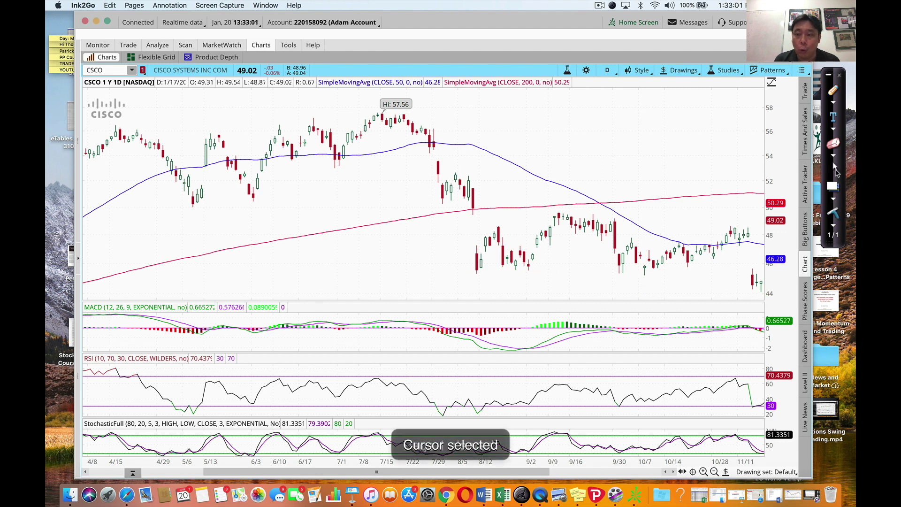
Draw a trendline under Cisco's late-August and mid-November price lows, and another under the corresponding MACD lows.
click(682, 71)
mouse_move(693, 148)
click(749, 166)
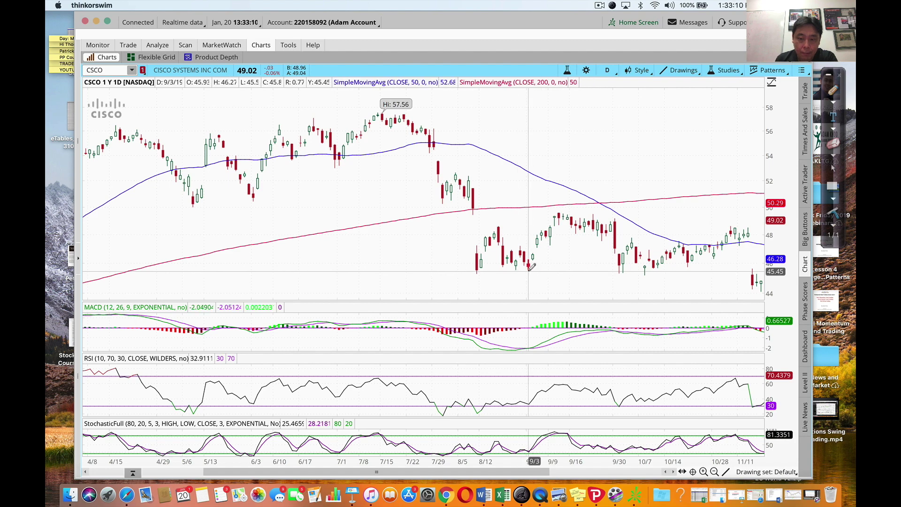
drag(517, 270, 764, 291)
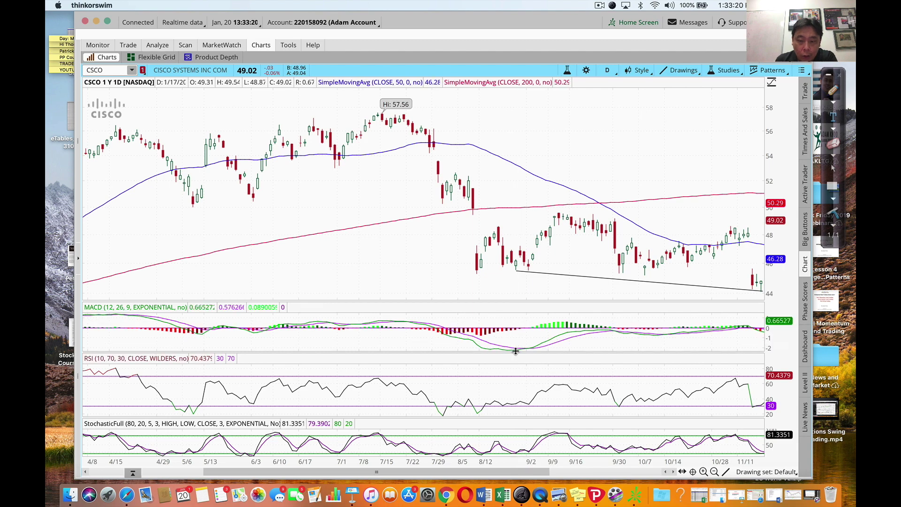
drag(515, 352, 763, 331)
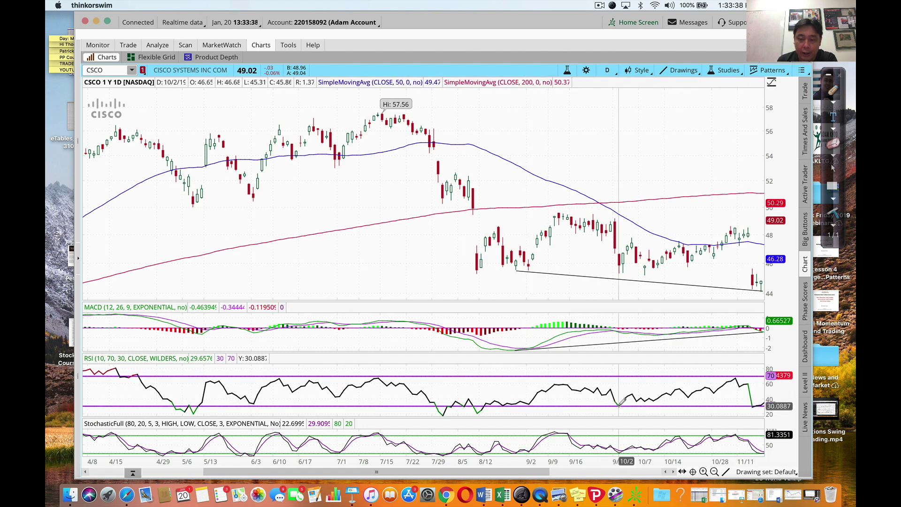
Draw a trendline under the August and November RSI lows, and another from Cisco's early-August price low to the November low.
click(479, 413)
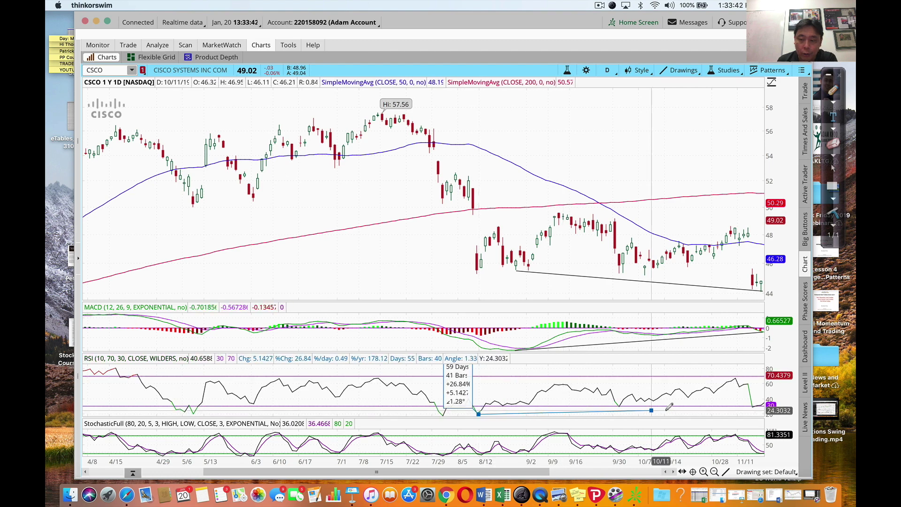
click(758, 406)
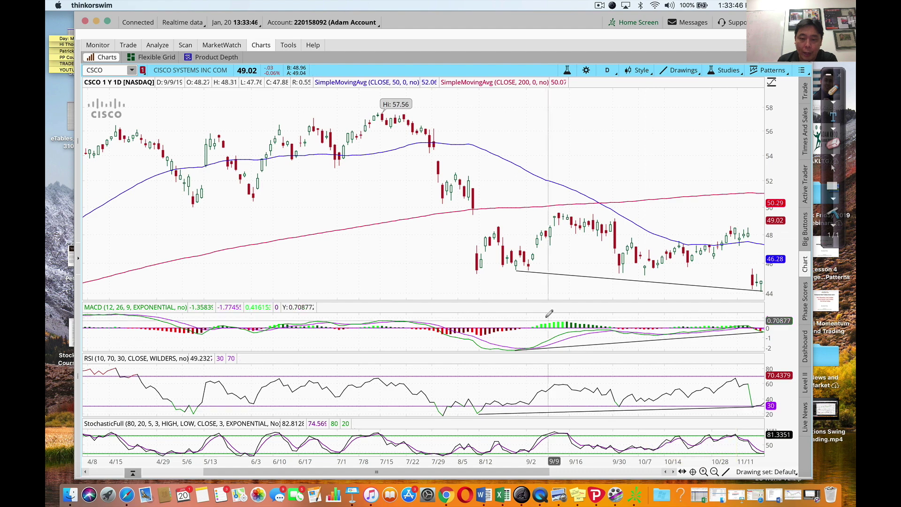
click(476, 275)
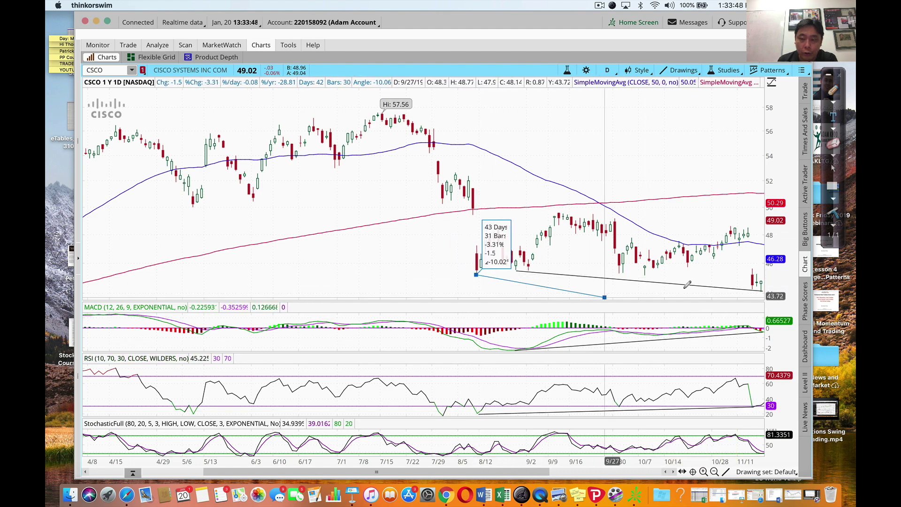
click(761, 290)
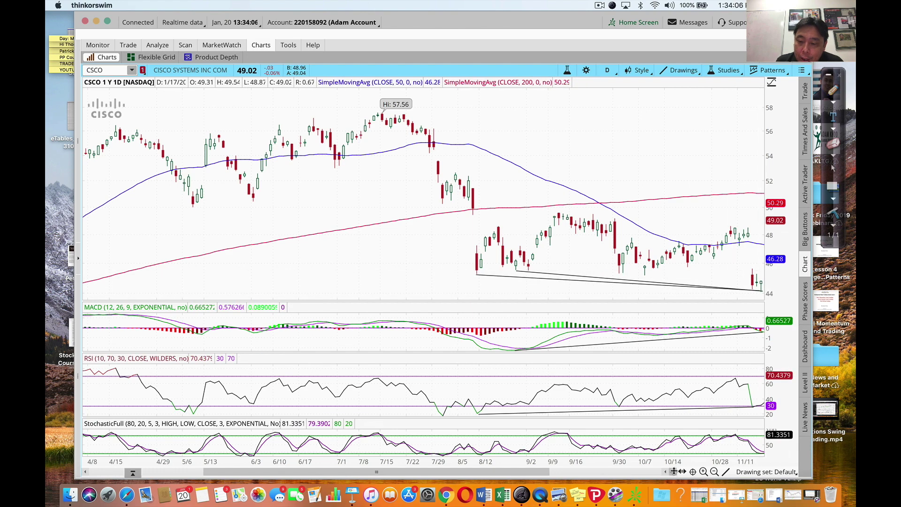
Advance the Cisco chart by one bar and zoom in on the late-July to November candles.
click(674, 471)
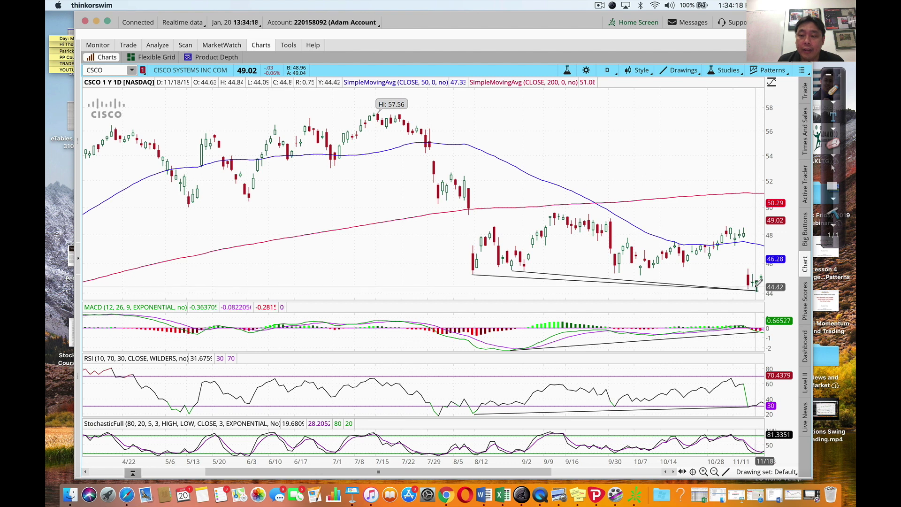
mouse_move(759, 287)
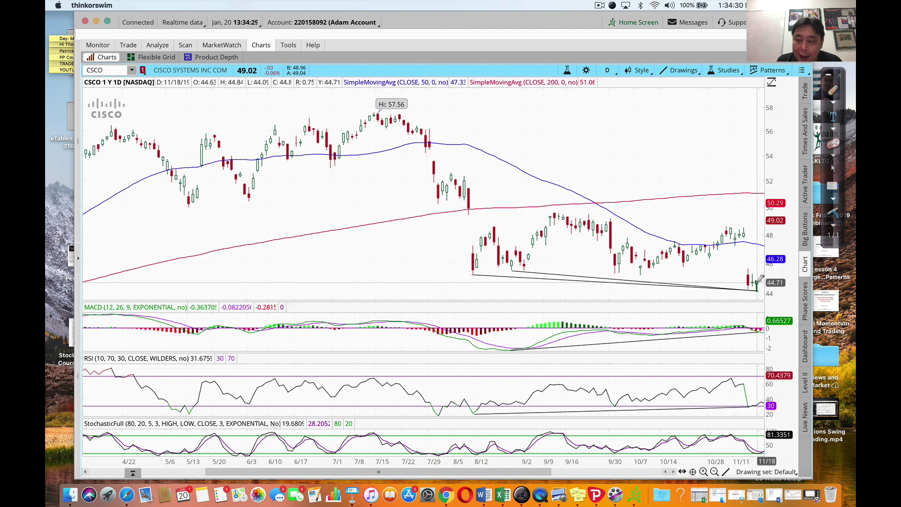
mouse_move(405, 188)
mouse_down()
mouse_move(529, 167)
mouse_move(767, 179)
mouse_up()
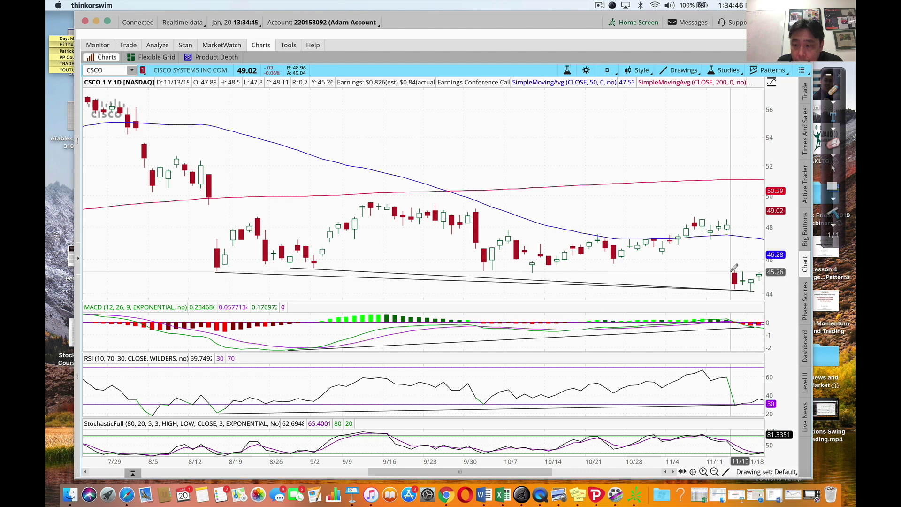
Place price levels at $45.29 for the entry and at $44.07 just below the November low.
click(701, 271)
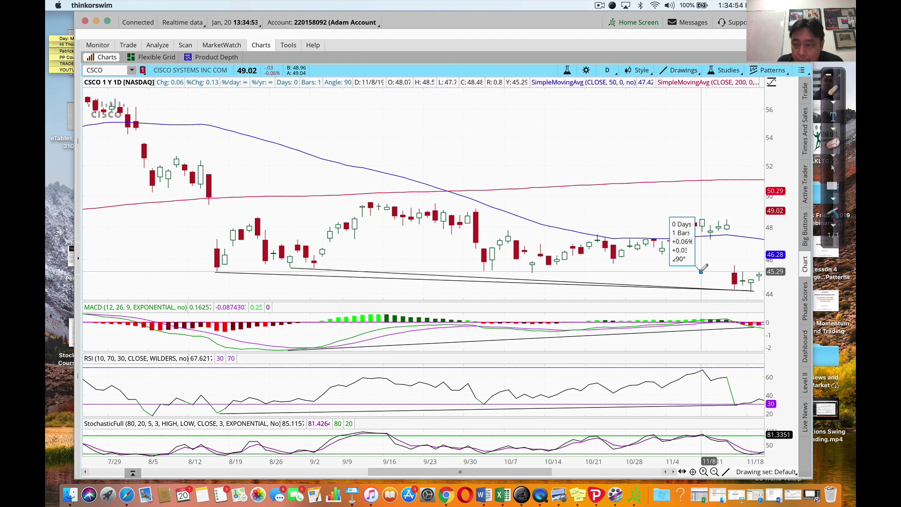
key(Escape)
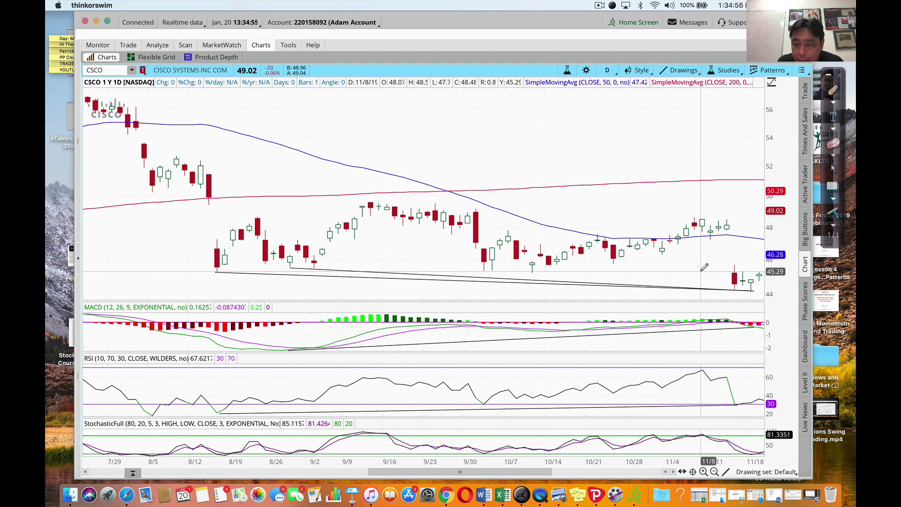
click(680, 70)
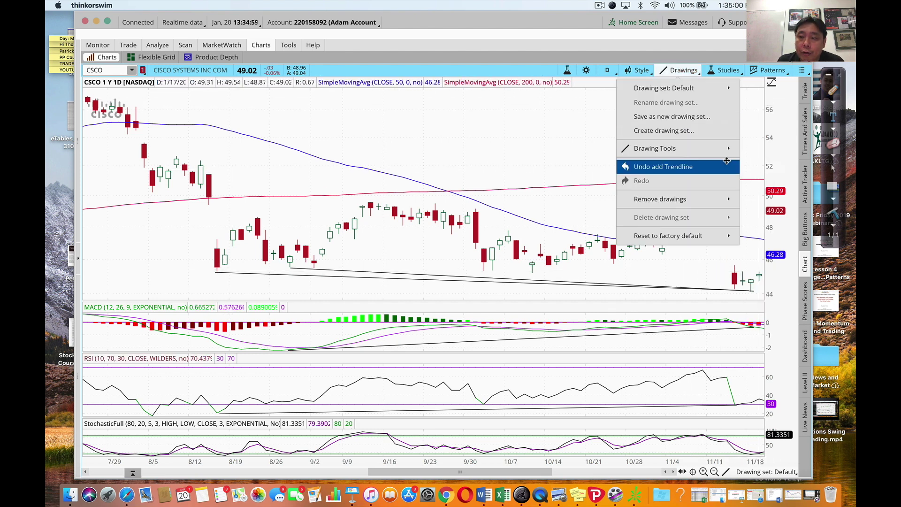
mouse_move(728, 149)
click(767, 168)
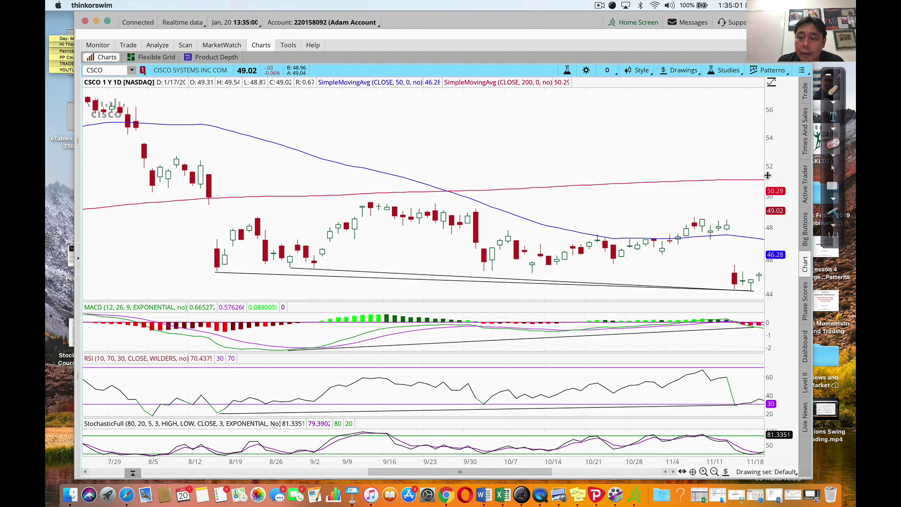
click(703, 270)
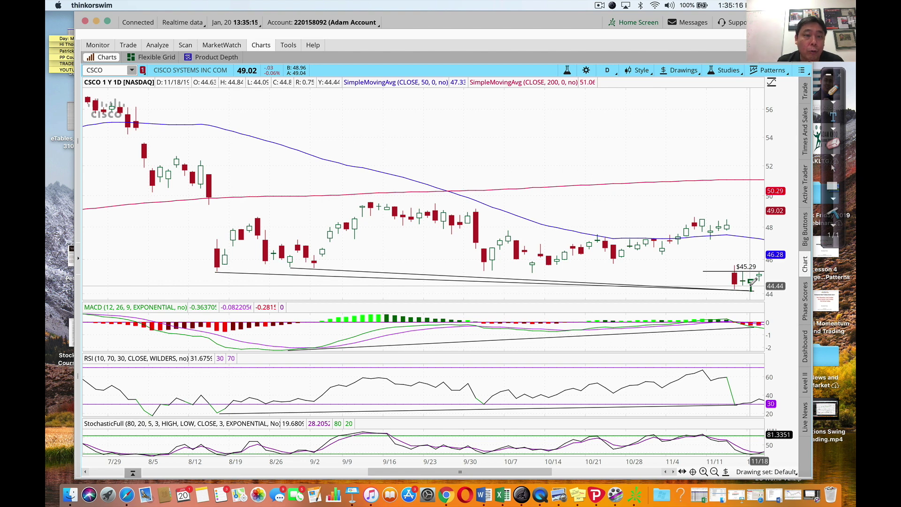
click(706, 288)
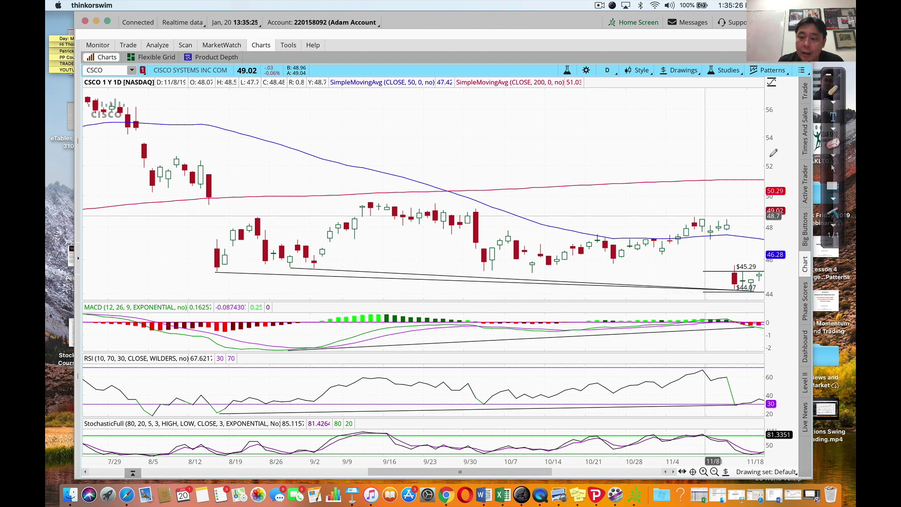
Label the $45.29 level "B" and the $44.07 level "SL" with the pen.
click(833, 90)
drag(690, 262, 685, 299)
drag(697, 290, 704, 297)
Write "1R = 1.22" beside the entry and stop labels with the pen, and "2R = 2.44" above it.
mouse_move(582, 270)
mouse_down()
mouse_move(582, 284)
mouse_move(586, 276)
mouse_move(613, 282)
mouse_up()
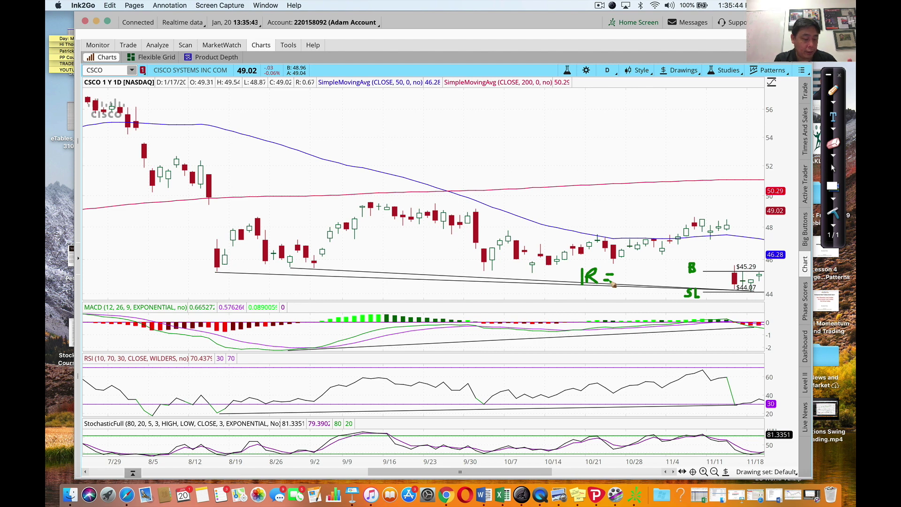
drag(624, 274, 629, 283)
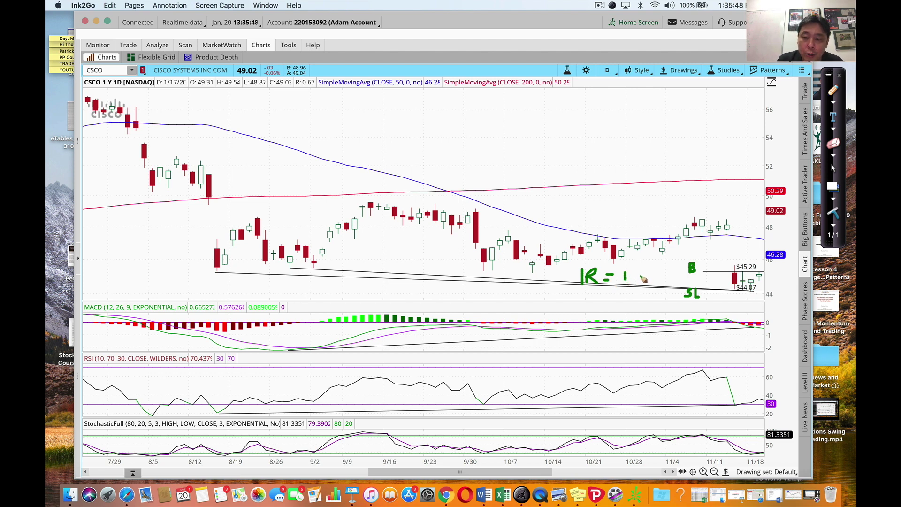
mouse_move(645, 274)
mouse_down()
mouse_move(648, 284)
mouse_move(666, 283)
mouse_up()
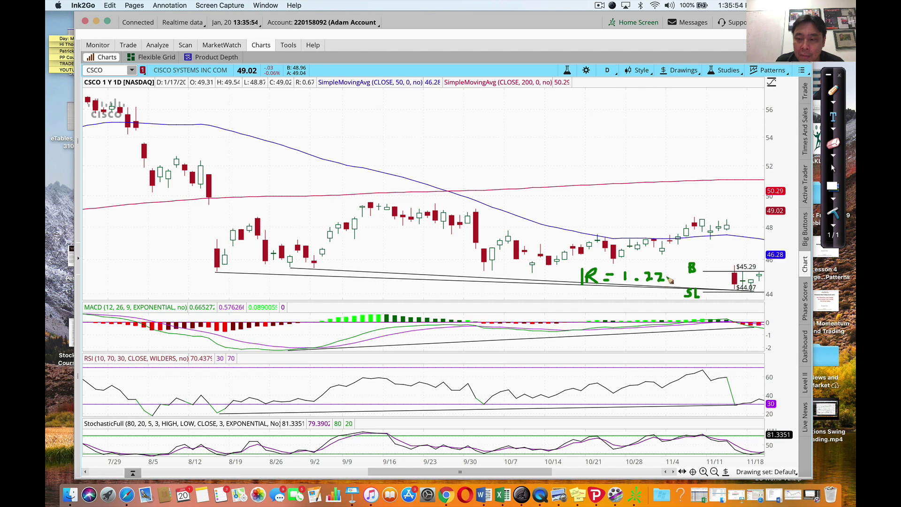
mouse_move(569, 200)
mouse_down()
mouse_move(588, 213)
mouse_move(602, 204)
mouse_move(623, 210)
mouse_up()
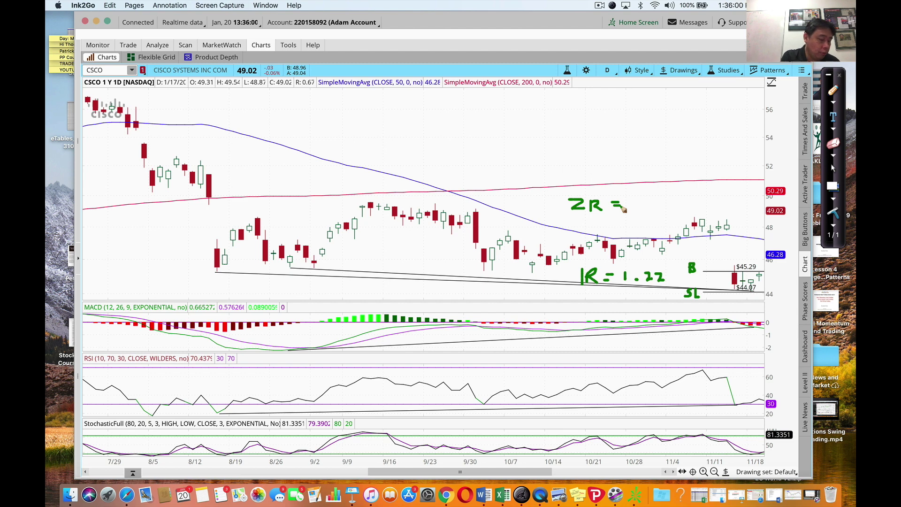
mouse_move(636, 200)
mouse_down()
mouse_move(635, 214)
mouse_move(686, 211)
mouse_move(679, 222)
mouse_up()
click(652, 212)
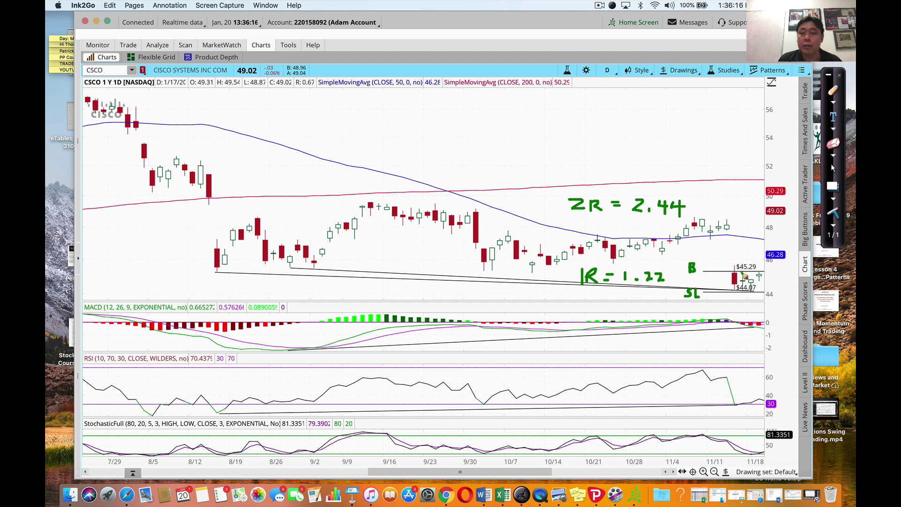
Place a price level at $47.73 on the Cisco chart for the 2R take-profit target.
click(833, 167)
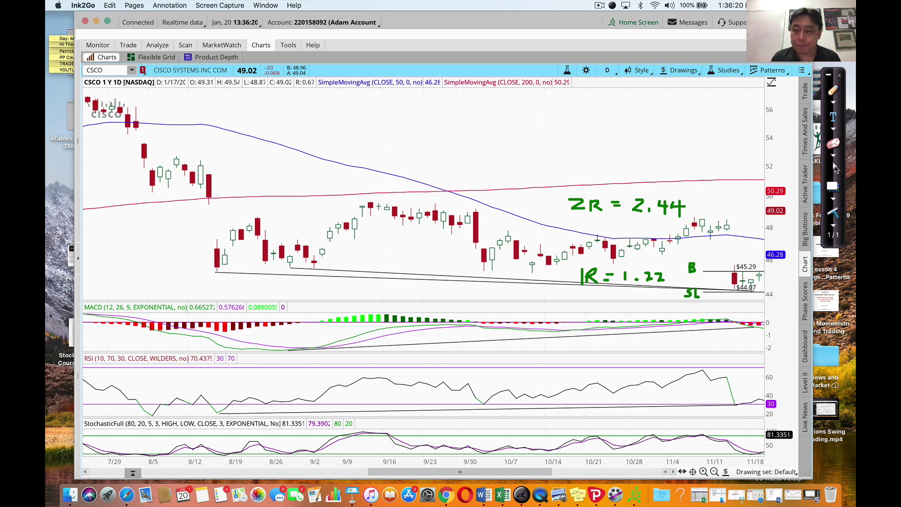
click(680, 70)
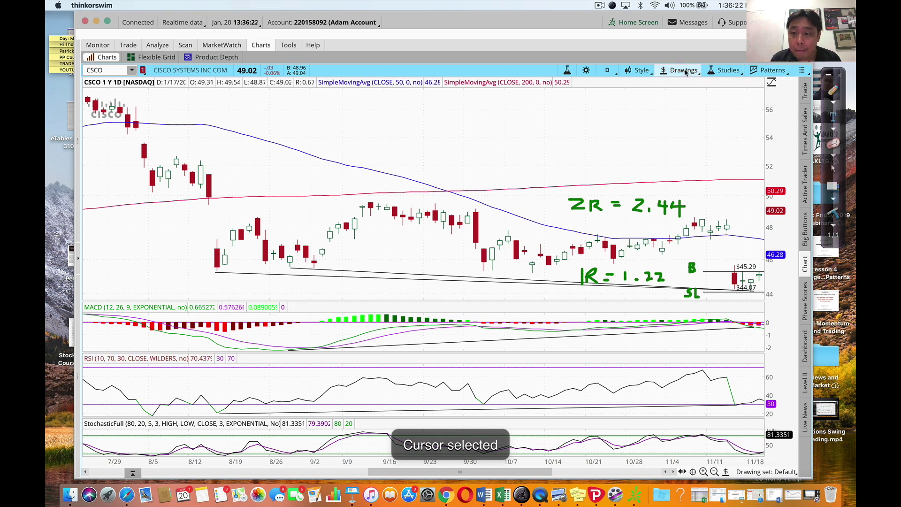
mouse_move(723, 148)
click(766, 169)
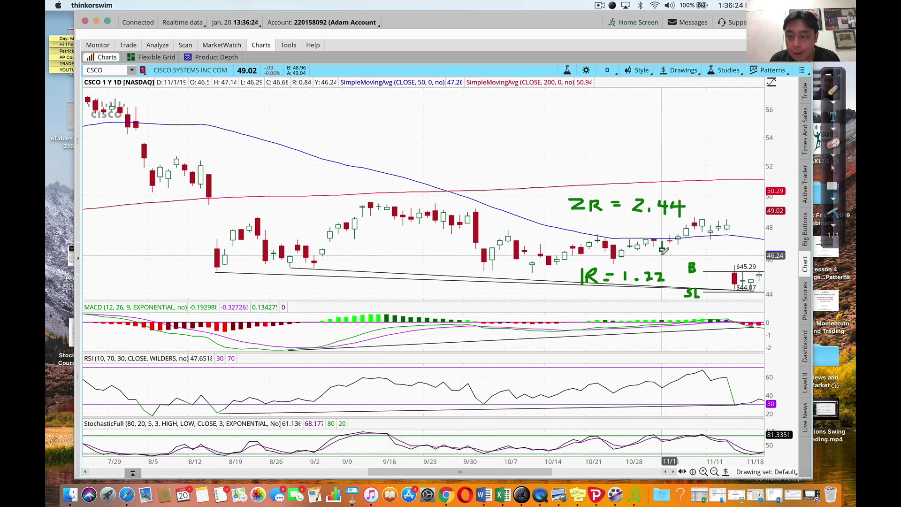
click(609, 230)
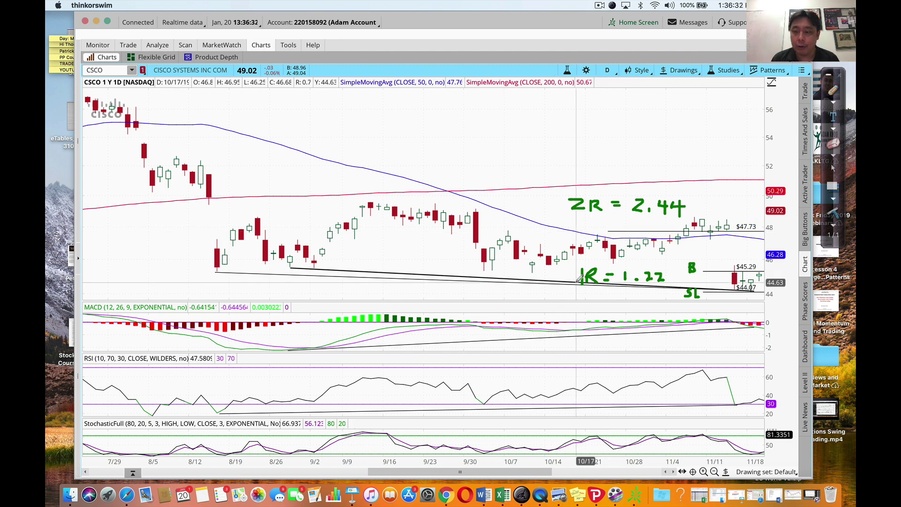
Label the $47.73 level "TP" with the pen and circle the price axis beside it.
click(834, 94)
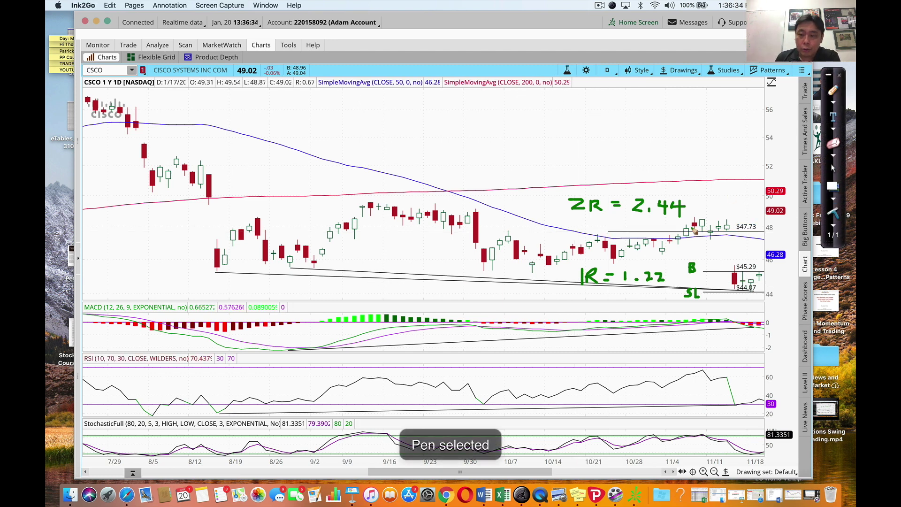
mouse_move(690, 229)
mouse_down()
mouse_move(690, 241)
mouse_move(698, 235)
mouse_up()
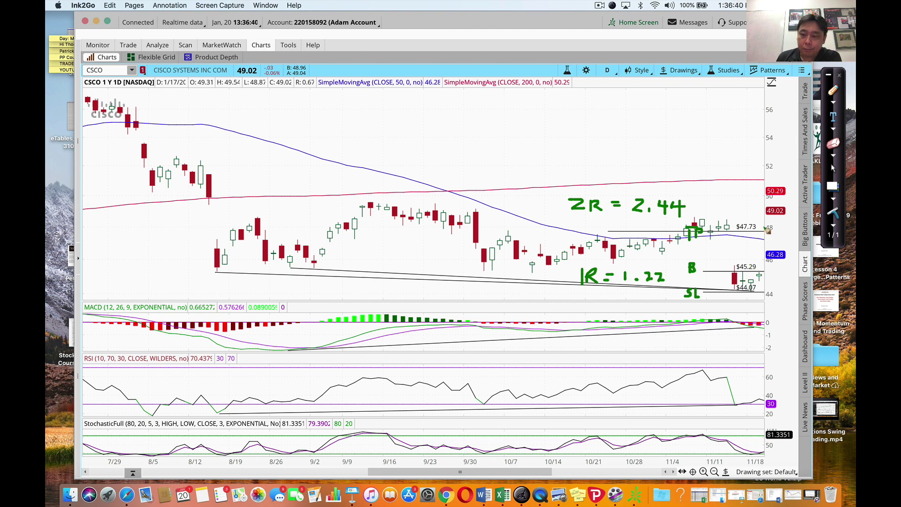
mouse_move(772, 224)
mouse_down()
mouse_move(763, 227)
mouse_move(774, 236)
mouse_up()
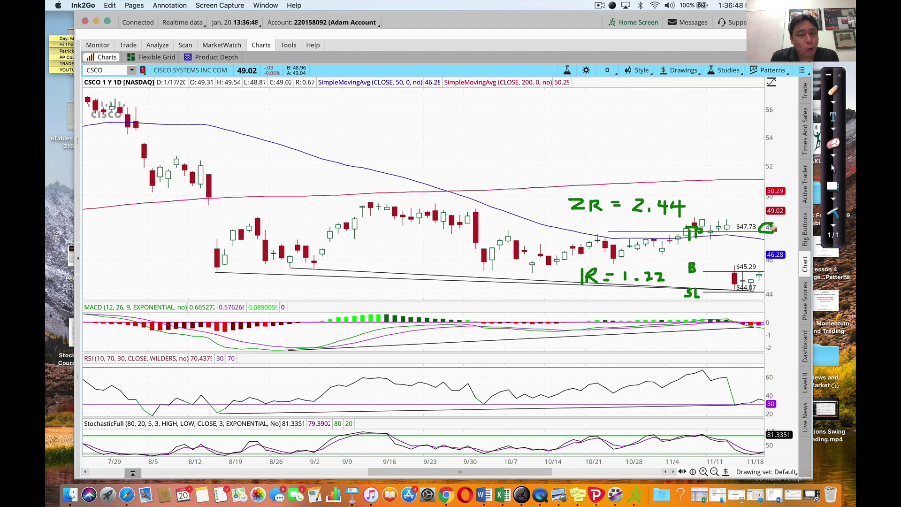
Sketch the gap from target to entry and underscore the entry level with the pen, and clear all pen annotations.
mouse_move(729, 236)
mouse_down()
mouse_move(722, 253)
mouse_move(733, 268)
mouse_up()
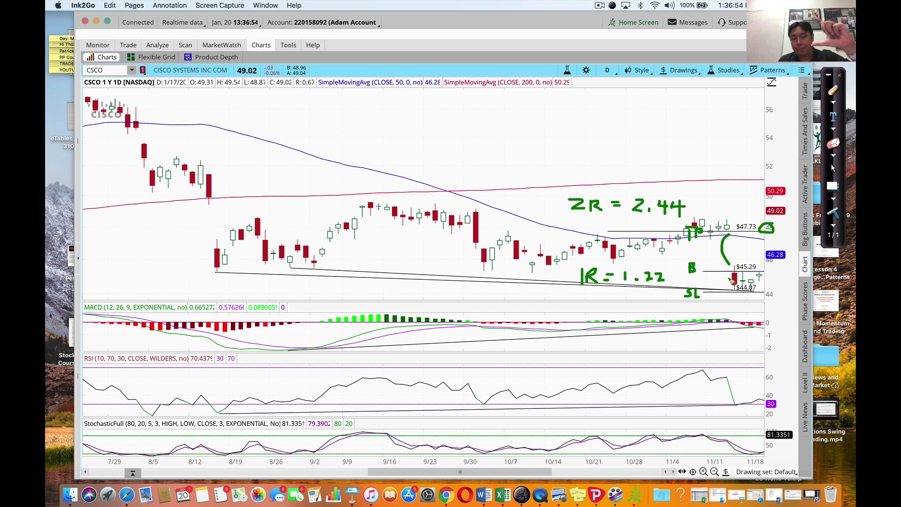
click(835, 142)
mouse_move(734, 237)
mouse_down()
mouse_move(725, 265)
mouse_move(732, 251)
mouse_up()
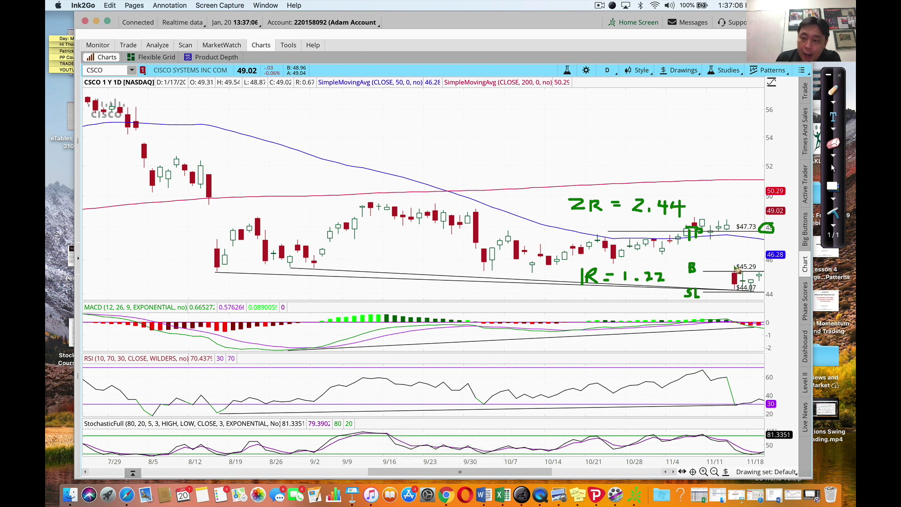
drag(729, 265, 765, 265)
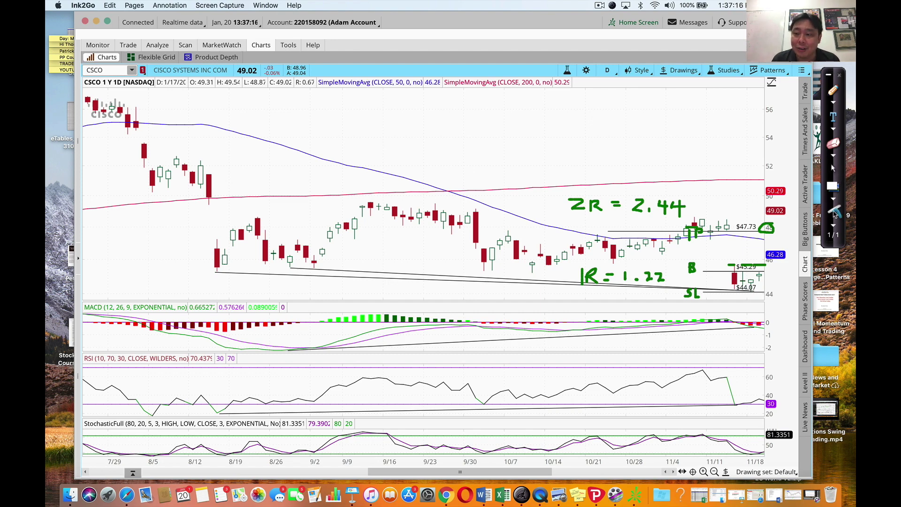
key(Escape)
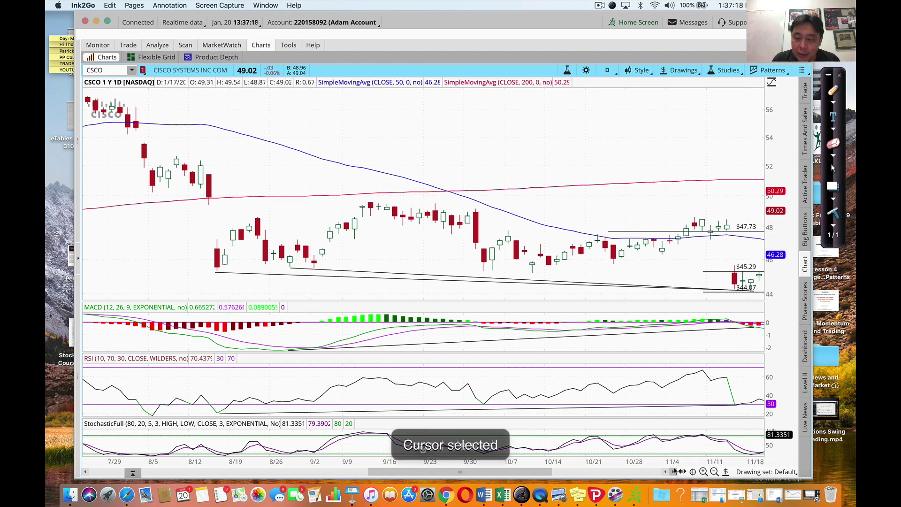
Advance the Cisco chart bar by bar from November 20 to early December to follow the trade against its stop.
click(674, 472)
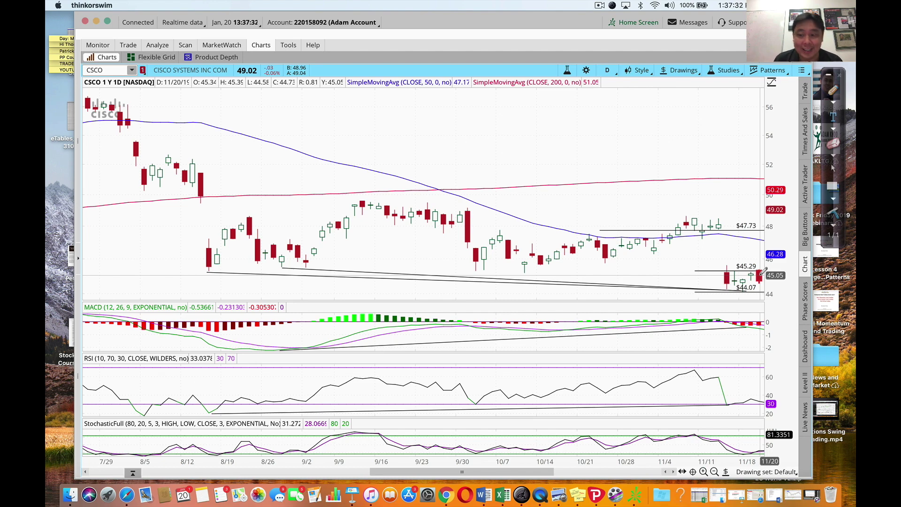
click(674, 471)
click(673, 471)
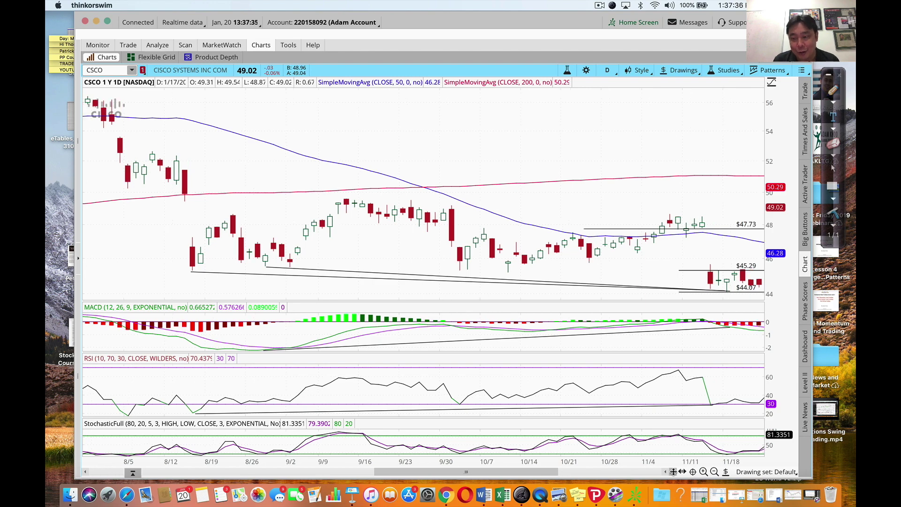
click(673, 472)
click(674, 471)
click(674, 471)
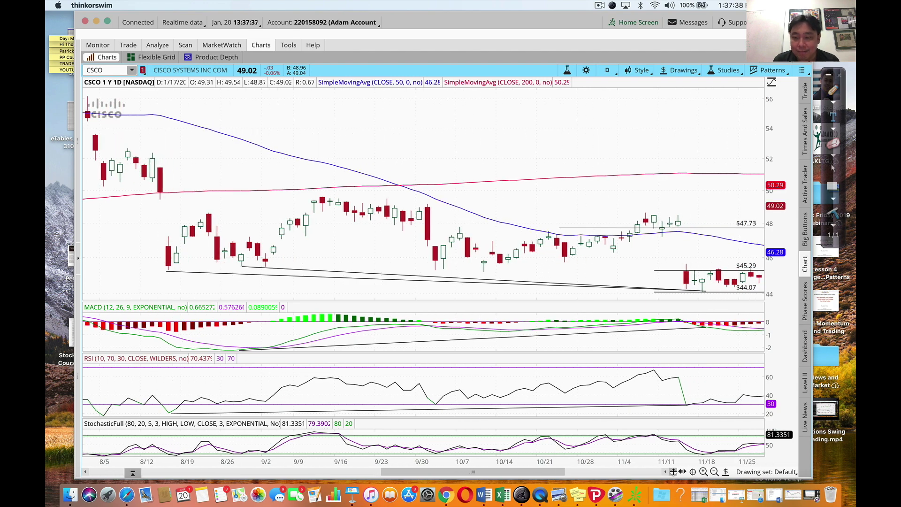
click(674, 471)
click(673, 471)
click(674, 471)
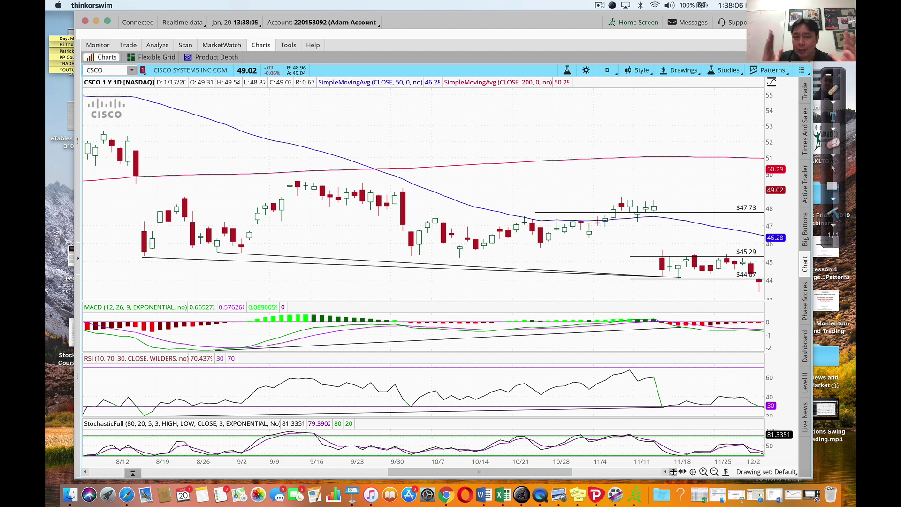
Write "100" above the candles with the pen and branch it into "50W" and "50L".
click(836, 90)
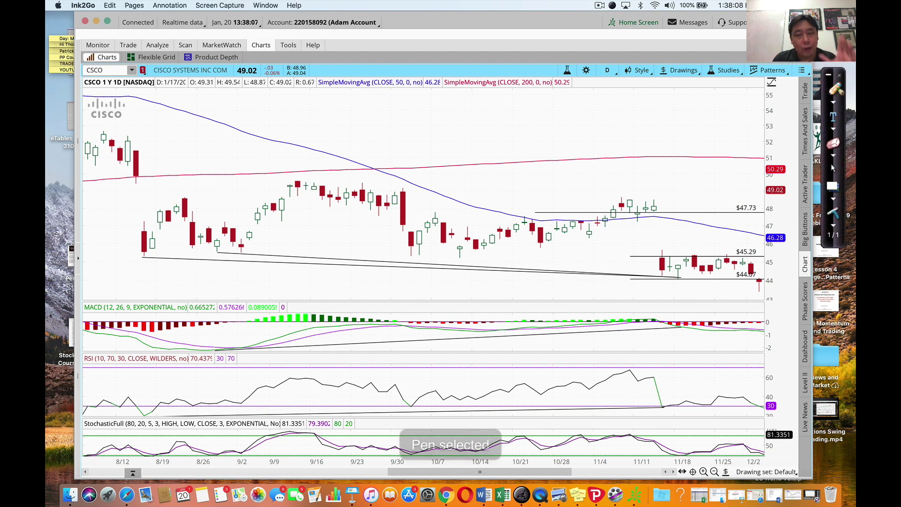
mouse_move(543, 96)
mouse_down()
mouse_move(546, 109)
mouse_move(562, 98)
mouse_move(582, 107)
mouse_move(576, 102)
mouse_up()
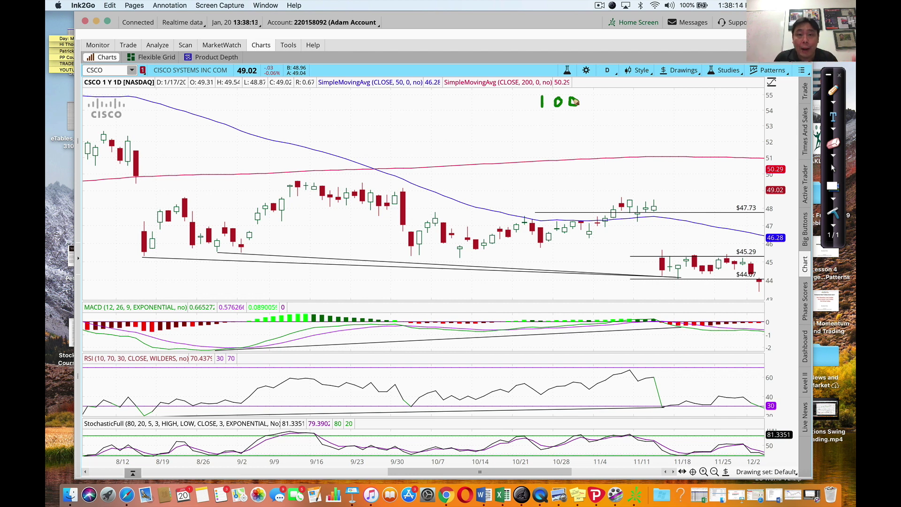
drag(561, 111, 551, 130)
mouse_move(534, 132)
mouse_down()
mouse_move(521, 135)
mouse_move(522, 149)
mouse_move(544, 138)
mouse_up()
drag(585, 116, 602, 144)
mouse_move(620, 135)
mouse_down()
mouse_move(617, 142)
mouse_move(621, 135)
mouse_up()
mouse_move(554, 136)
mouse_down()
mouse_move(563, 147)
mouse_move(568, 136)
mouse_up()
click(636, 137)
drag(636, 137, 645, 148)
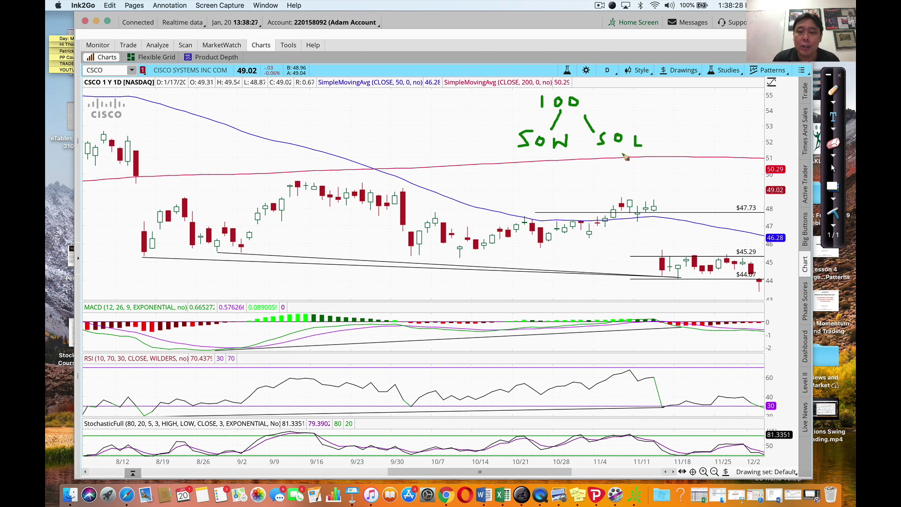
Write "50 x 1R" under the losing branch and "50 x 2R" under the winning branch with the pen.
mouse_move(618, 153)
mouse_down()
mouse_move(609, 187)
mouse_move(628, 185)
mouse_move(626, 178)
mouse_move(683, 186)
mouse_up()
mouse_move(531, 174)
mouse_down()
mouse_move(521, 185)
mouse_move(543, 174)
mouse_move(560, 184)
mouse_move(549, 185)
mouse_move(552, 201)
mouse_up()
mouse_move(555, 190)
mouse_down()
mouse_move(554, 201)
mouse_move(566, 201)
mouse_up()
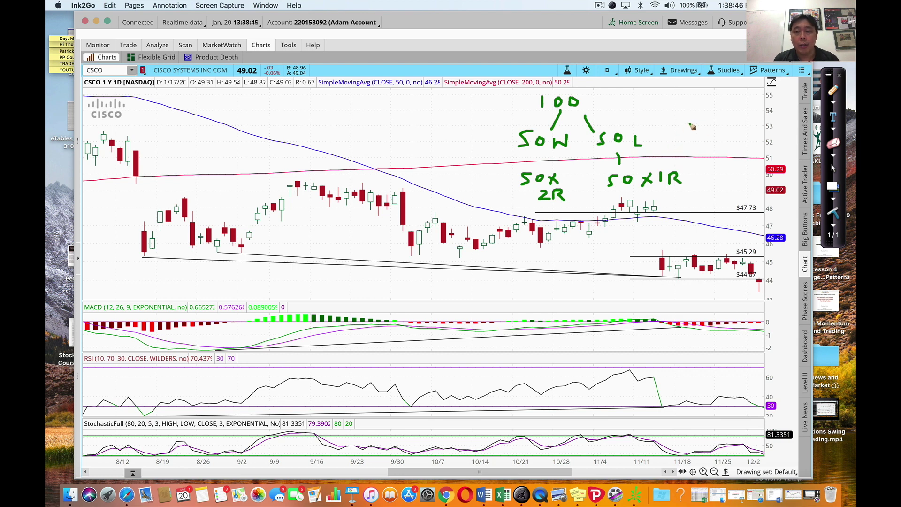
Write the sum "-50R" plus "+100R" beside the branches with the pen, and circle the total "50R".
mouse_move(640, 99)
mouse_down()
mouse_move(669, 105)
mouse_move(656, 107)
mouse_move(693, 97)
mouse_move(696, 108)
mouse_up()
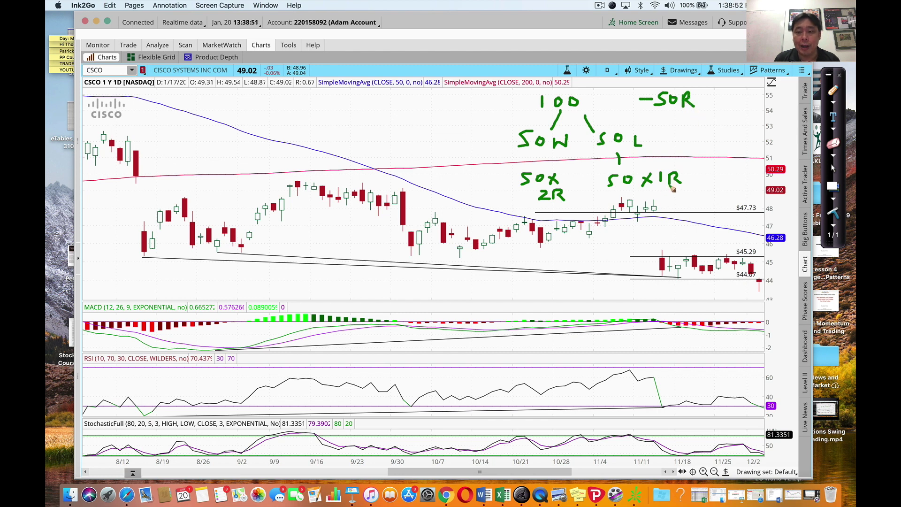
mouse_move(667, 116)
mouse_down()
mouse_move(667, 128)
mouse_move(683, 119)
mouse_move(720, 130)
mouse_up()
mouse_move(650, 120)
mouse_down()
mouse_move(661, 121)
mouse_move(654, 128)
mouse_up()
mouse_move(662, 139)
mouse_down()
mouse_move(714, 138)
mouse_move(698, 158)
mouse_move(723, 149)
mouse_move(735, 165)
mouse_up()
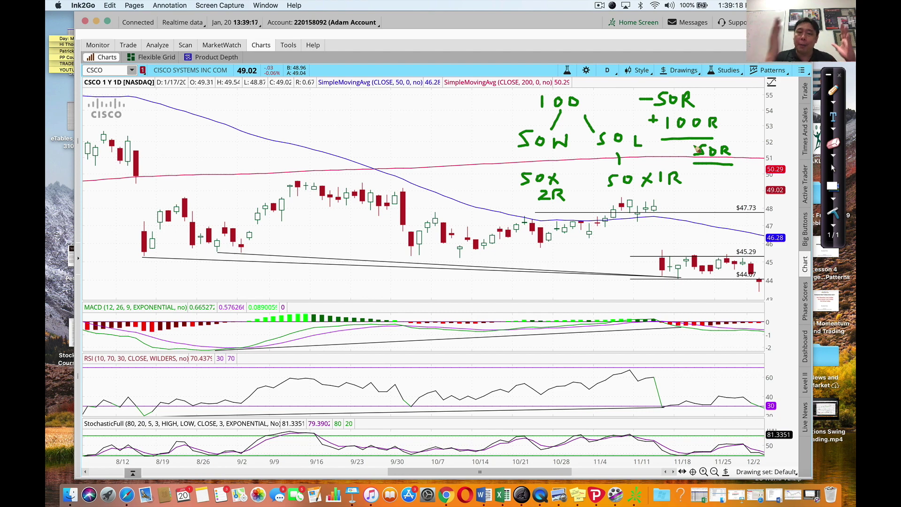
mouse_move(723, 137)
mouse_down()
mouse_move(703, 141)
mouse_move(734, 177)
mouse_move(741, 151)
mouse_up()
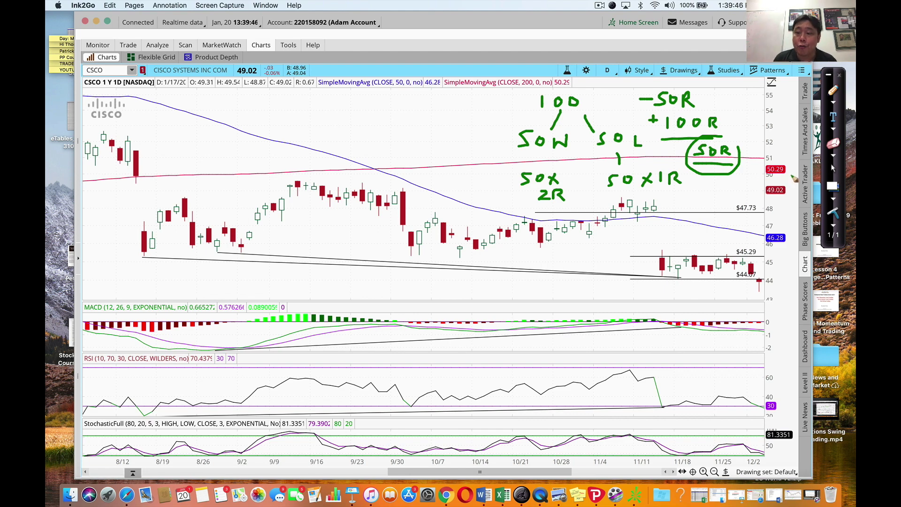
Clear the pen annotations and remove all chart drawings in the "Default" drawing set.
click(833, 213)
click(835, 167)
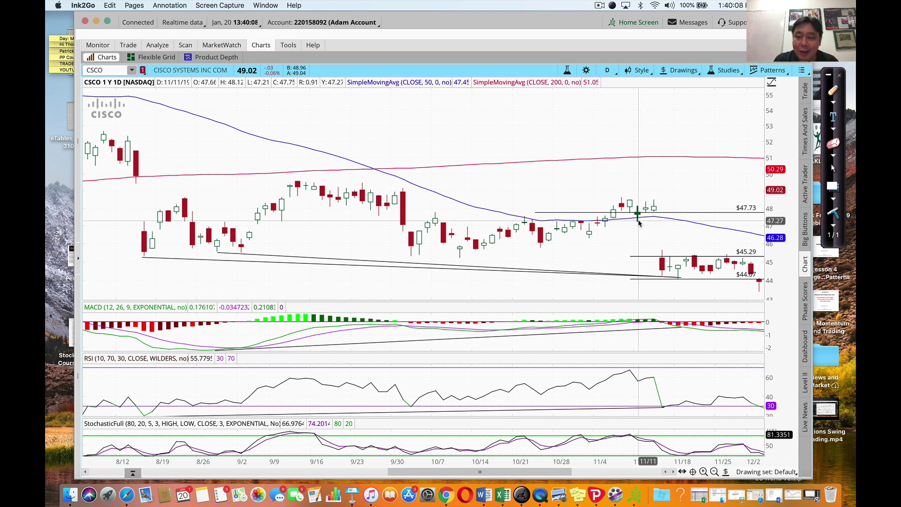
right_click(582, 275)
mouse_move(605, 296)
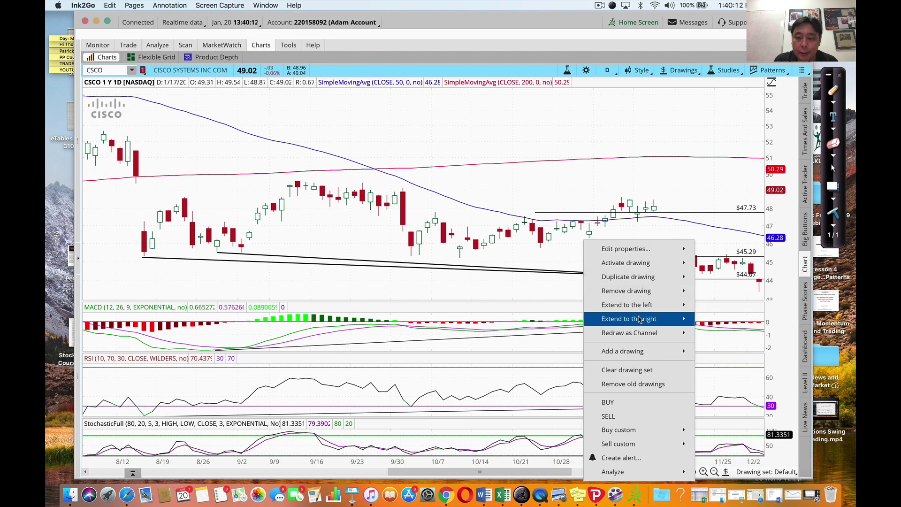
click(641, 371)
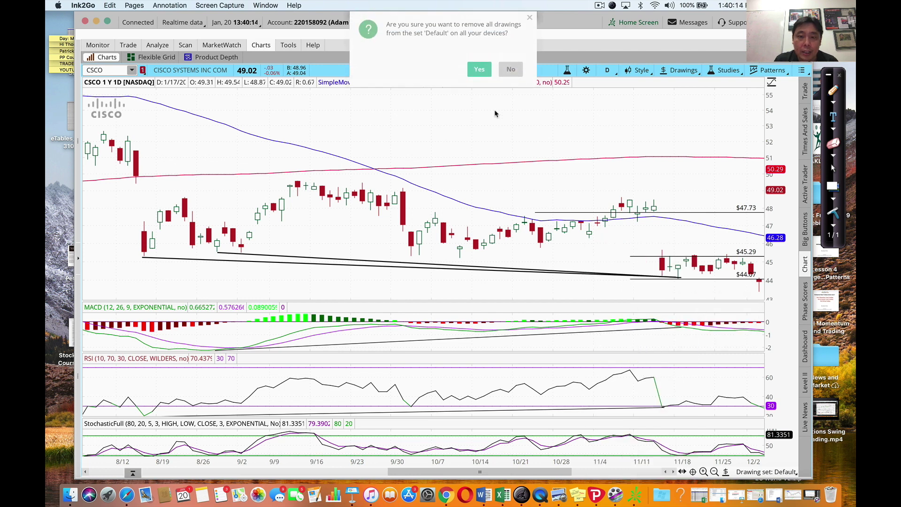
click(479, 33)
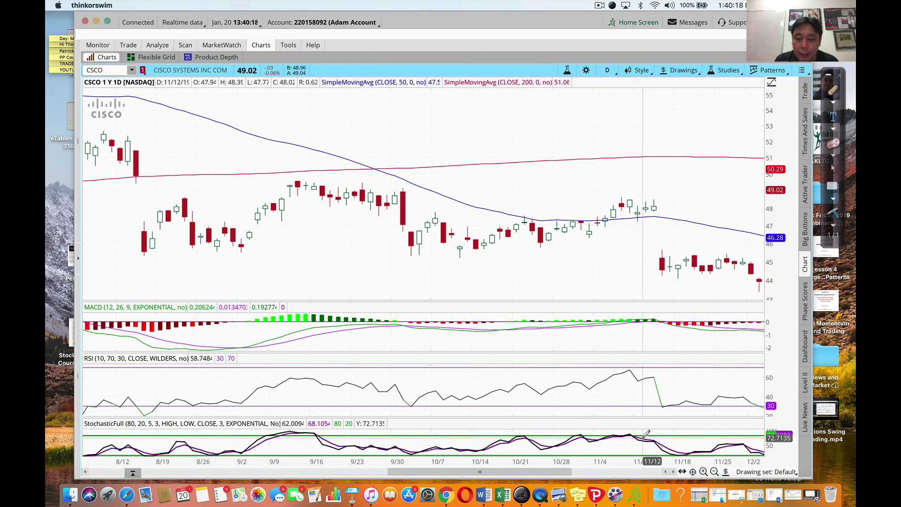
Advance the Cisco chart bar by bar through early December to look for a new swing low.
click(673, 472)
click(674, 472)
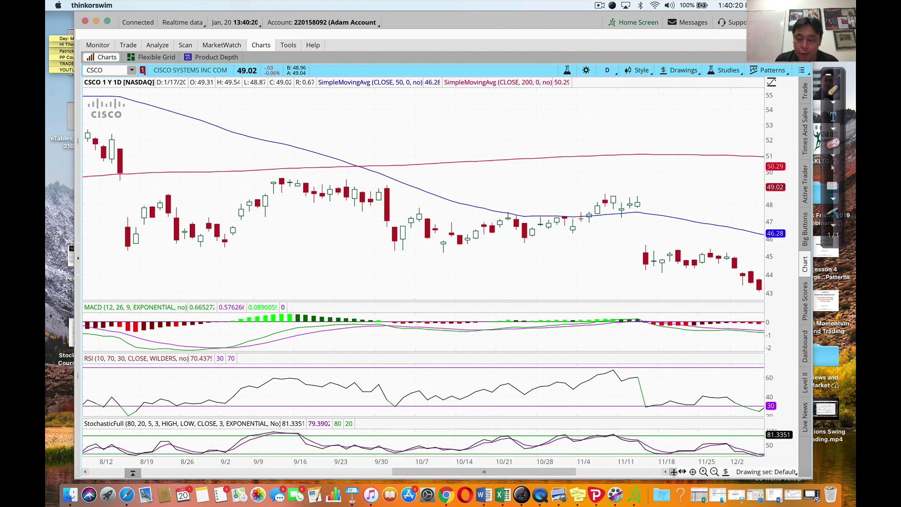
click(674, 472)
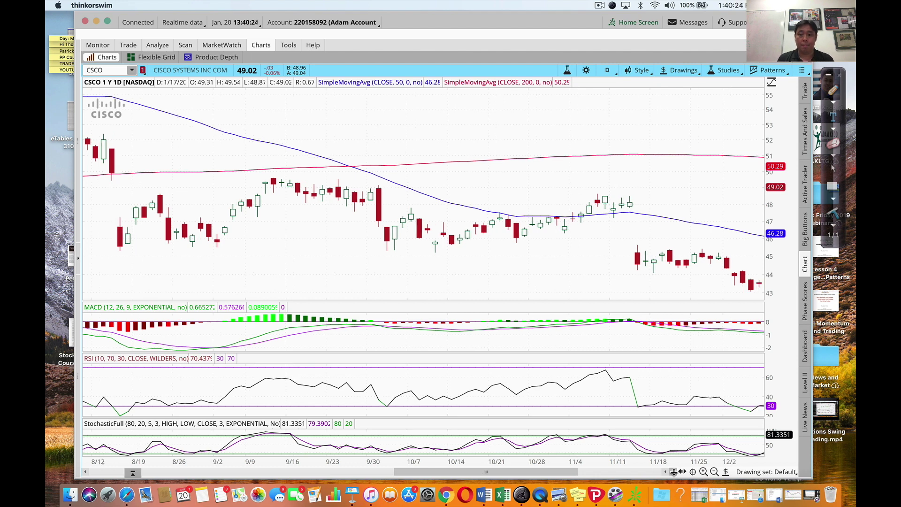
click(673, 472)
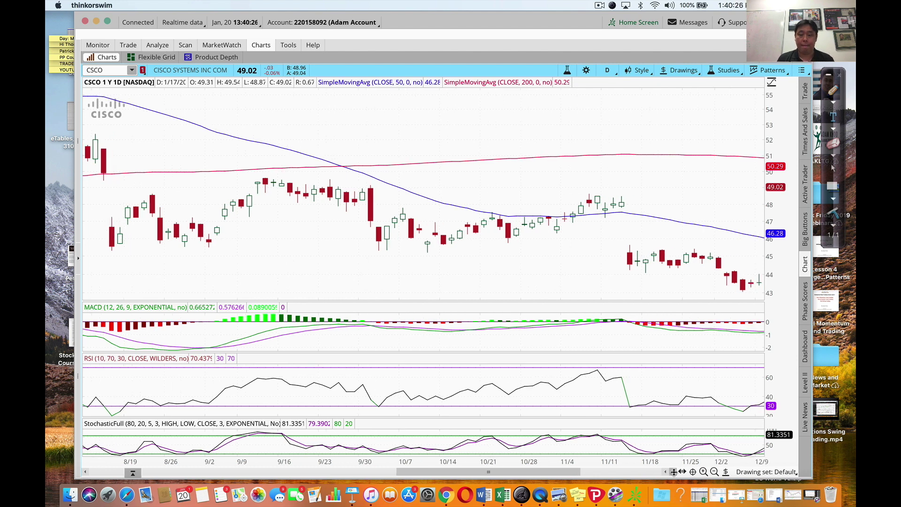
click(674, 472)
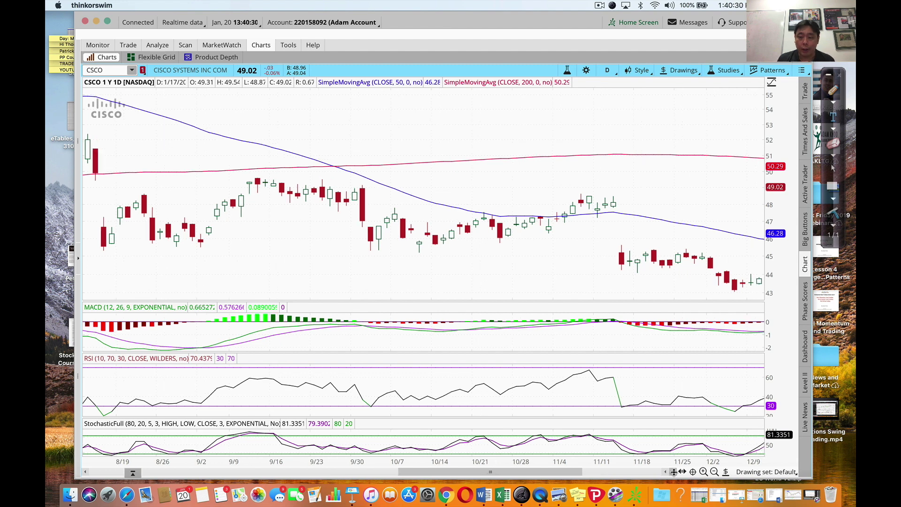
Trace the November low, the bounce and the December low with the pen, and clear the annotations.
click(833, 90)
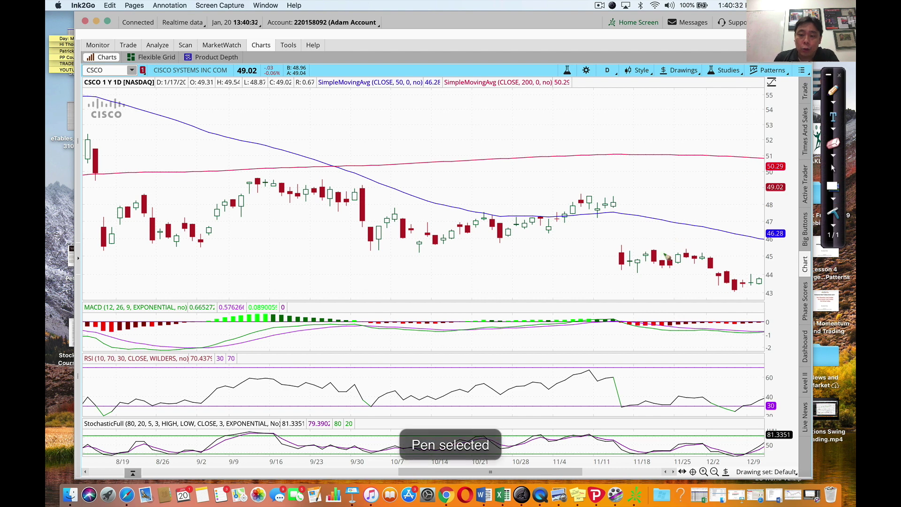
mouse_move(629, 275)
mouse_down()
mouse_move(693, 246)
mouse_move(715, 285)
mouse_move(750, 301)
mouse_up()
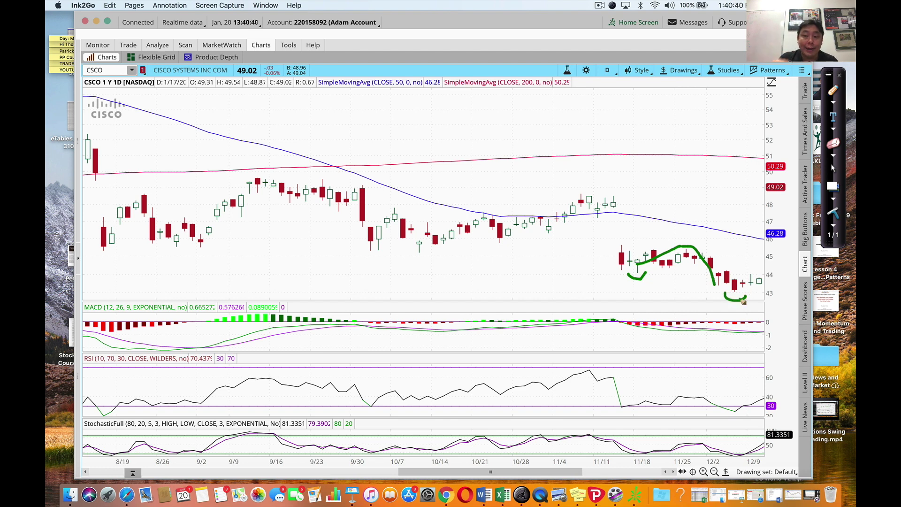
click(833, 212)
click(833, 167)
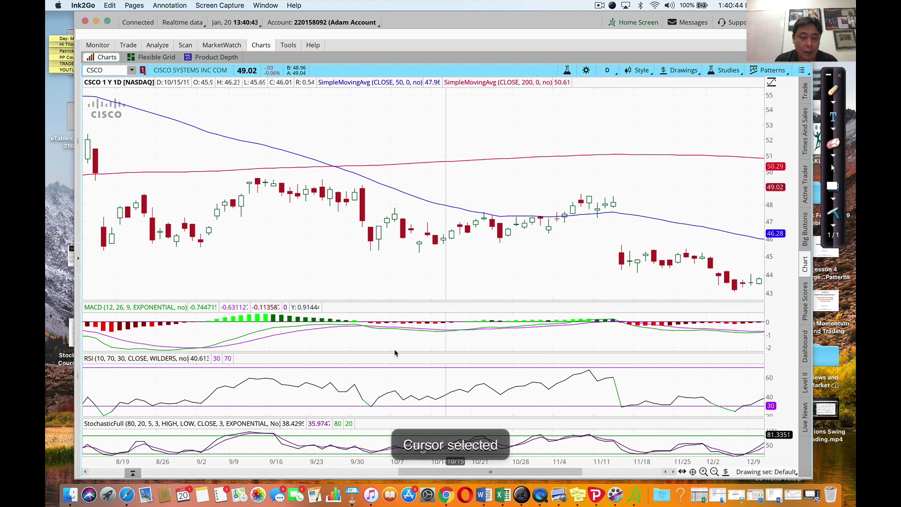
Widen the Cisco chart's date range to show early June through early December.
drag(259, 465, 313, 465)
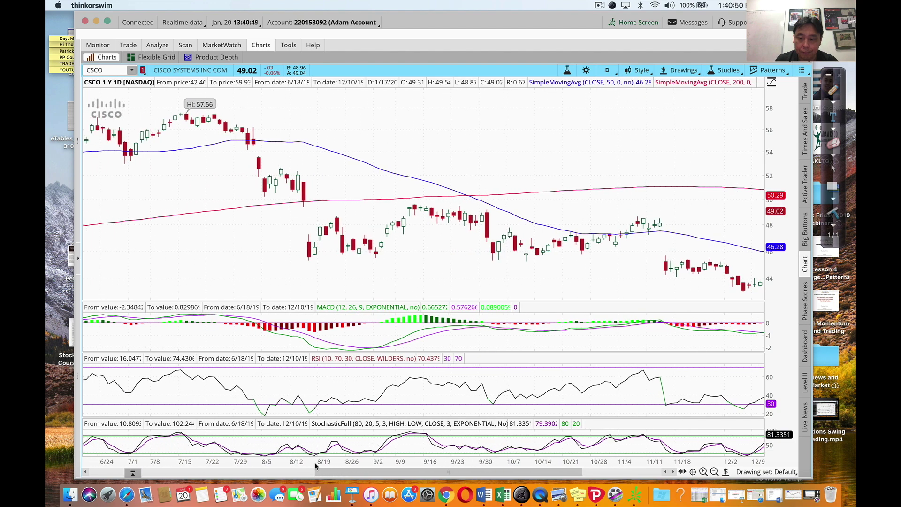
drag(315, 465, 331, 465)
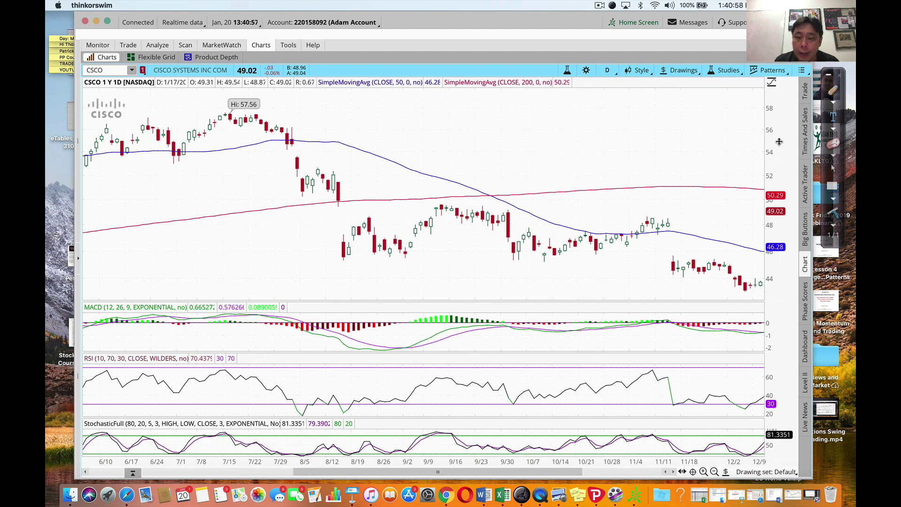
Draw trendlines from the early September low to the December low on the Cisco price chart and along the matching MACD lows.
click(682, 70)
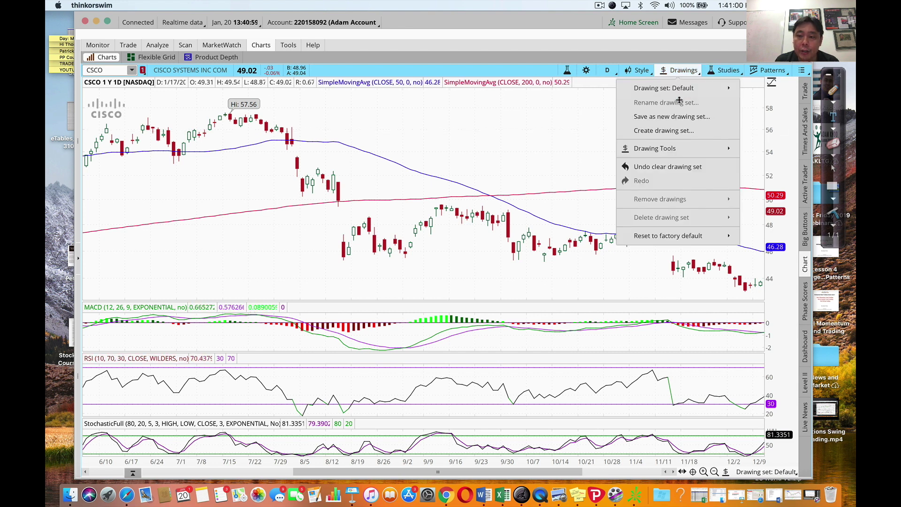
mouse_move(685, 141)
click(751, 166)
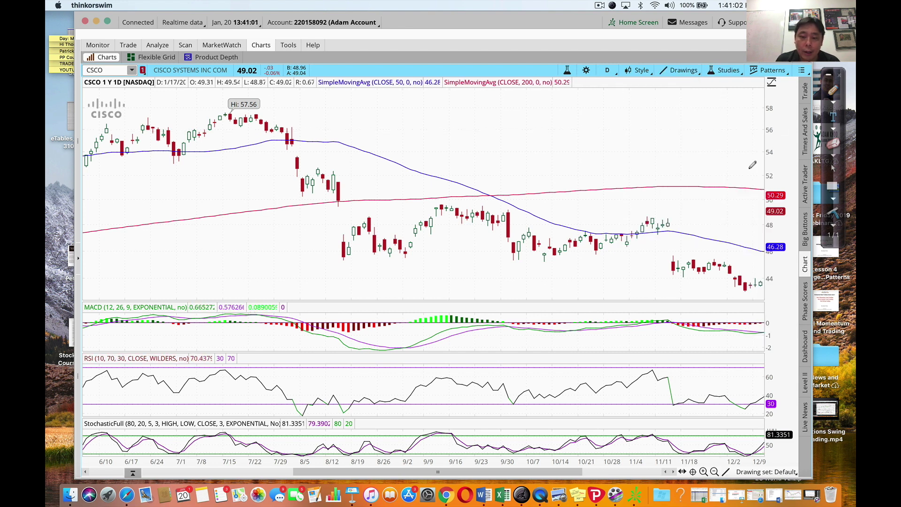
click(404, 259)
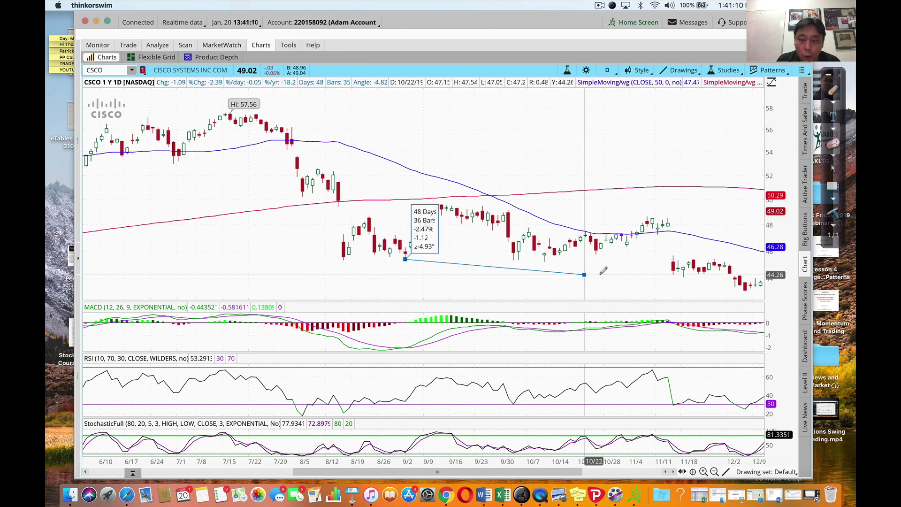
click(746, 290)
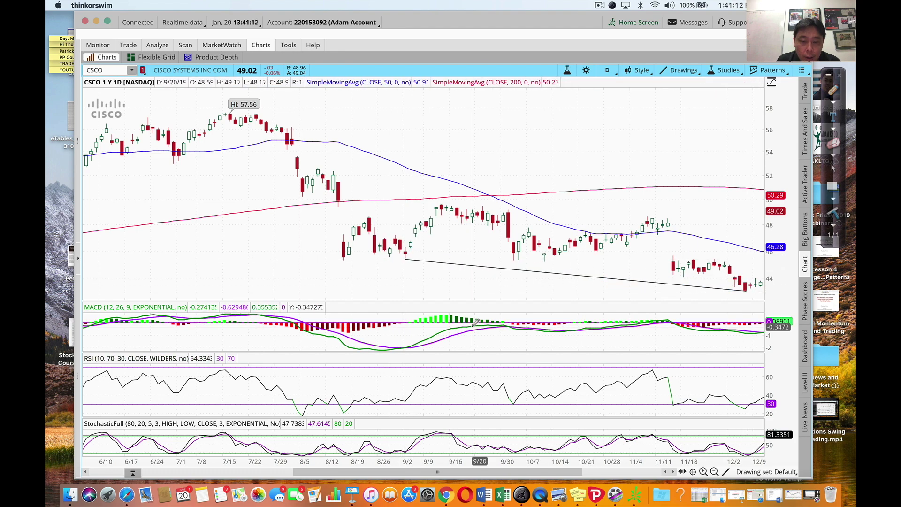
click(409, 347)
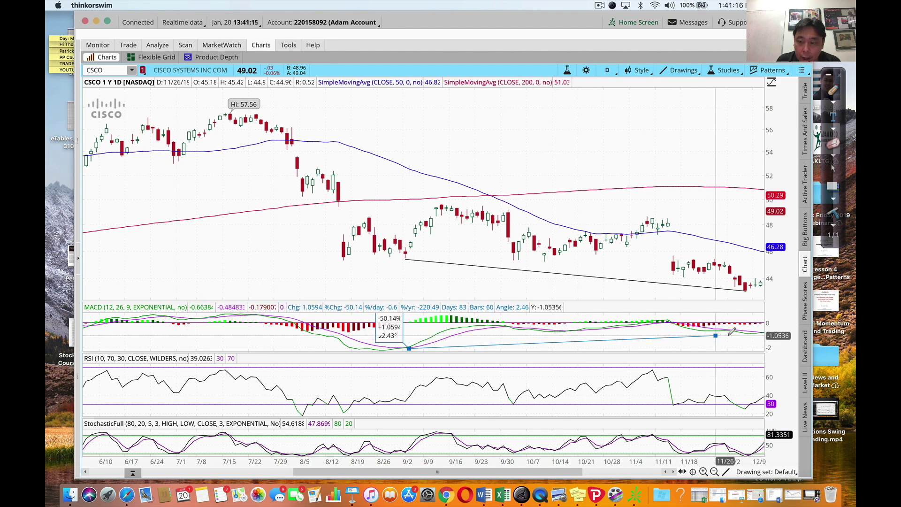
click(751, 332)
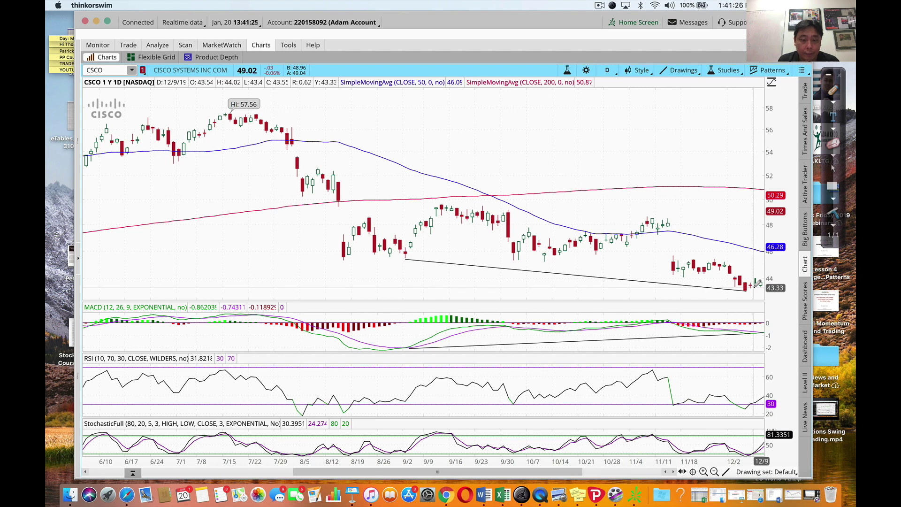
Draw trendlines from the mid-August low to the early December low on the price chart and on the RSI.
click(343, 260)
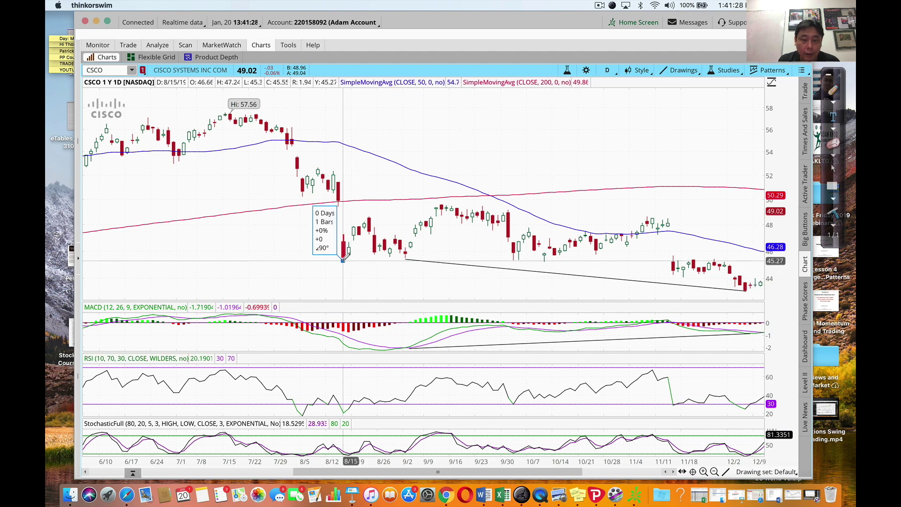
click(743, 291)
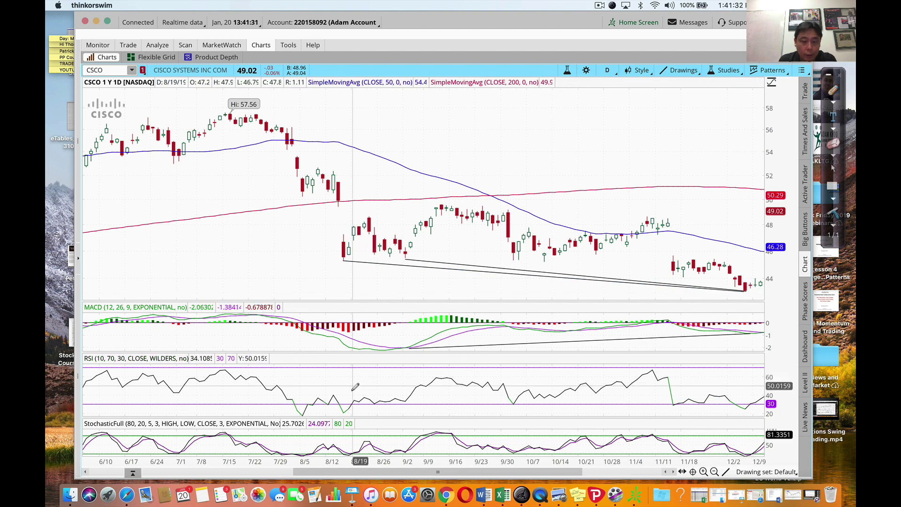
click(343, 413)
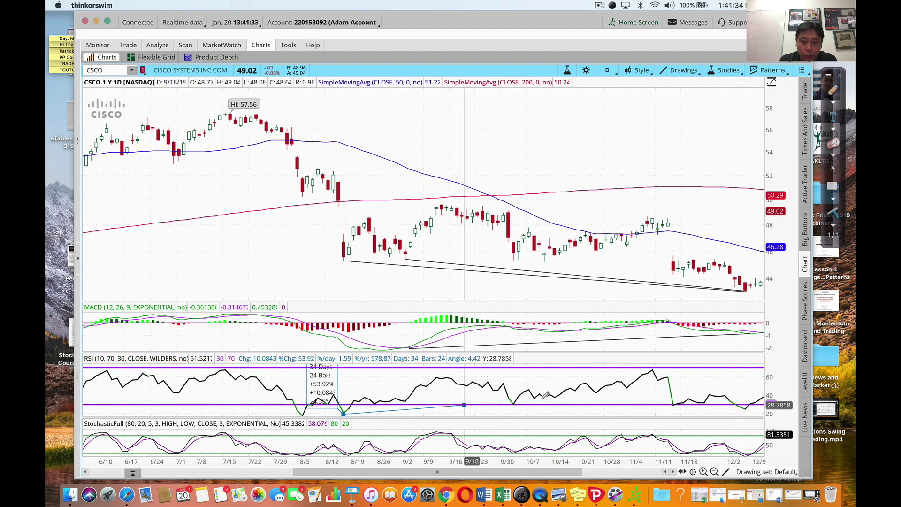
click(745, 410)
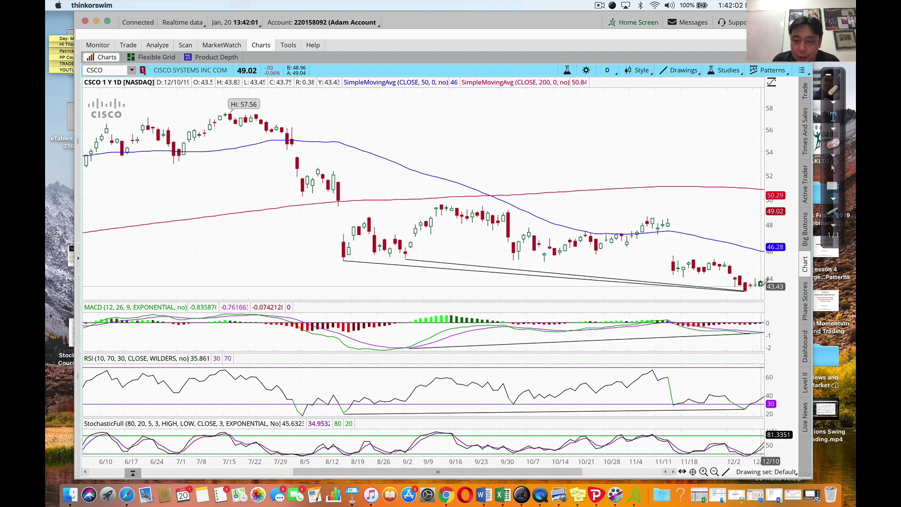
Mark the entry at $43.87 and the stop loss at $43.03 with price level lines near the December low.
drag(308, 144, 763, 160)
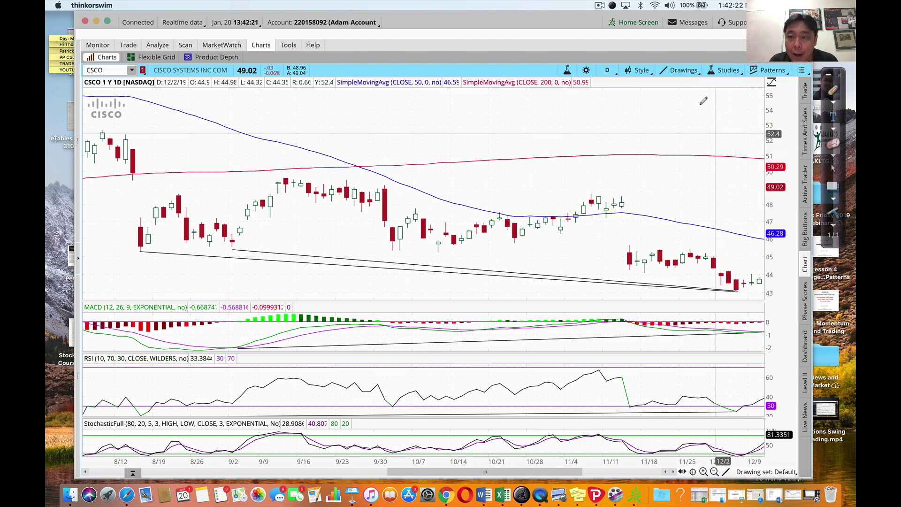
click(681, 70)
mouse_move(690, 147)
click(756, 169)
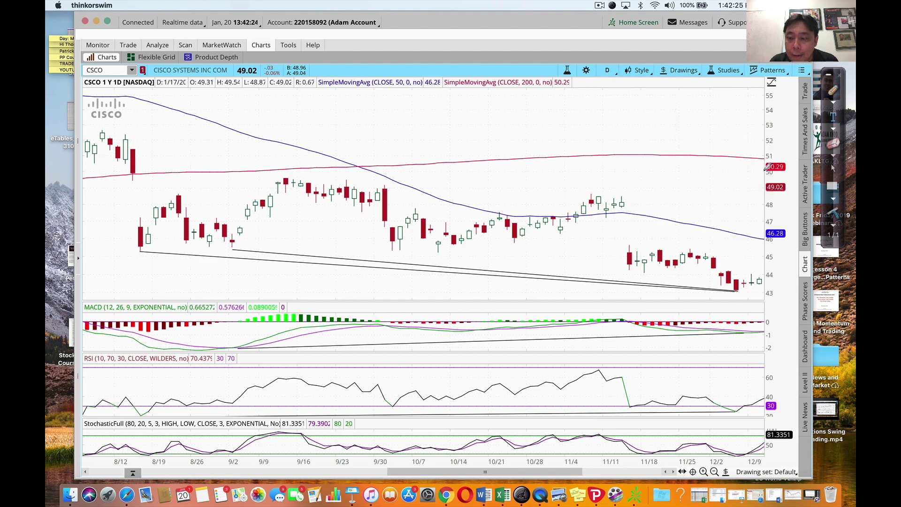
click(713, 276)
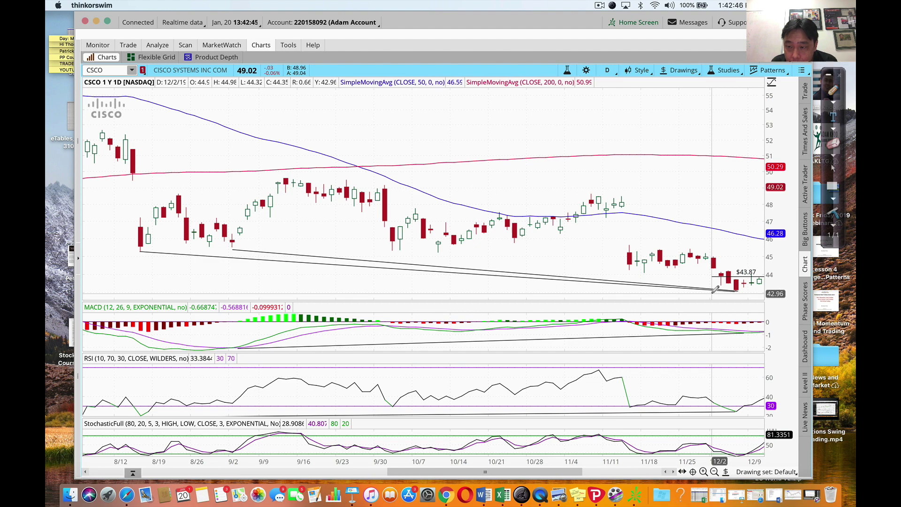
mouse_move(715, 290)
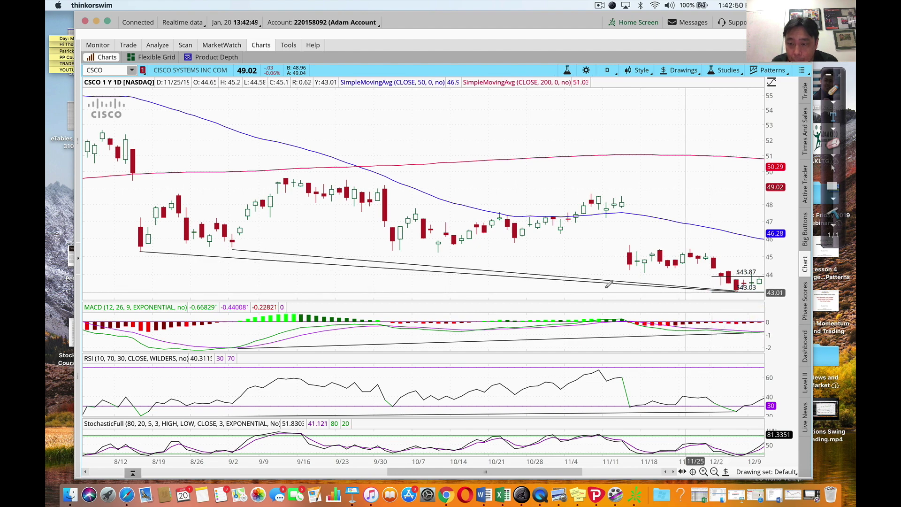
Label the entry line B and the stop line SL with the pen, bracket them, and write 0.84 = 1R beside them.
click(833, 91)
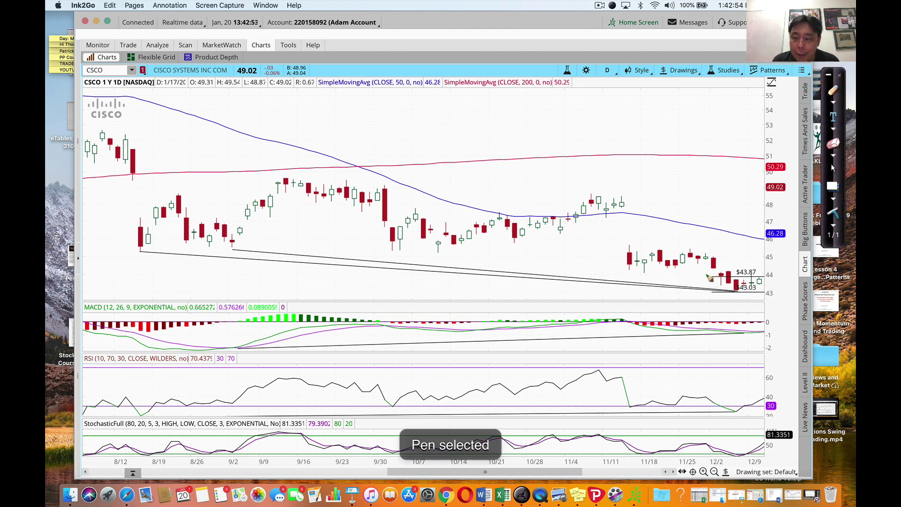
drag(701, 270, 697, 279)
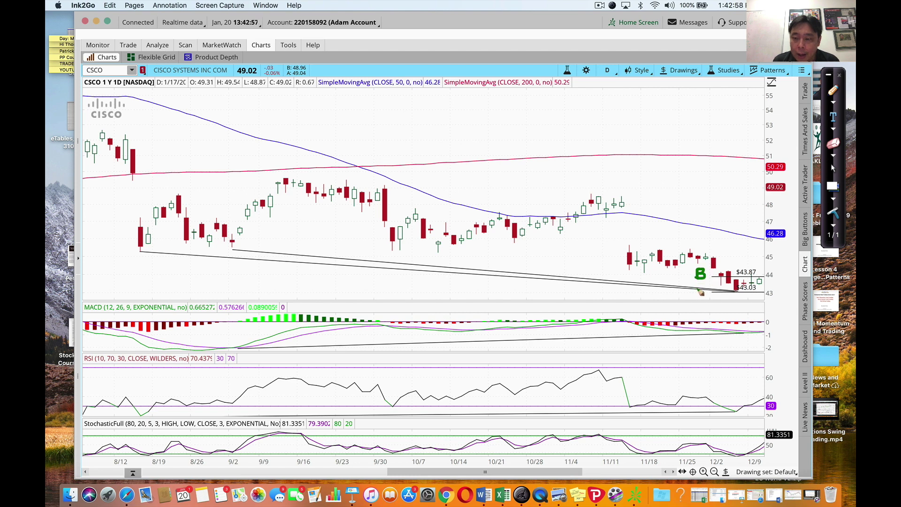
mouse_move(701, 289)
mouse_down()
mouse_move(700, 297)
mouse_move(676, 278)
mouse_move(675, 295)
mouse_move(690, 296)
mouse_up()
mouse_move(623, 276)
mouse_down()
mouse_move(623, 288)
mouse_move(640, 291)
mouse_up()
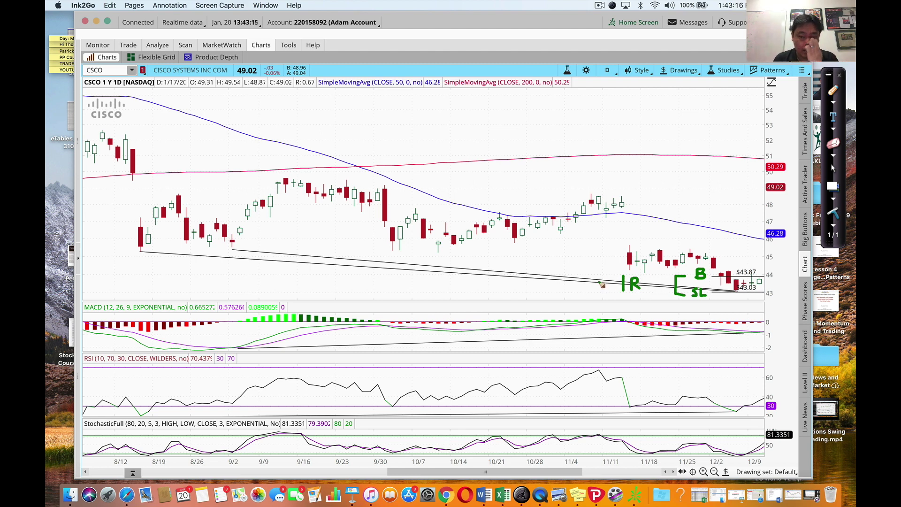
drag(594, 286, 603, 286)
mouse_move(535, 278)
mouse_down()
mouse_move(538, 287)
mouse_move(535, 279)
mouse_move(575, 280)
mouse_move(588, 286)
mouse_move(584, 296)
mouse_up()
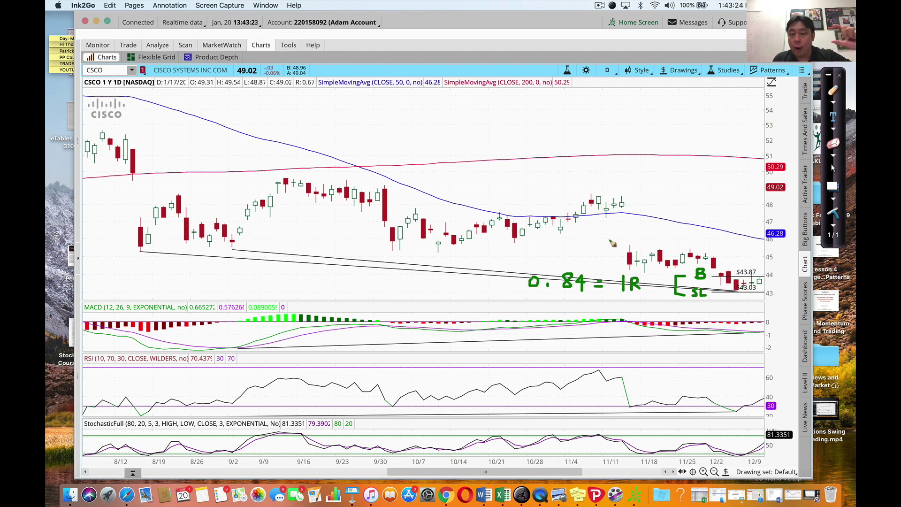
Write 1.68 = 2R with the pen above the 1R note.
drag(596, 224, 611, 231)
drag(613, 221, 627, 234)
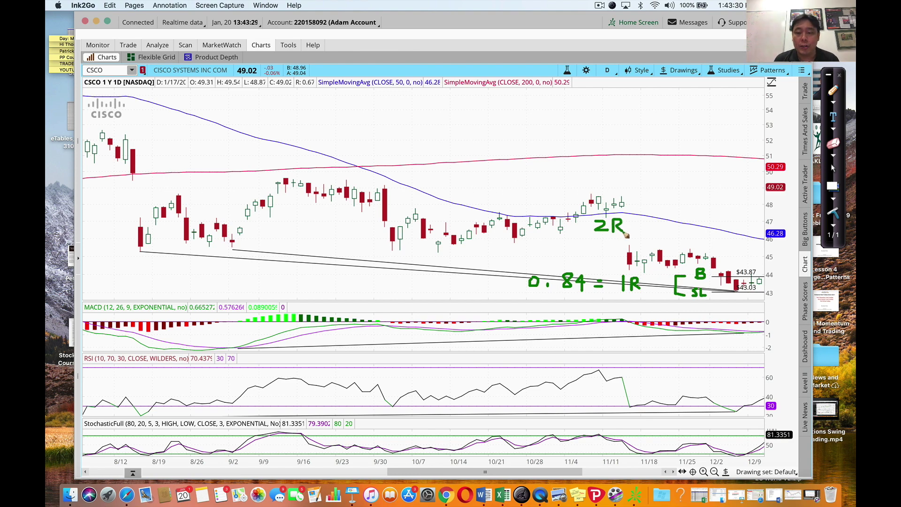
drag(572, 228, 580, 227)
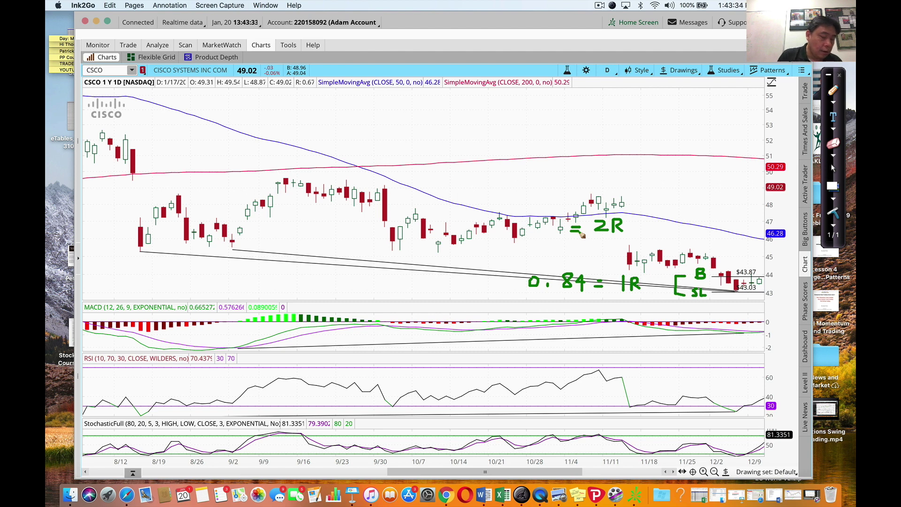
mouse_move(521, 220)
mouse_down()
mouse_move(532, 238)
mouse_move(557, 229)
mouse_up()
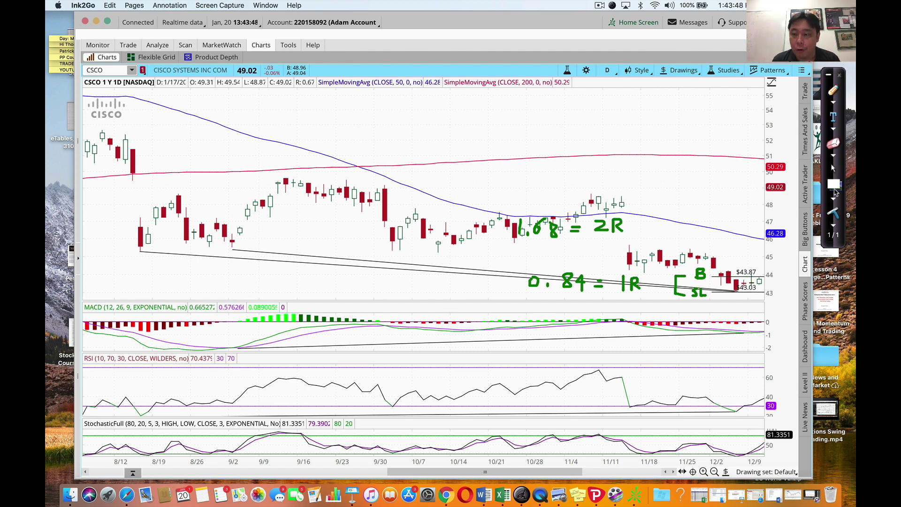
Add a price level line at $45.56 for the 2R profit target, starting at the mid-November gap.
click(834, 170)
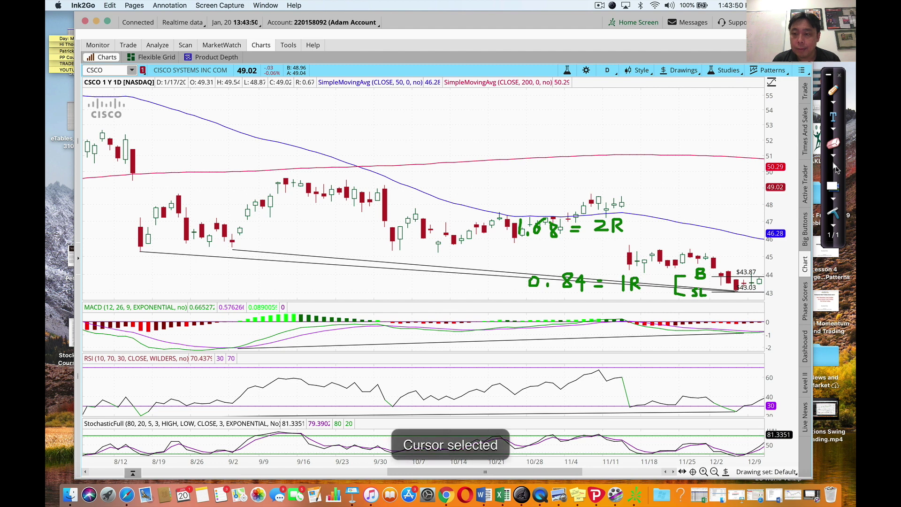
click(677, 70)
mouse_move(708, 148)
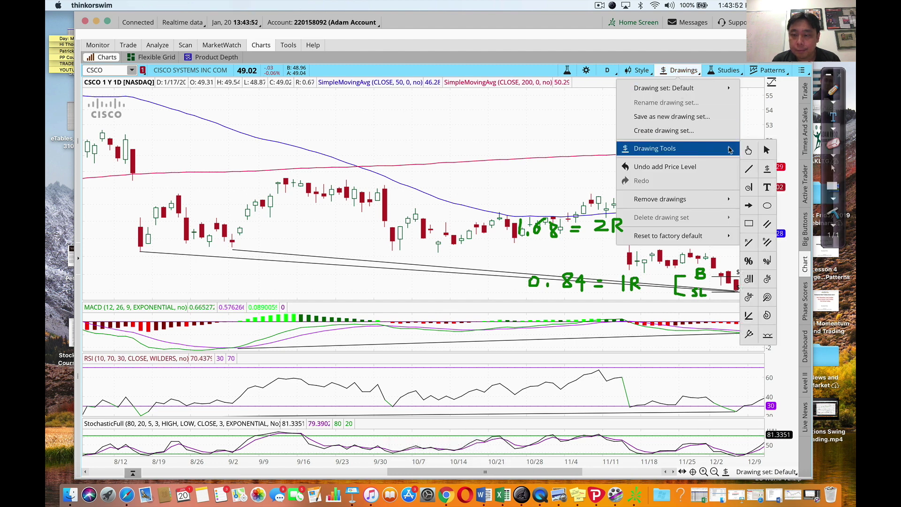
click(750, 169)
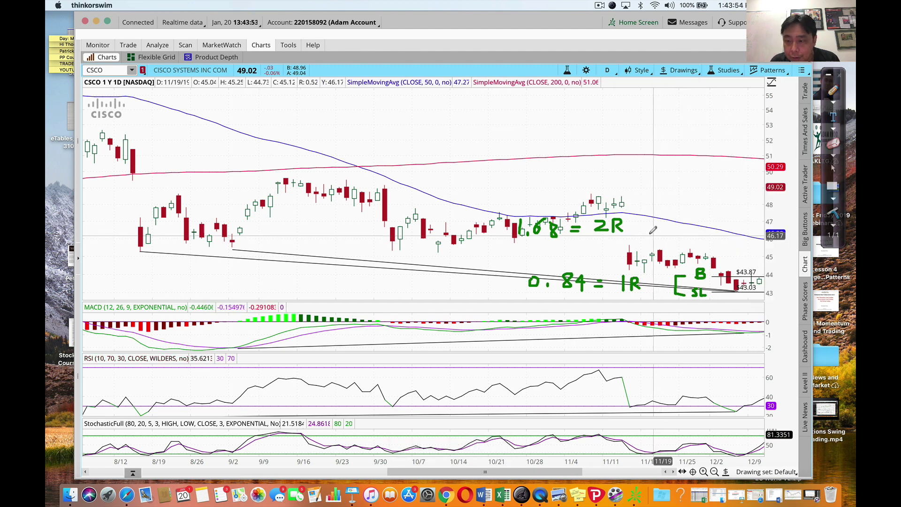
click(625, 246)
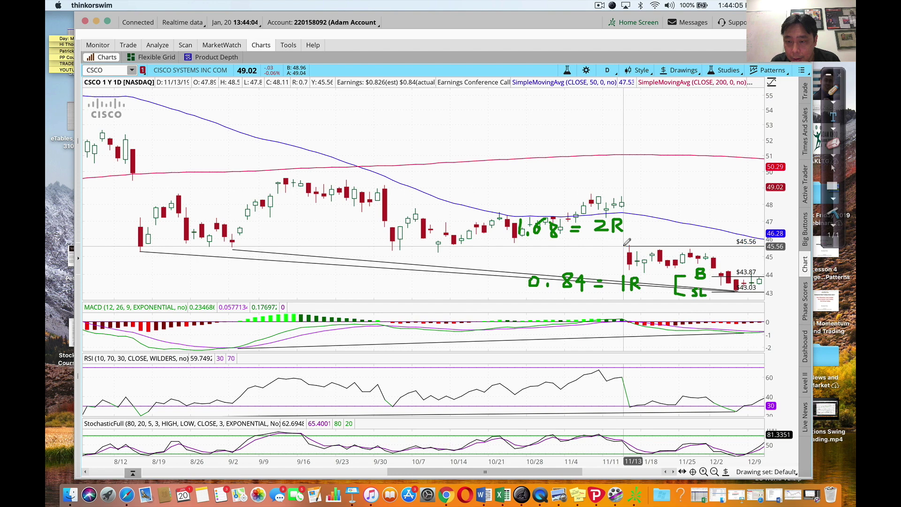
Label the $45.56 target line TP with the pen, mark its start, and clear all pen annotations.
click(835, 92)
mouse_move(593, 241)
mouse_down()
mouse_move(609, 239)
mouse_move(604, 255)
mouse_up()
drag(614, 248, 609, 250)
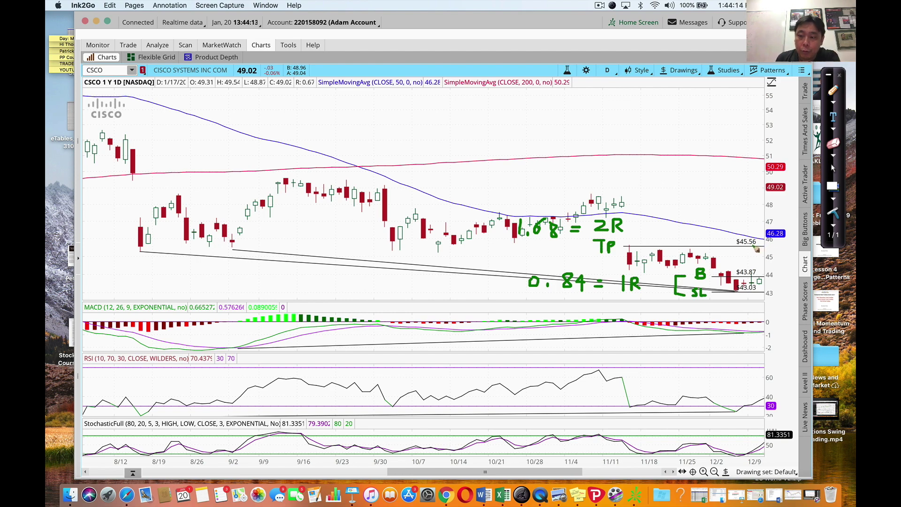
drag(623, 246, 634, 244)
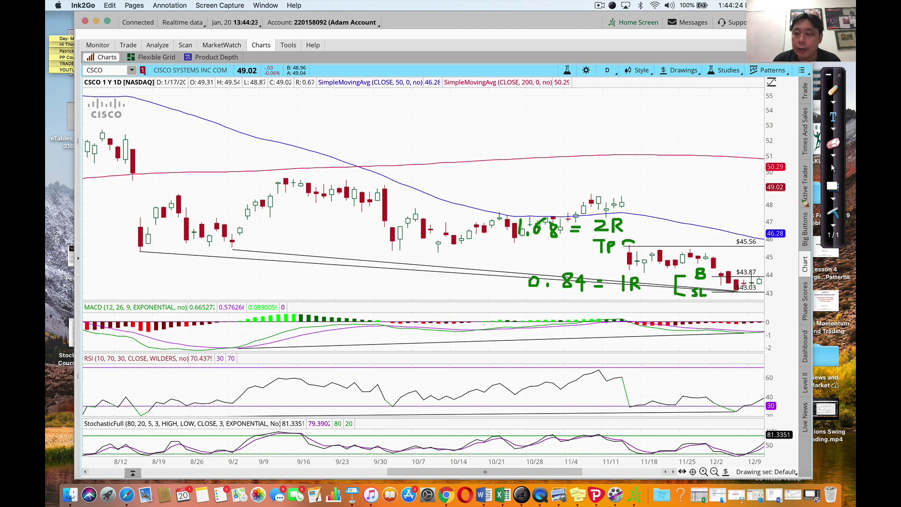
click(833, 210)
click(833, 168)
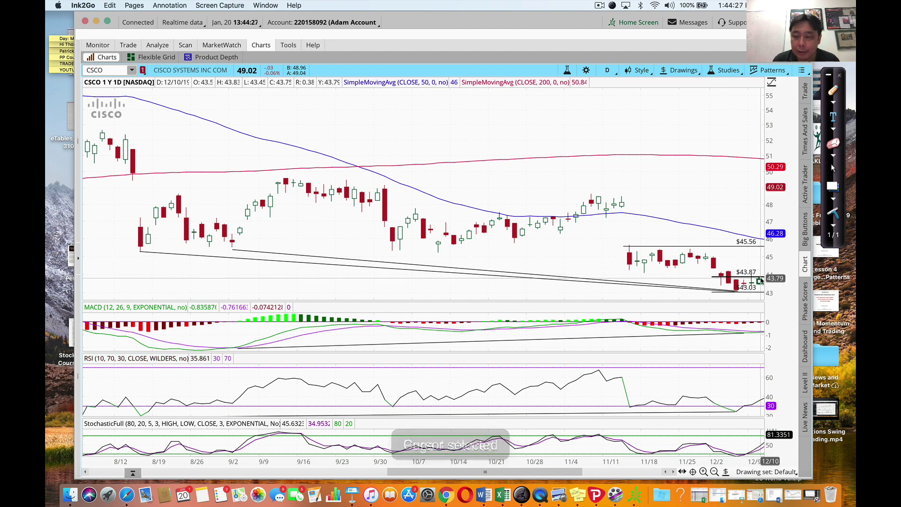
Advance the Cisco chart bar by bar past the entry, and show November through mid-December close up to check the target.
click(674, 472)
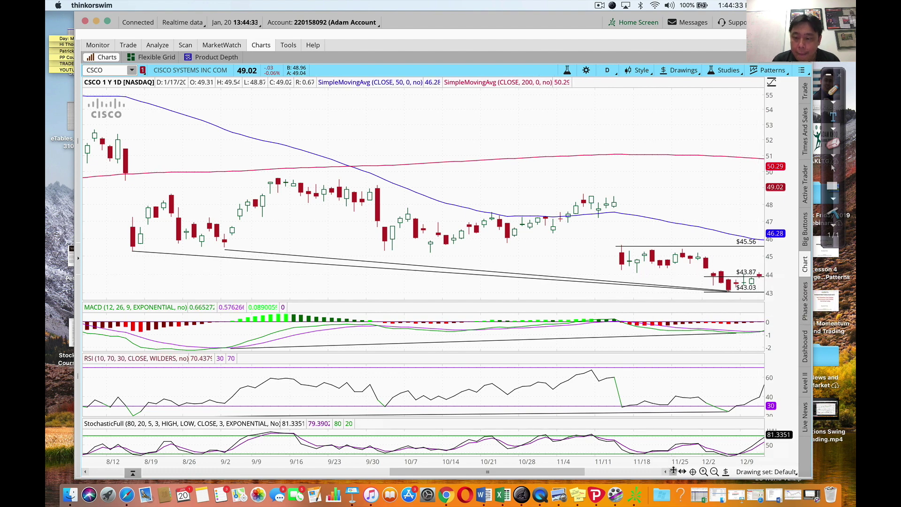
click(673, 472)
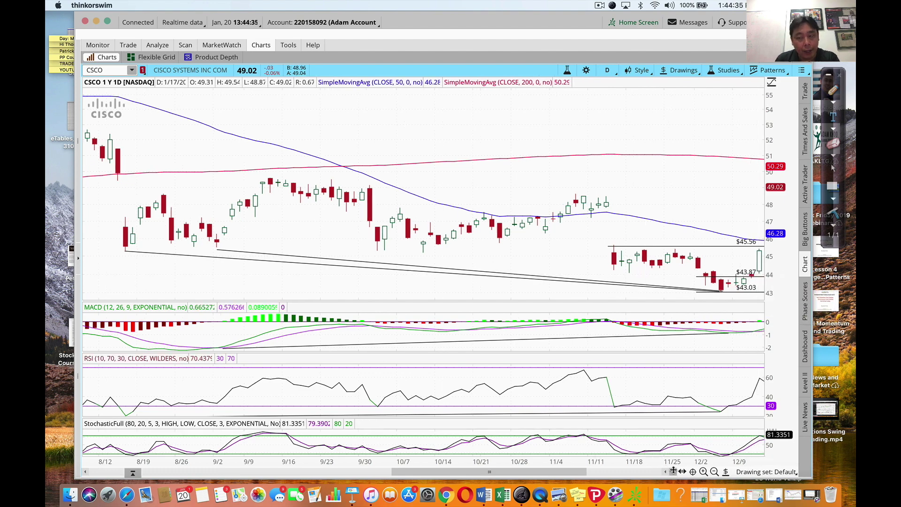
click(674, 472)
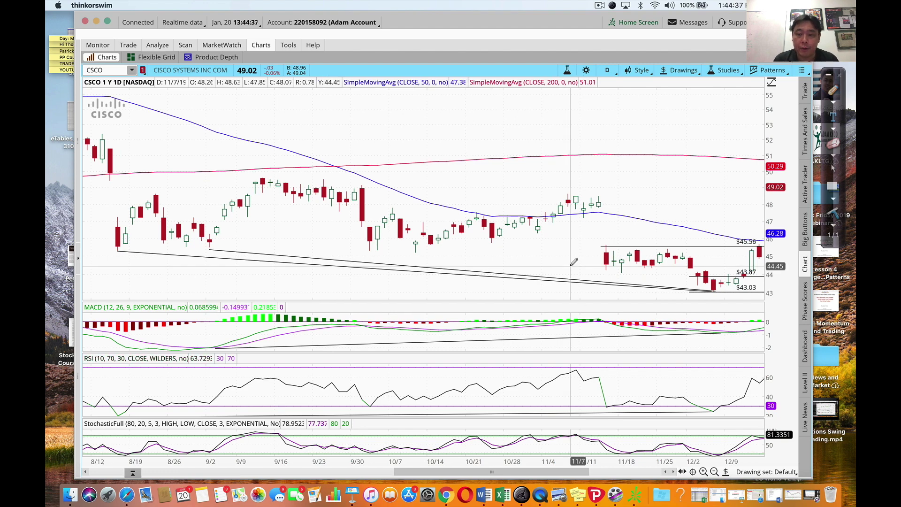
drag(499, 161, 762, 174)
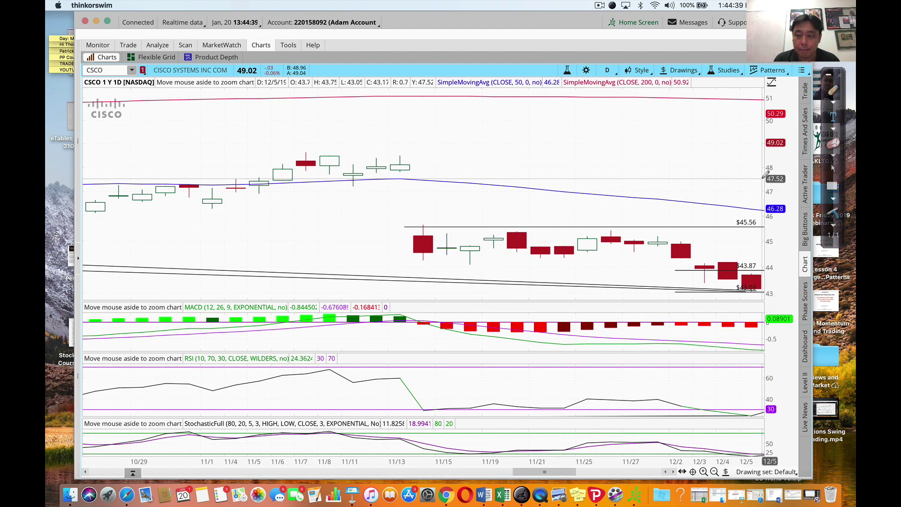
drag(552, 471, 569, 469)
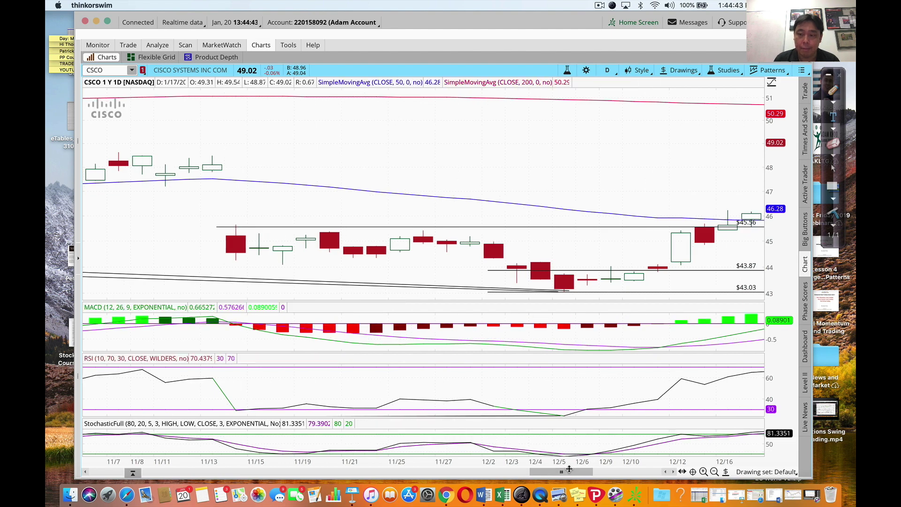
Trace the December rally with the pen from the entry area up past the $45.56 target line.
click(833, 90)
drag(641, 279, 718, 221)
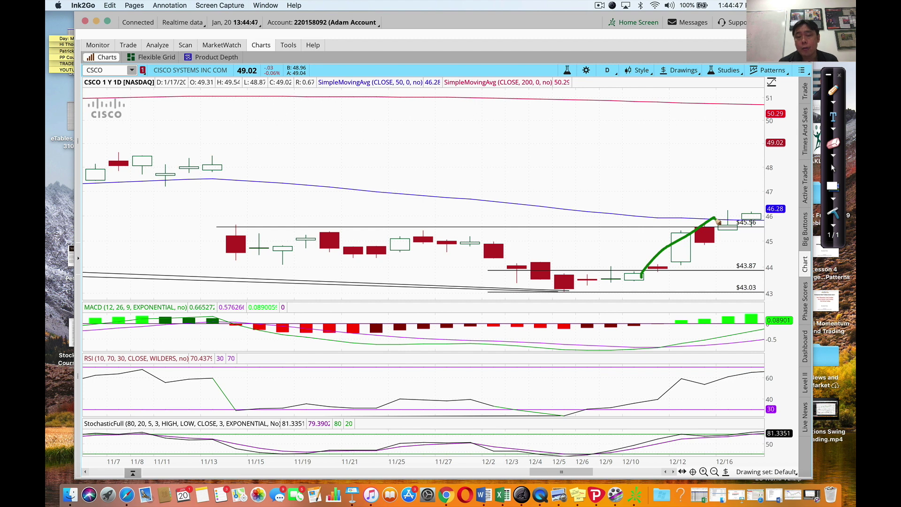